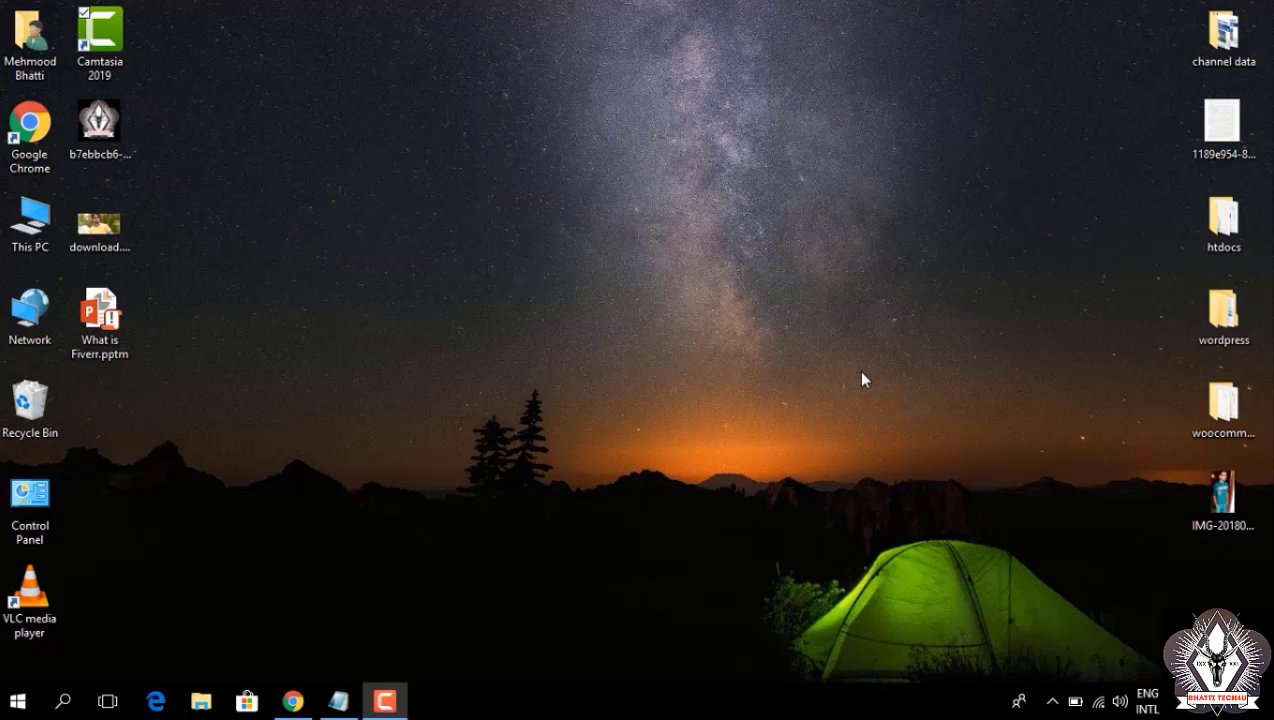
- Switch to Chrome and open the profile page of the signed-in Fiverr account
click(293, 702)
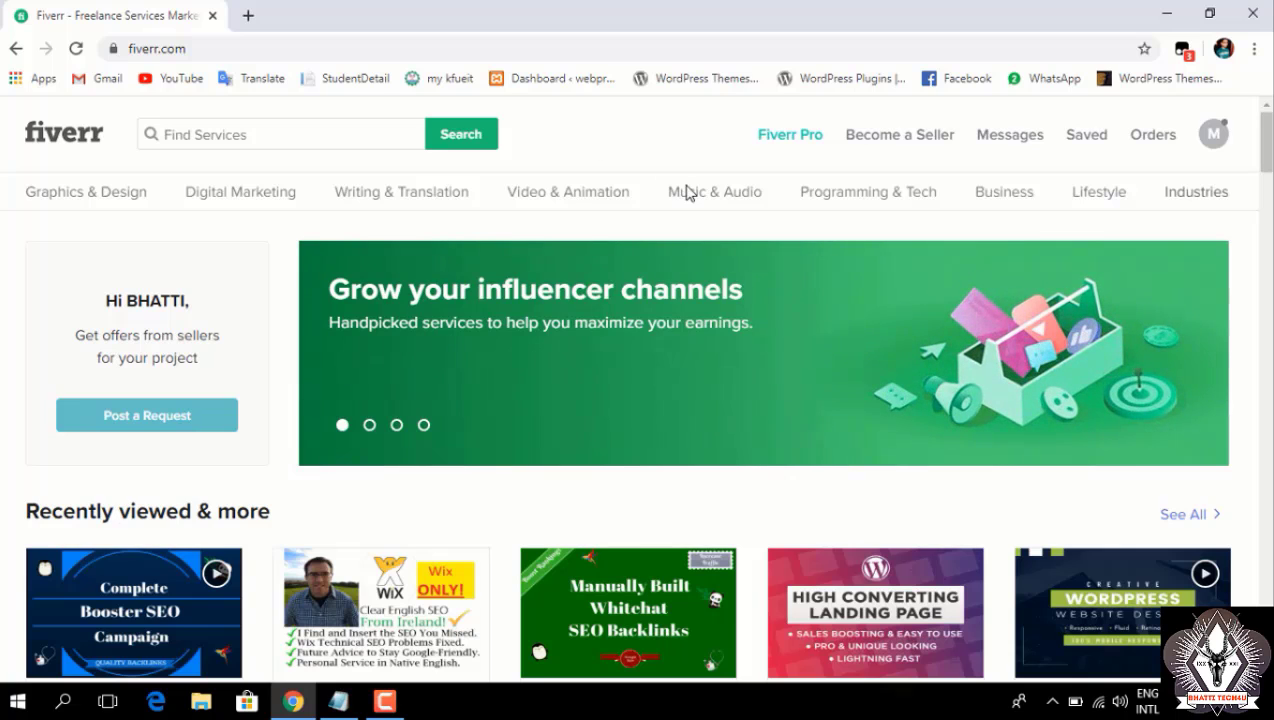
mouse_move(686, 190)
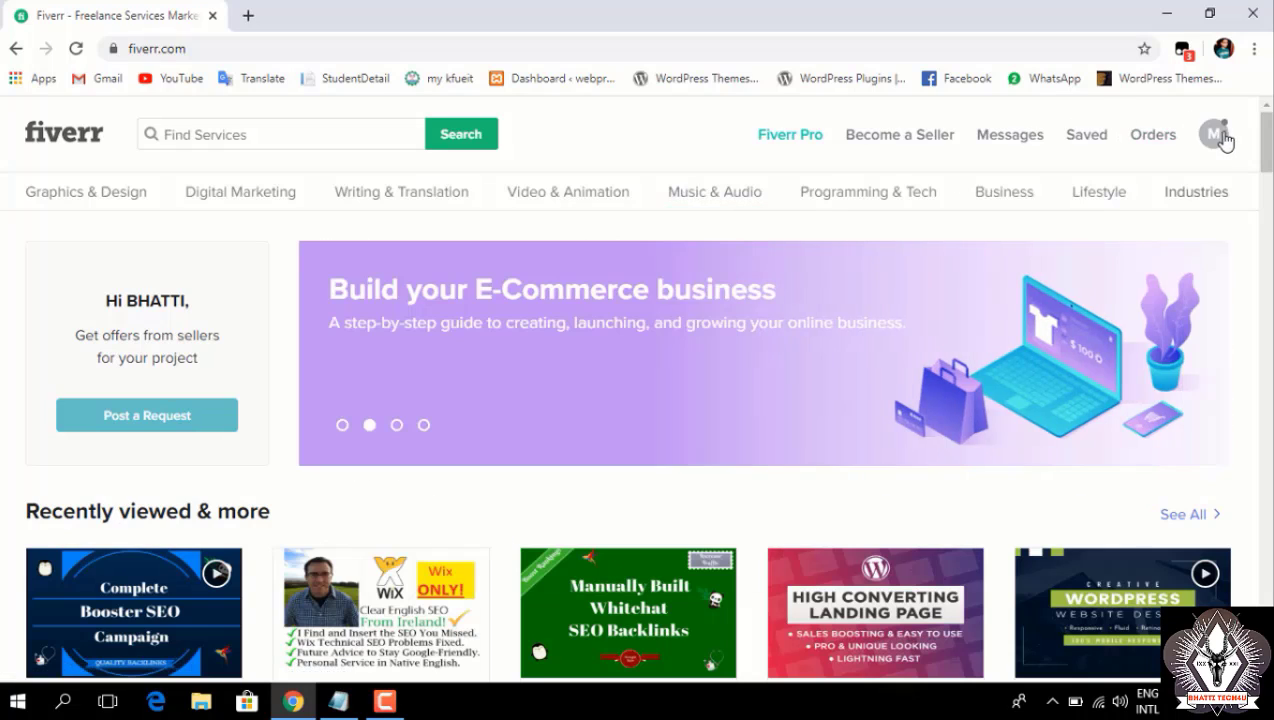
click(1213, 137)
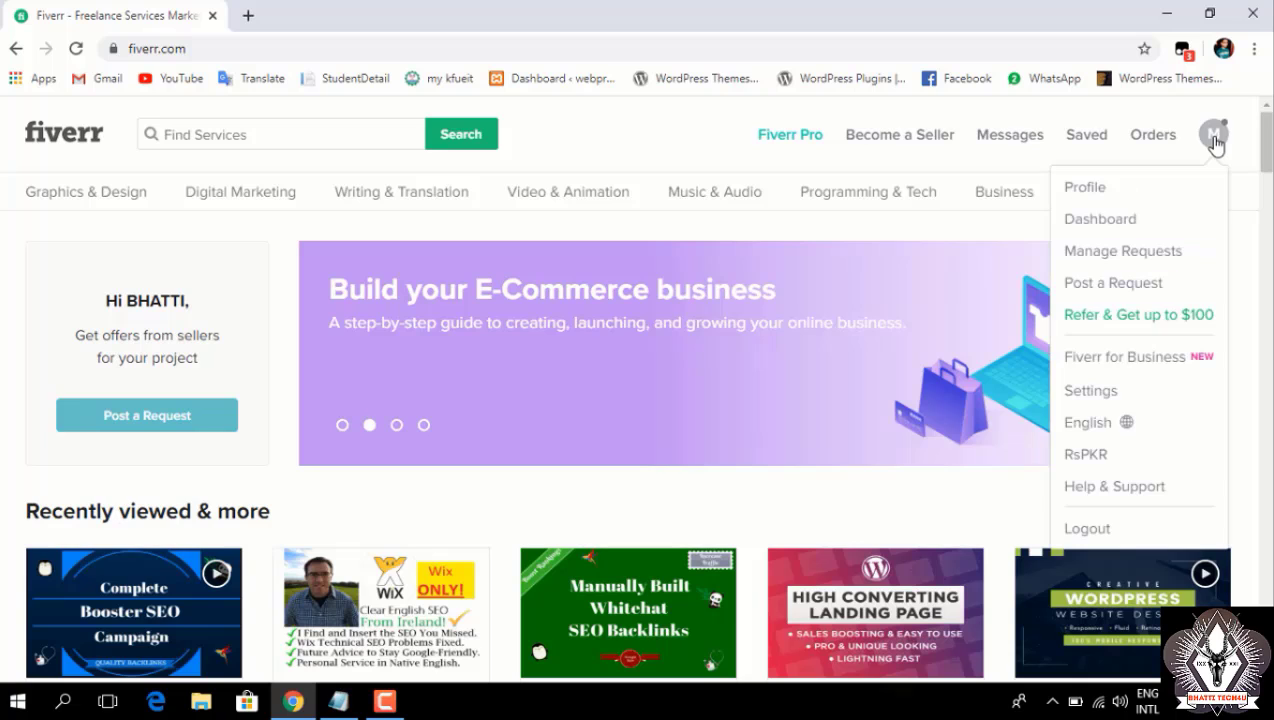
click(1084, 196)
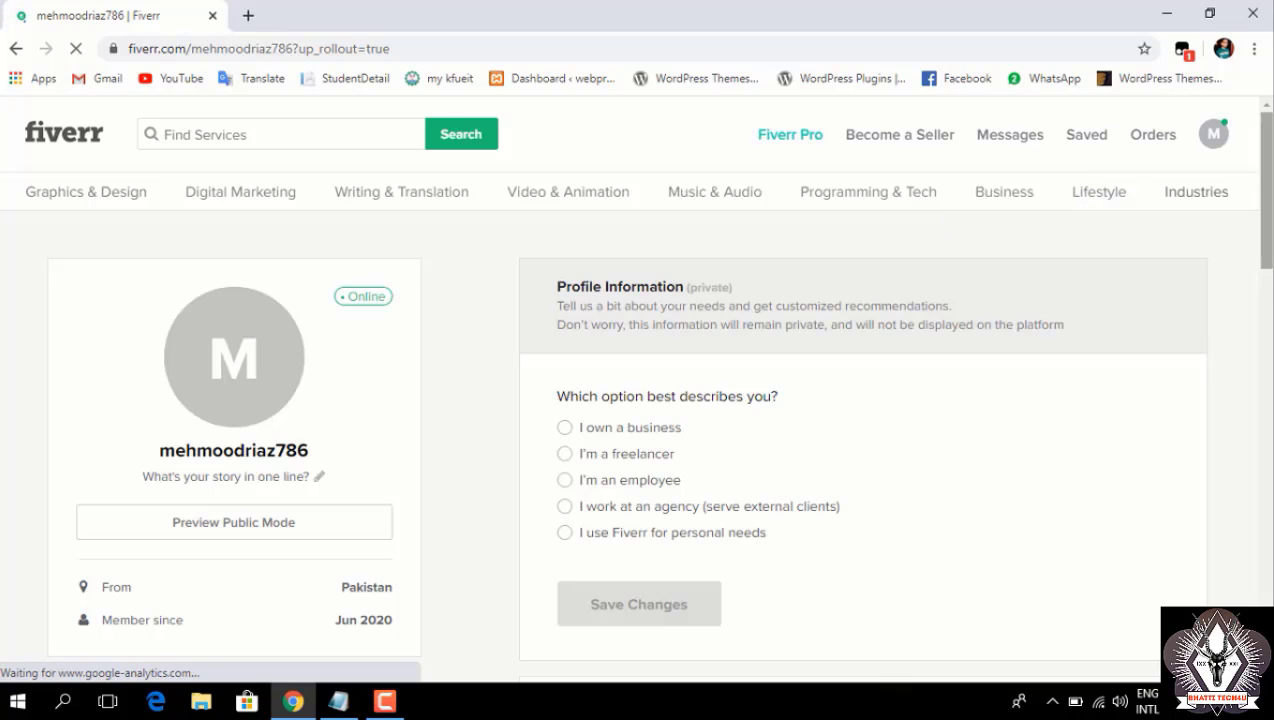
- Upload IMG-20180423-WA0009.jpg from the Desktop folder as the profile photo
scroll(1250, 200, down, 1)
scroll(640, 380, down, 1)
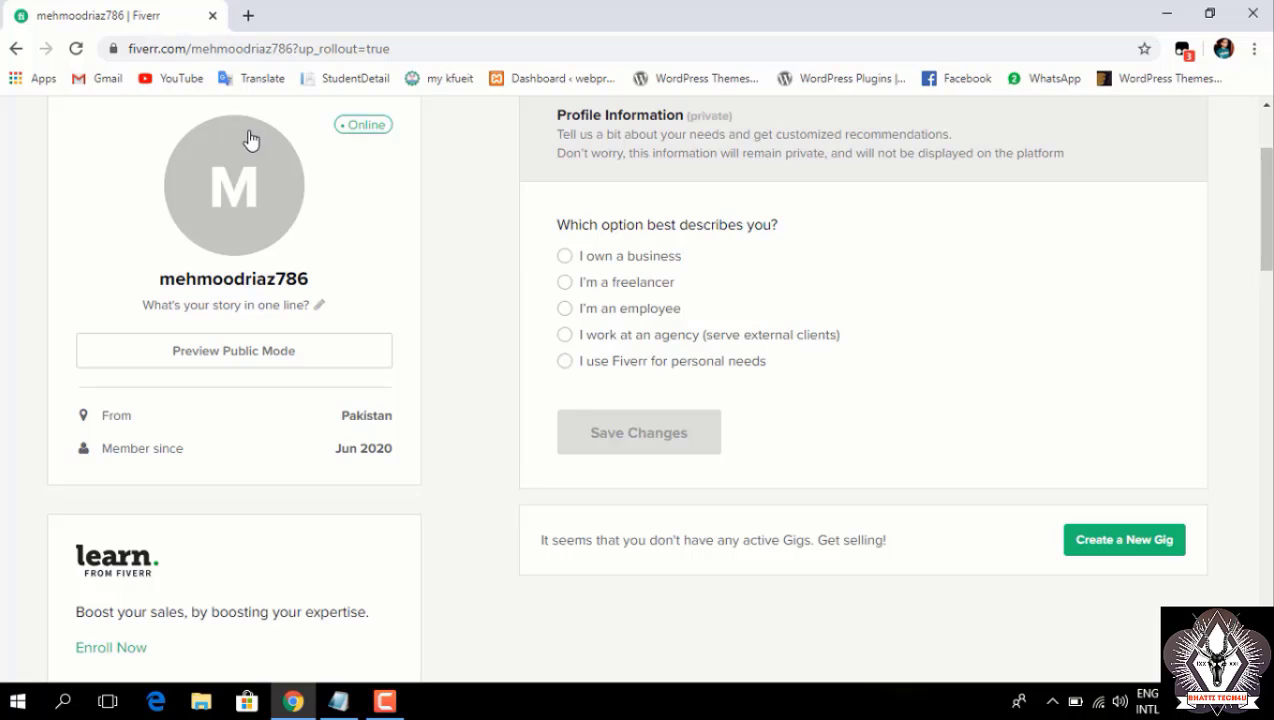
mouse_move(254, 197)
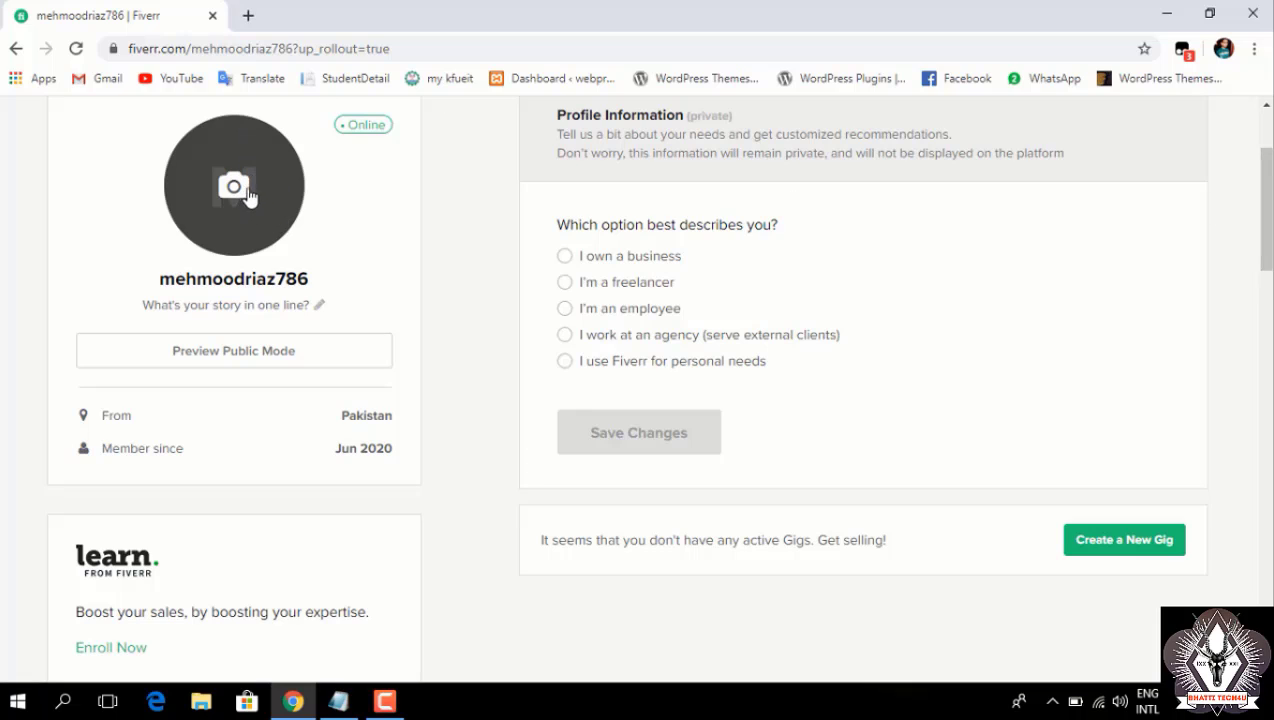
click(236, 190)
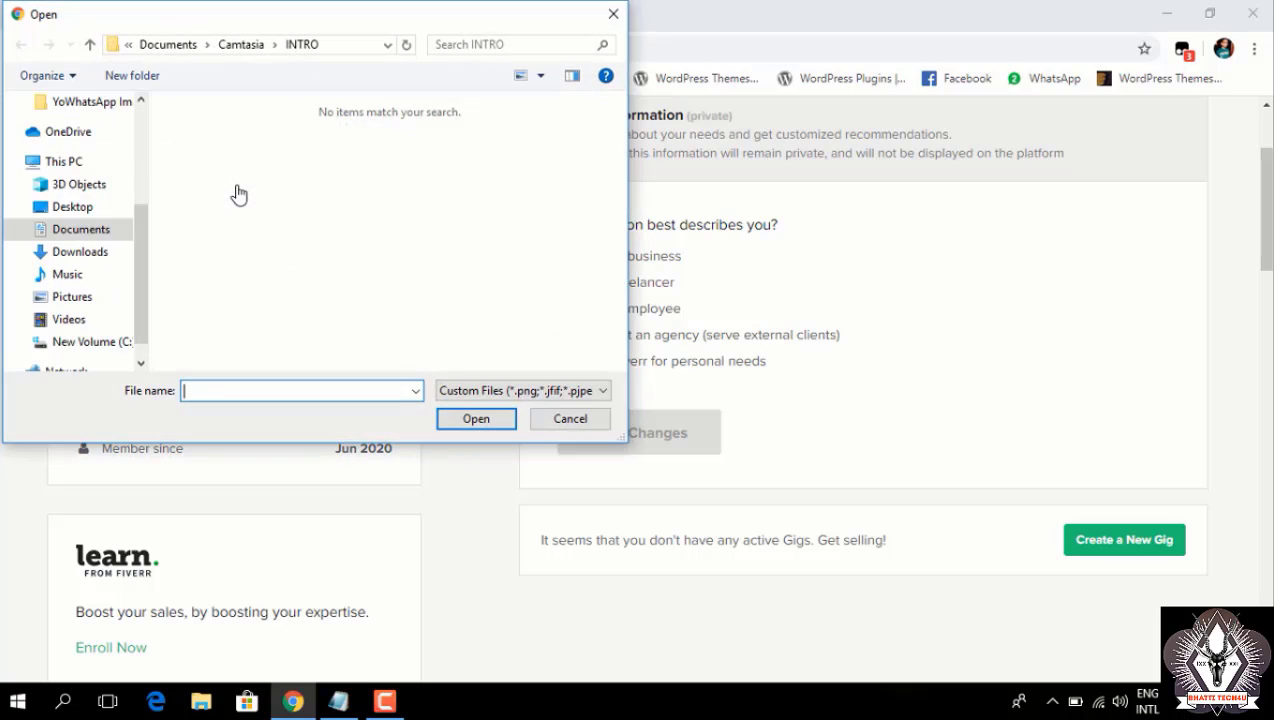
click(70, 210)
click(532, 234)
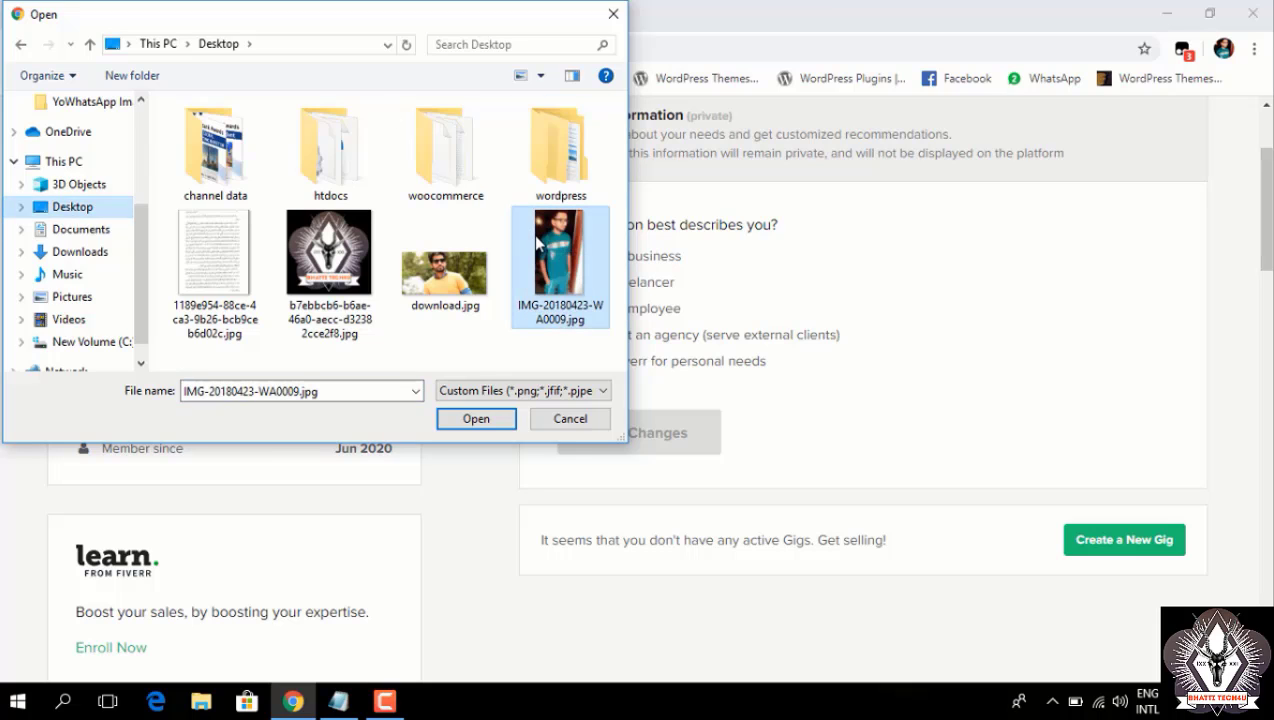
click(474, 418)
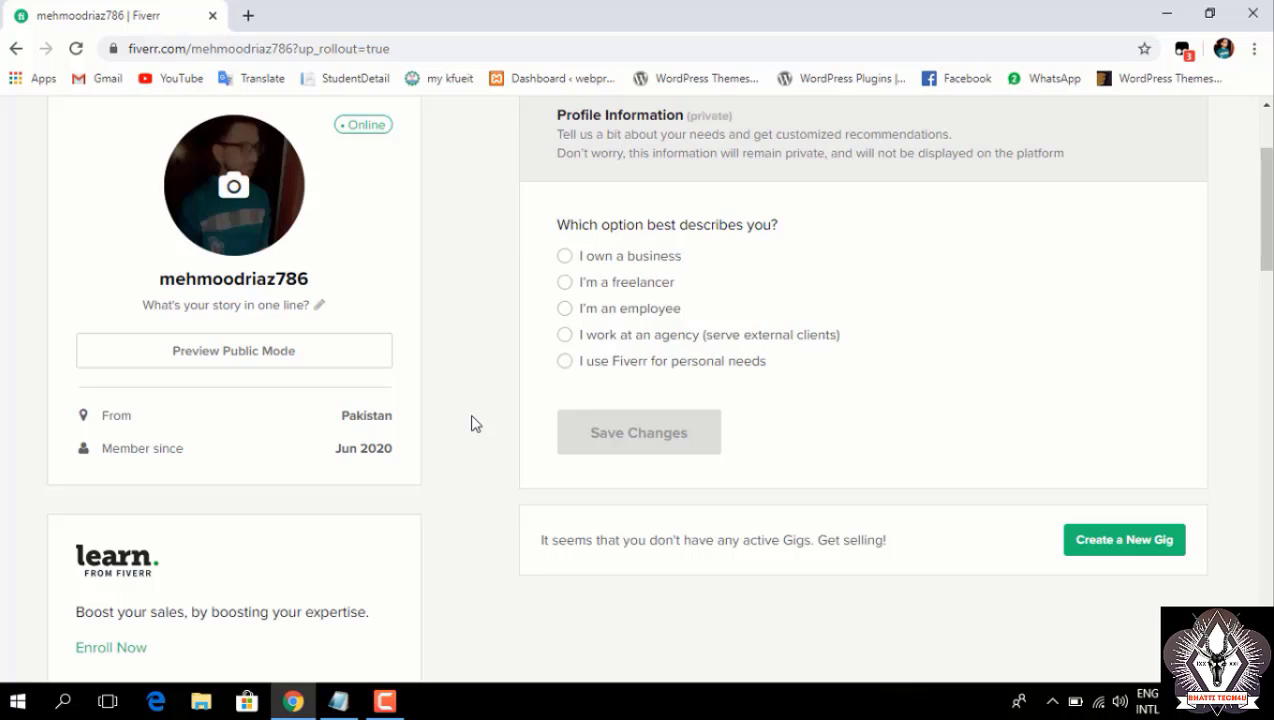
- Replace the one-line story under the username with "My passion is my Power" and save it
click(320, 308)
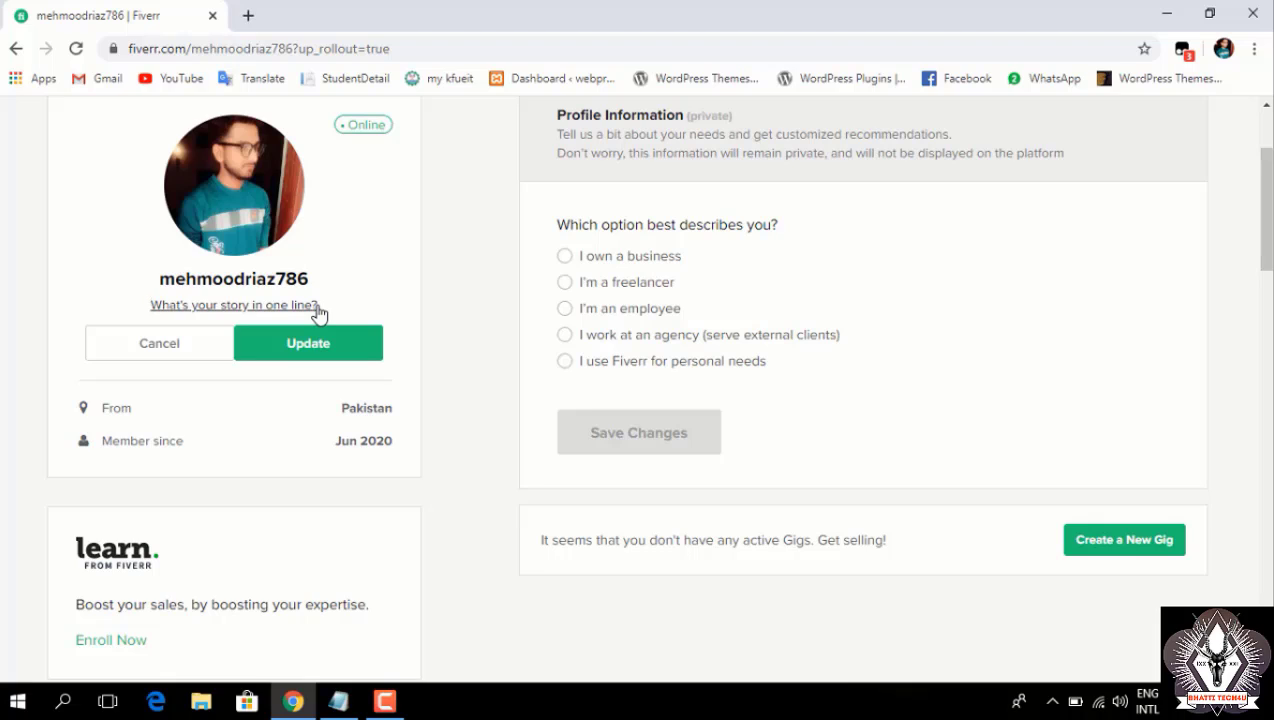
text(m)
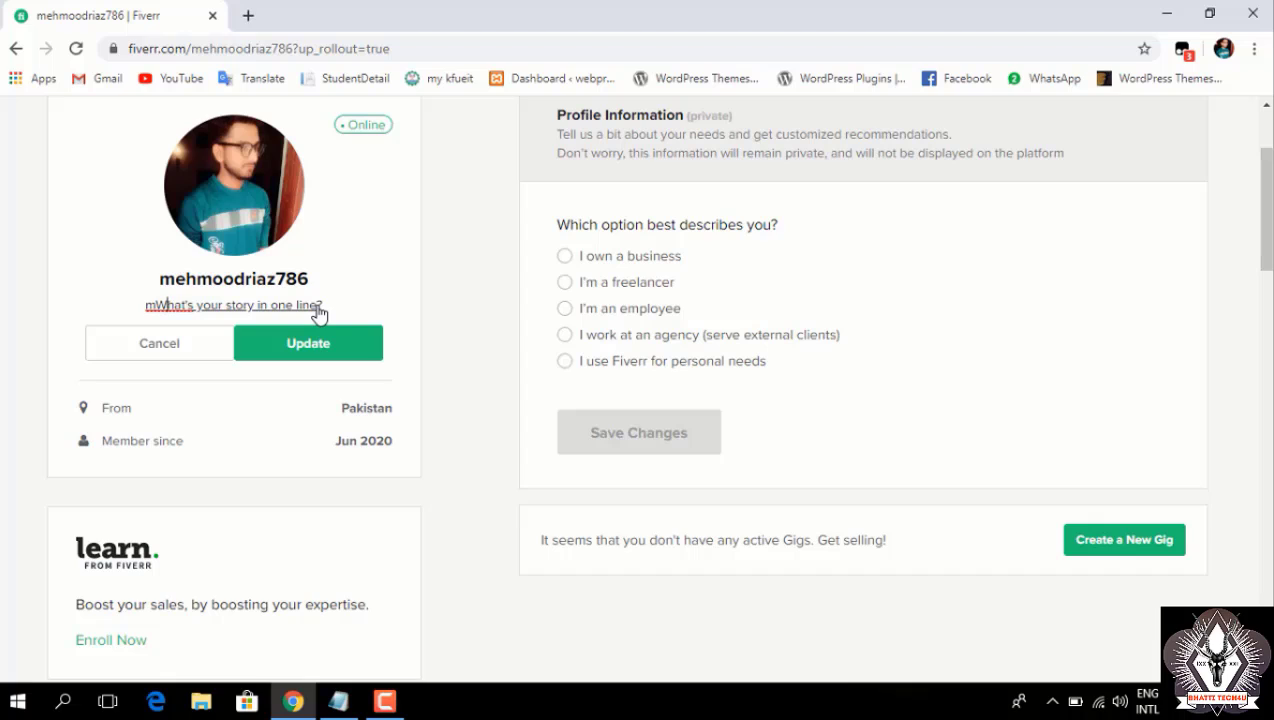
key(Right)
key(Right)
key(Right)
key(Right)
key(Right)
key(Right)
key(Right)
key(Right)
key(Right)
key(Right)
key(Right)
key(Right)
key(Right)
key(Right)
key(Right)
key(Right)
key(Right)
key(Right)
key(Right)
key(Right)
key(Delete)
key(Delete)
key(Delete)
key(Delete)
key(Delete)
key(Delete)
key(Delete)
key(Delete)
key(BackSpace)
key(BackSpace)
key(BackSpace)
key(BackSpace)
key(BackSpace)
key(BackSpace)
key(BackSpace)
key(BackSpace)
key(BackSpace)
key(BackSpace)
key(BackSpace)
key(BackSpace)
key(BackSpace)
key(BackSpace)
key(BackSpace)
key(BackSpace)
key(BackSpace)
key(BackSpace)
key(BackSpace)
key(BackSpace)
key(BackSpace)
key(BackSpace)
key(BackSpace)
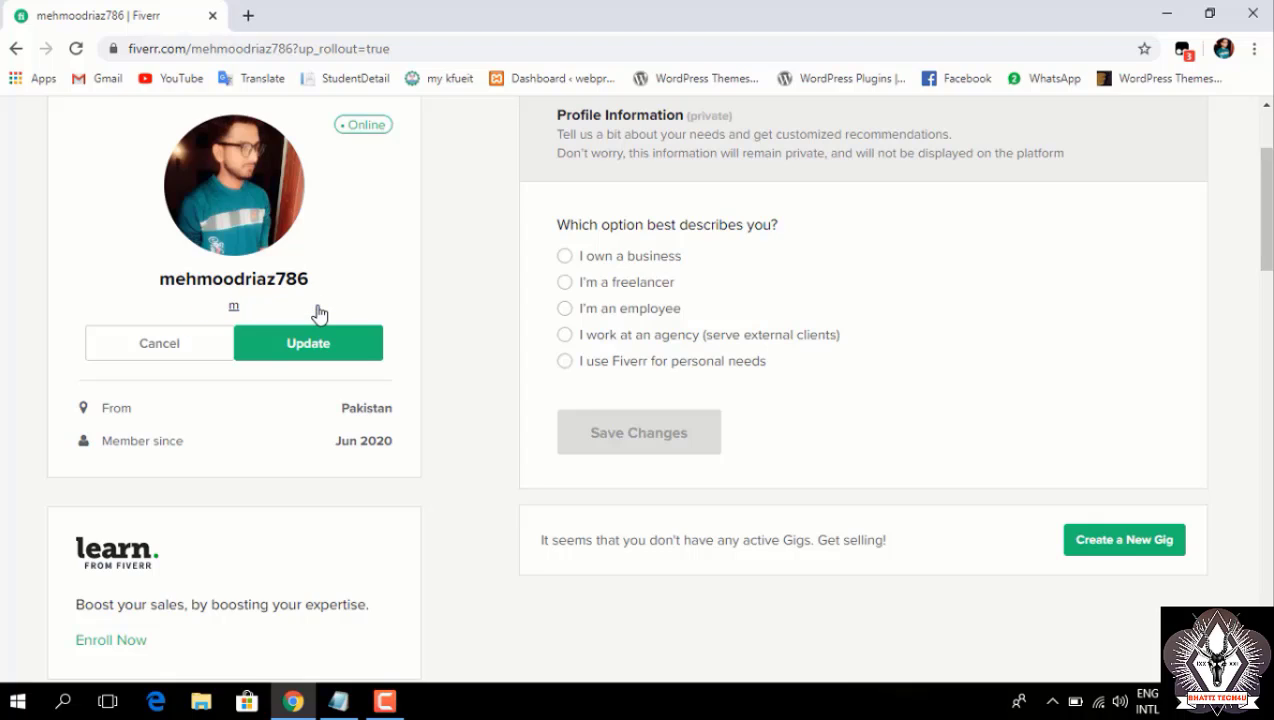
text(My)
text(passion is my )
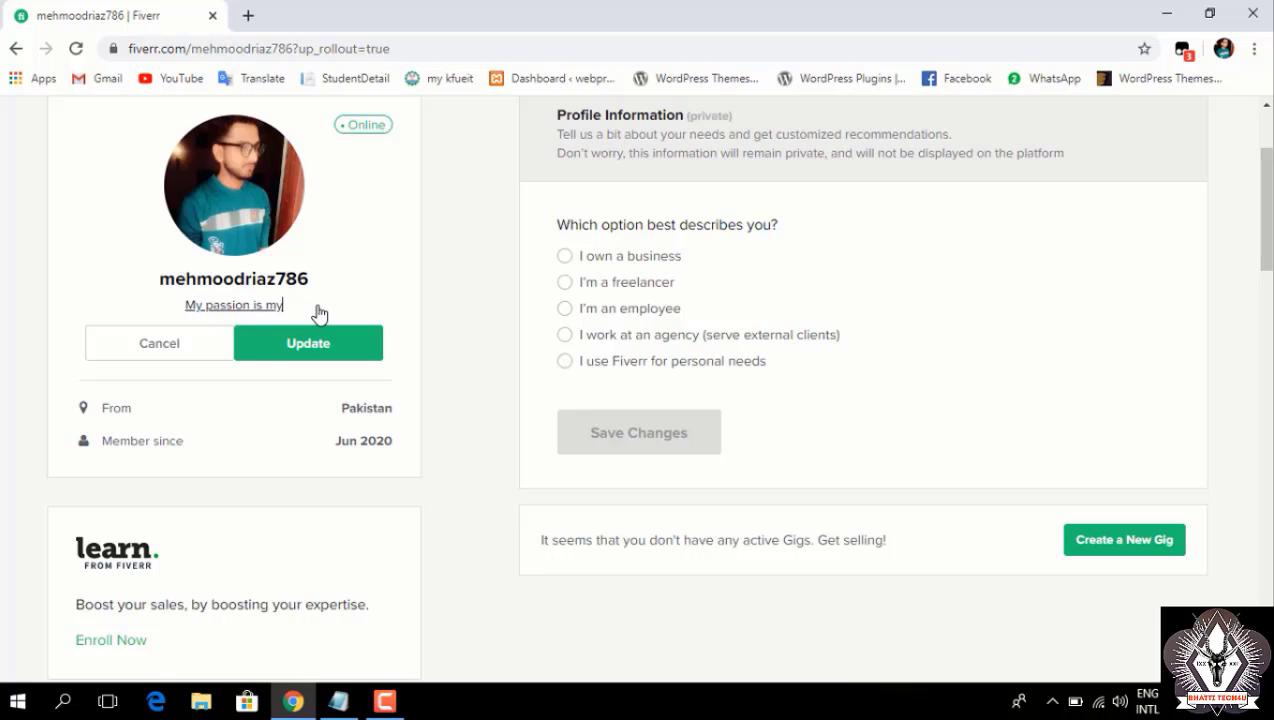
text(Power)
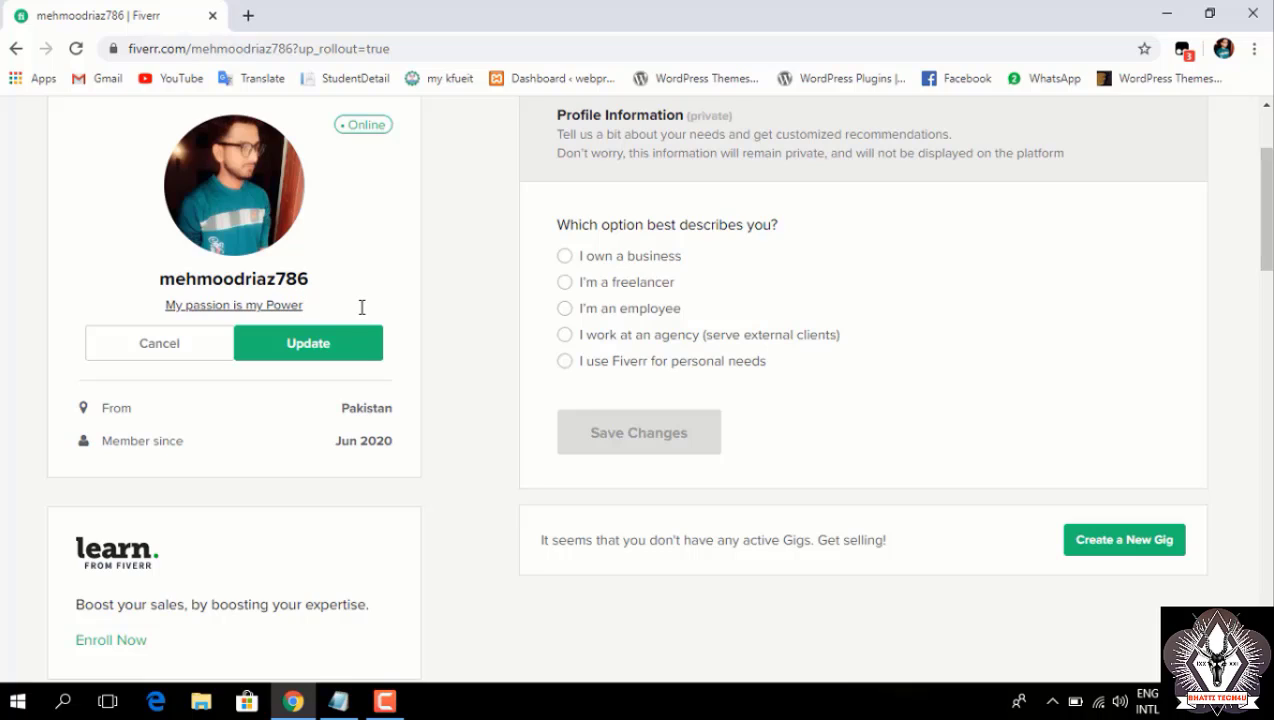
click(321, 358)
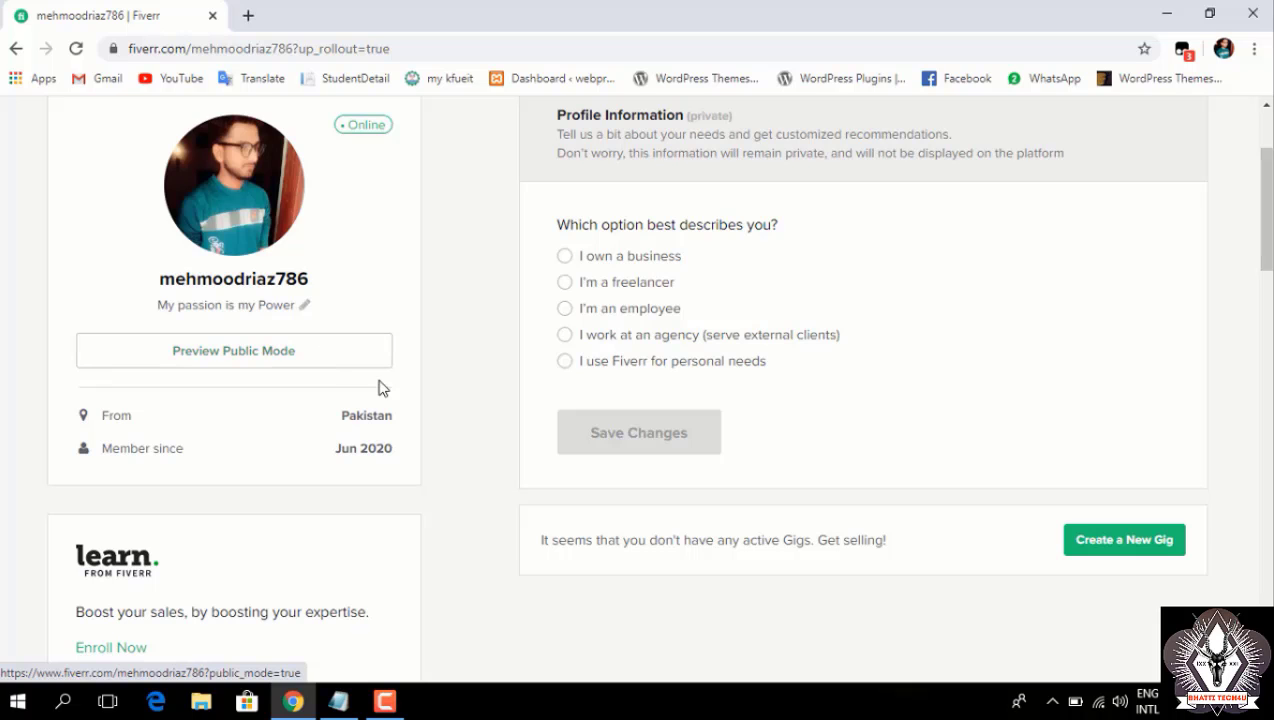
- Open the profile's Description section for editing
drag(1268, 200, 1271, 321)
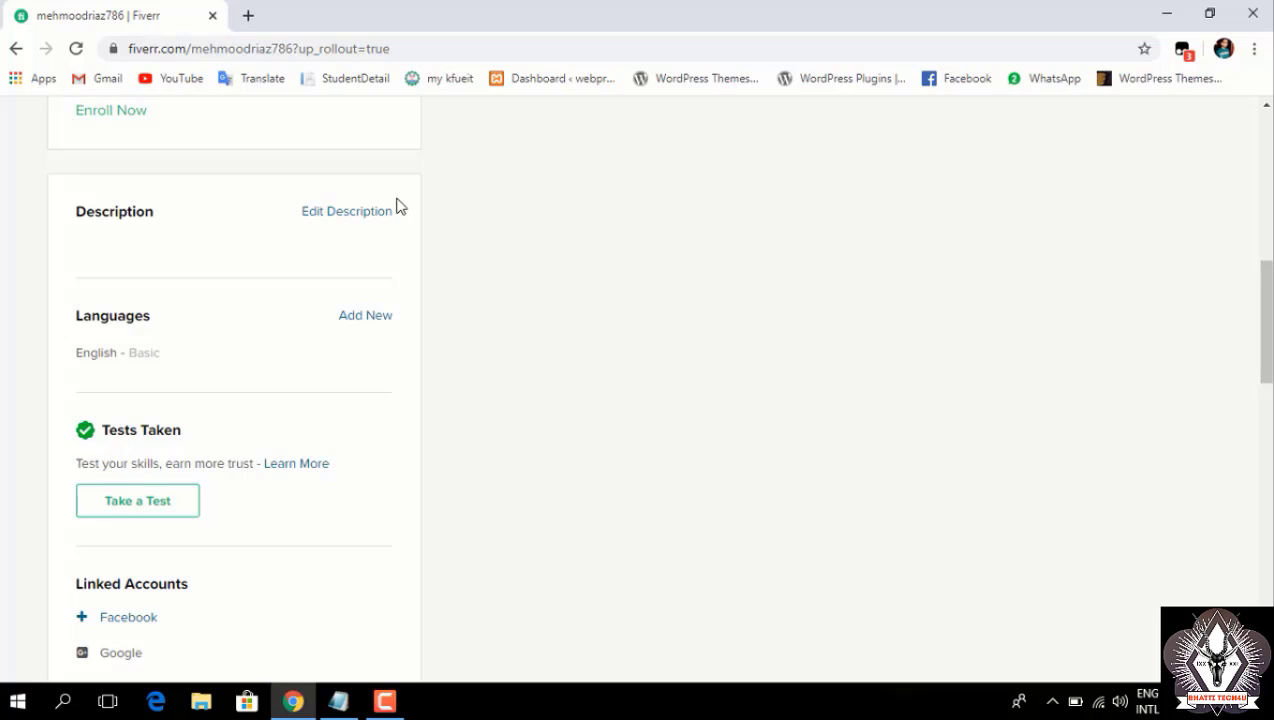
click(348, 219)
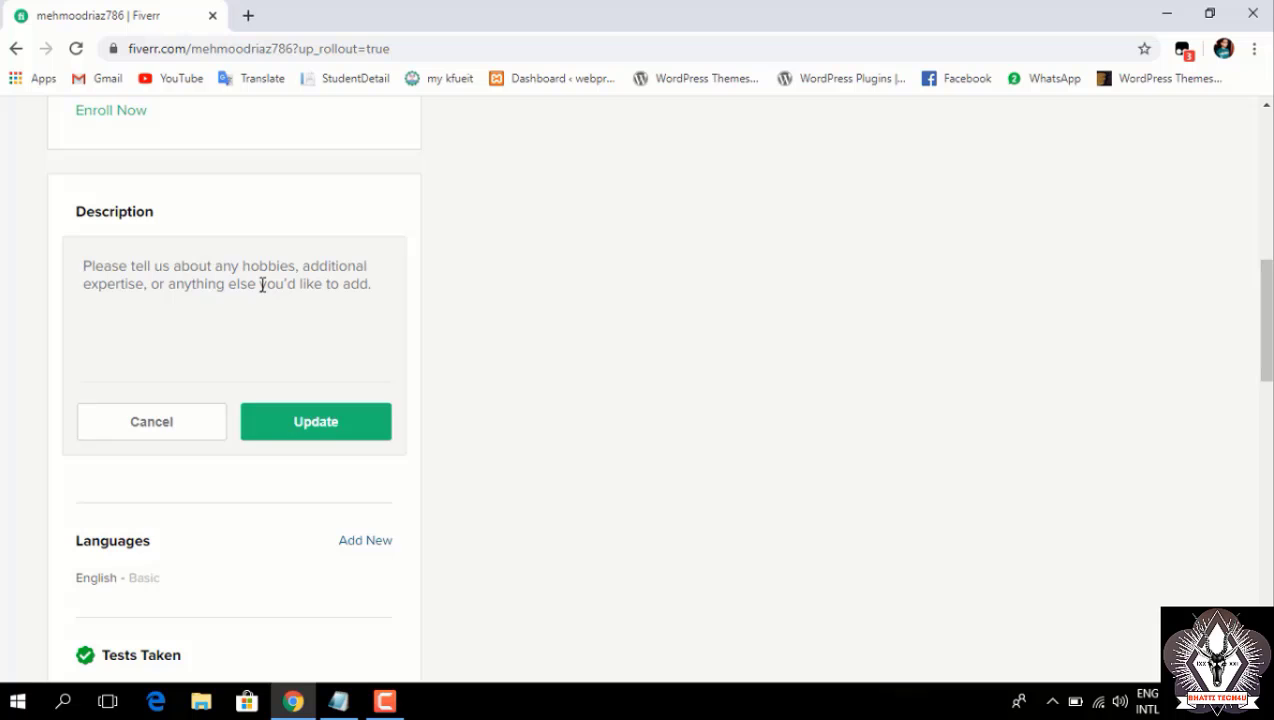
- Copy the prepared introduction from profile description.txt in Notepad and paste it into the Fiverr description in Chrome
click(339, 700)
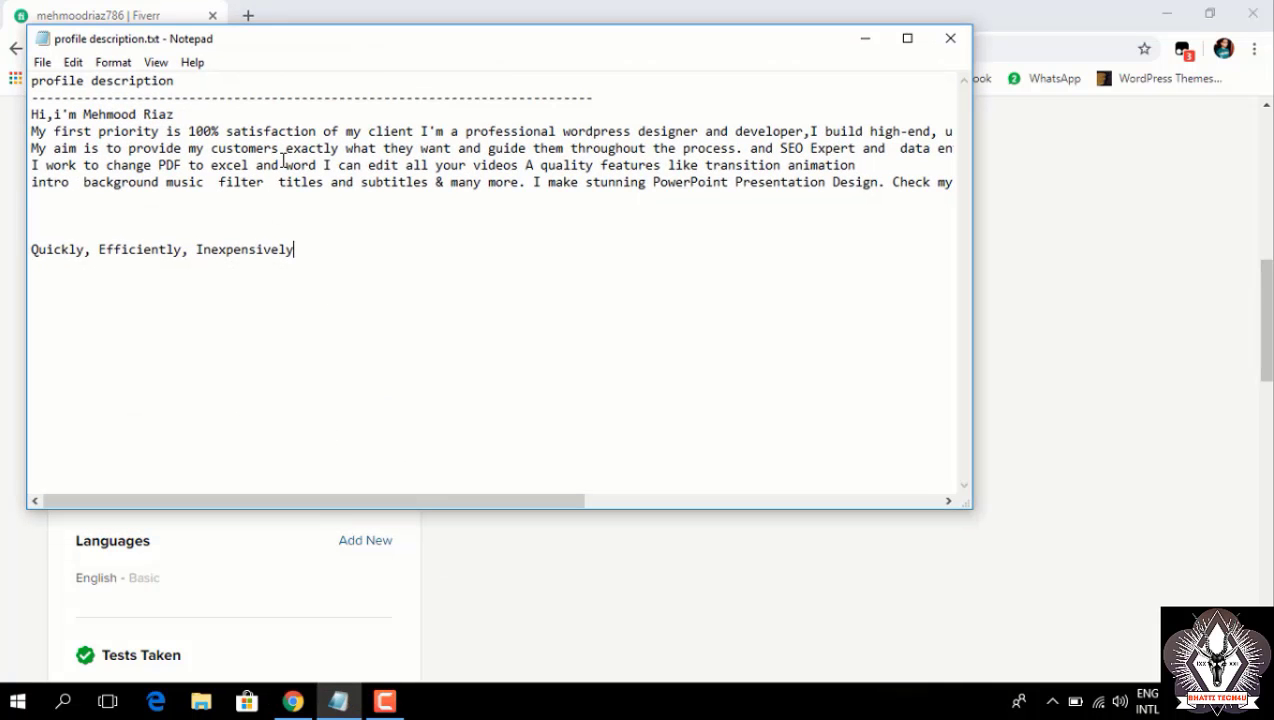
drag(33, 113, 1138, 210)
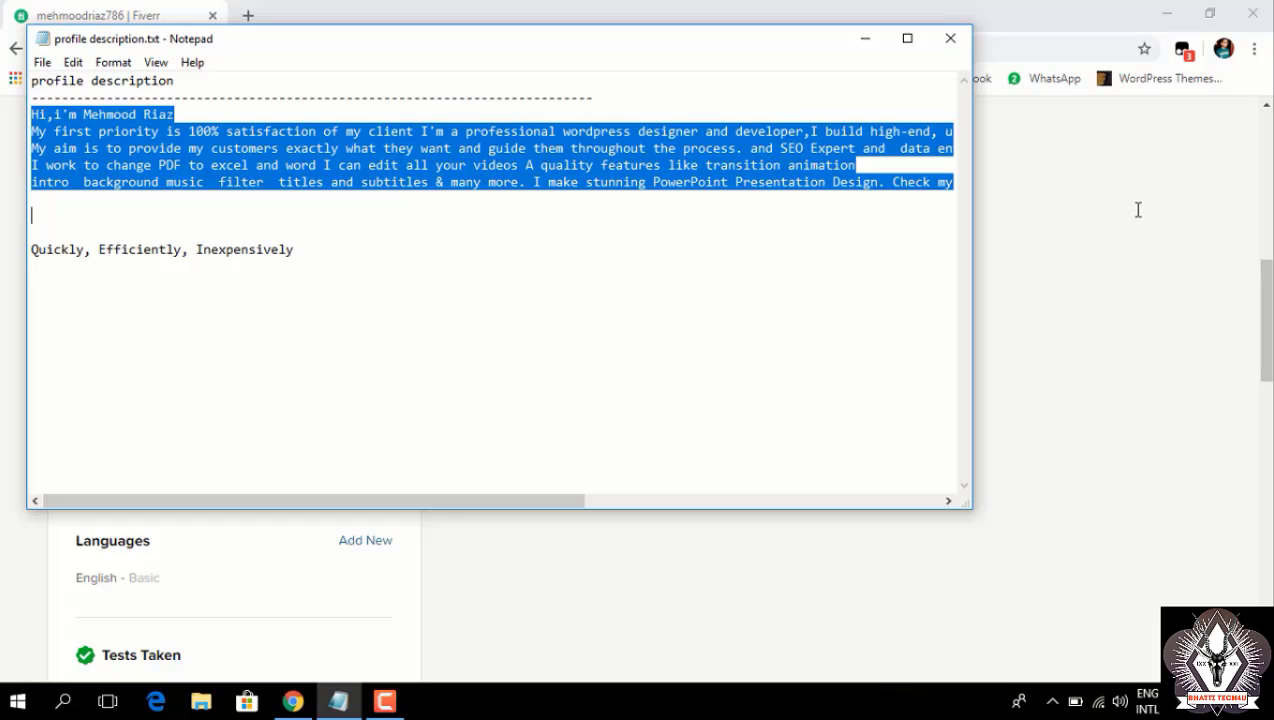
click(292, 700)
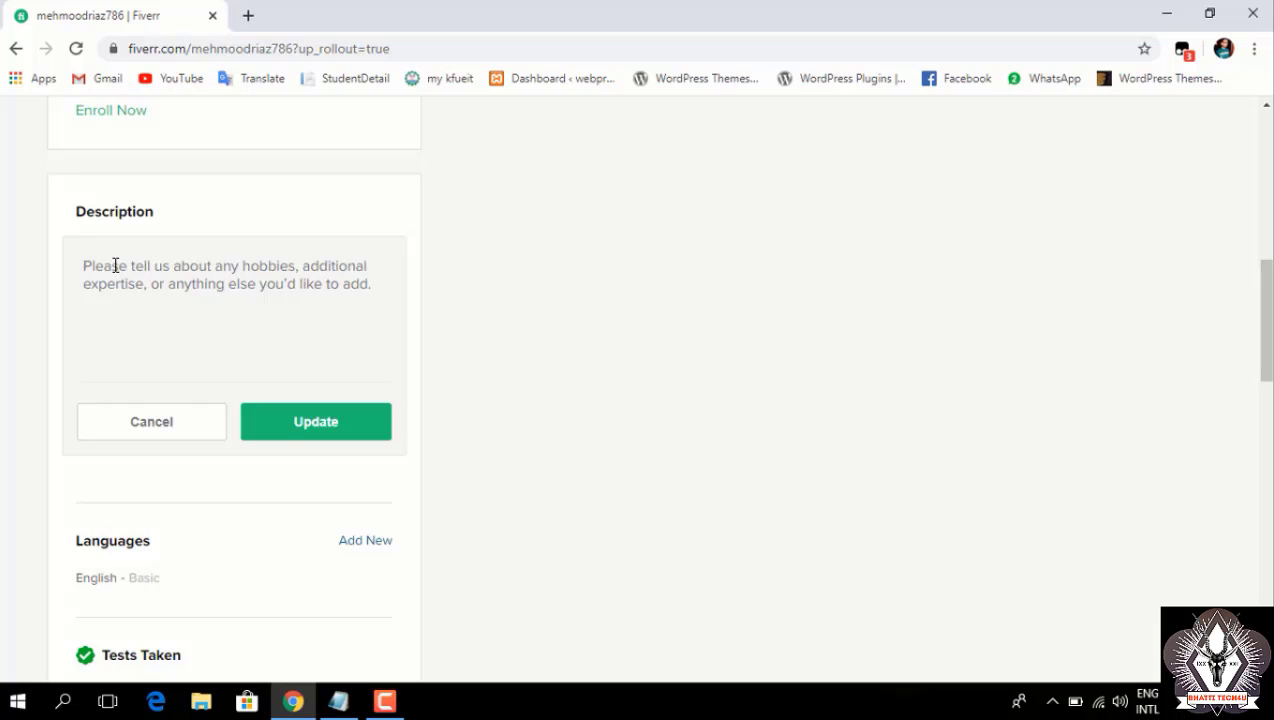
key(ctrl+v)
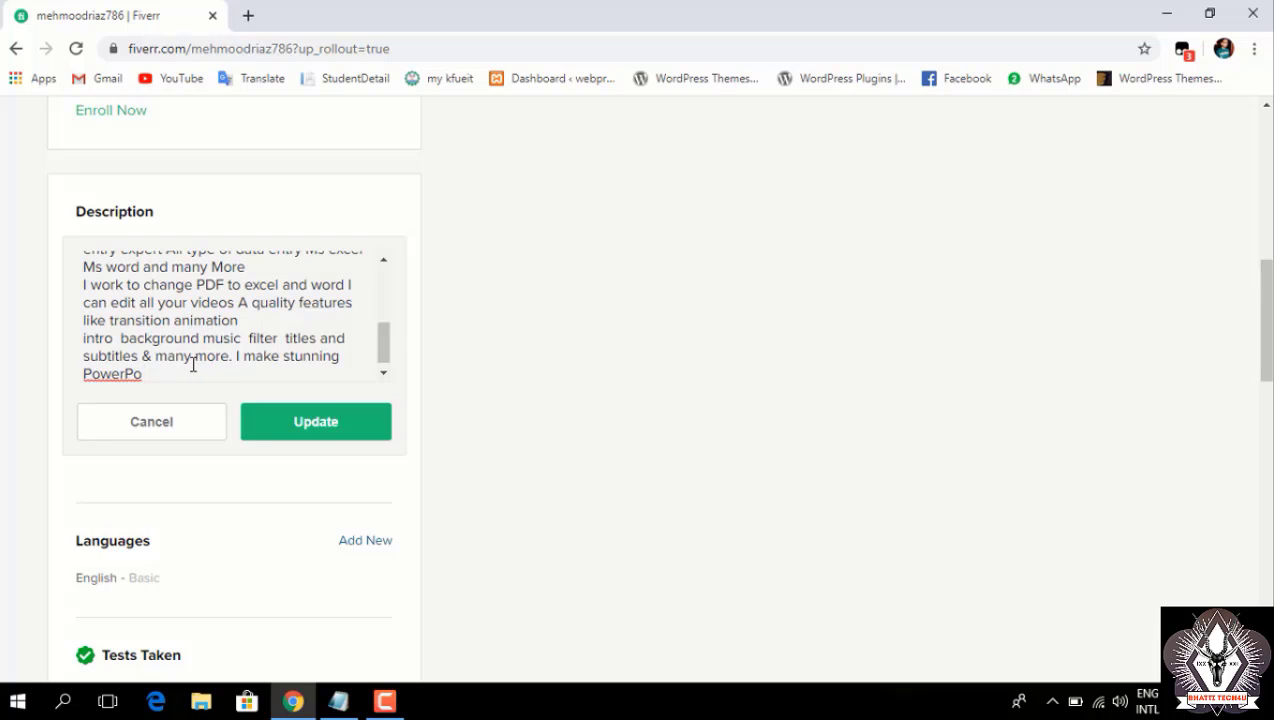
- Delete the cut-off last sentence "I make stunning PowerPo" from the end of the pasted description
key(BackSpace)
key(BackSpace)
key(BackSpace)
key(BackSpace)
key(BackSpace)
key(BackSpace)
key(BackSpace)
key(BackSpace)
key(BackSpace)
key(BackSpace)
key(BackSpace)
key(BackSpace)
key(BackSpace)
key(BackSpace)
key(BackSpace)
key(BackSpace)
key(BackSpace)
key(BackSpace)
key(BackSpace)
key(BackSpace)
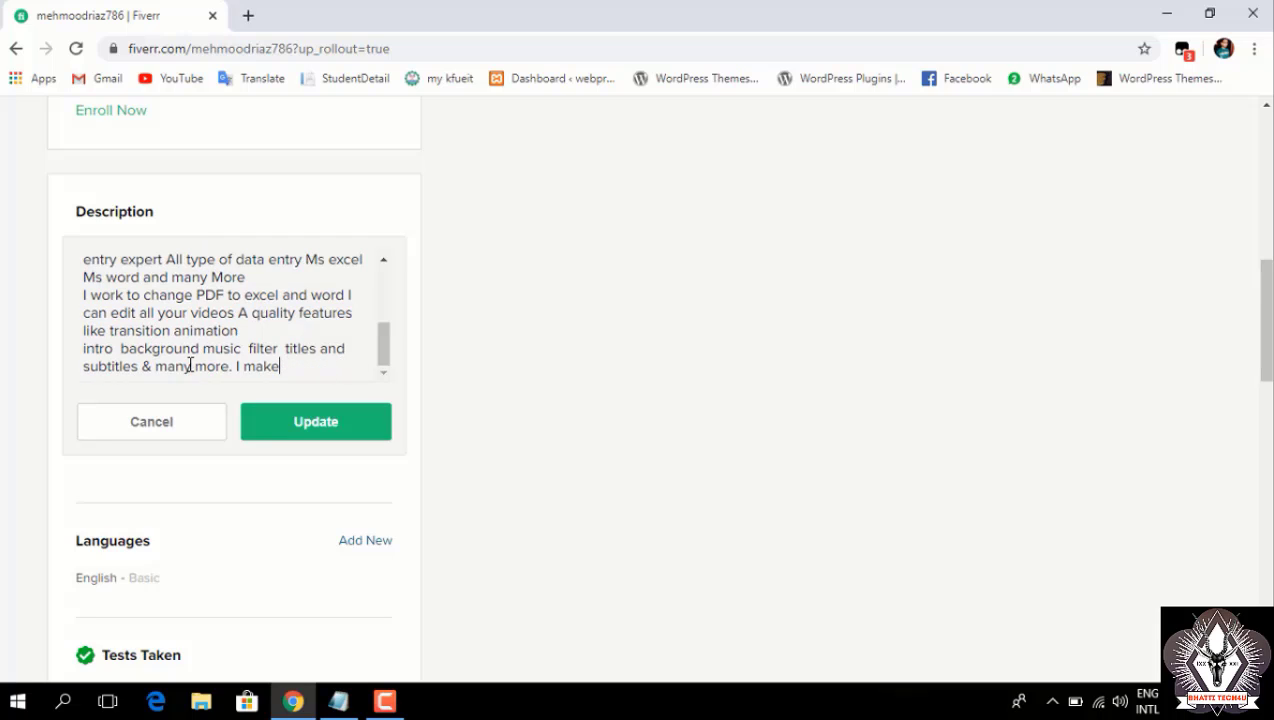
key(BackSpace)
key(BackSpace)
key(BackSpace)
- Check the spelling suggestions for the flagged first name in the description's greeting
drag(384, 356, 378, 284)
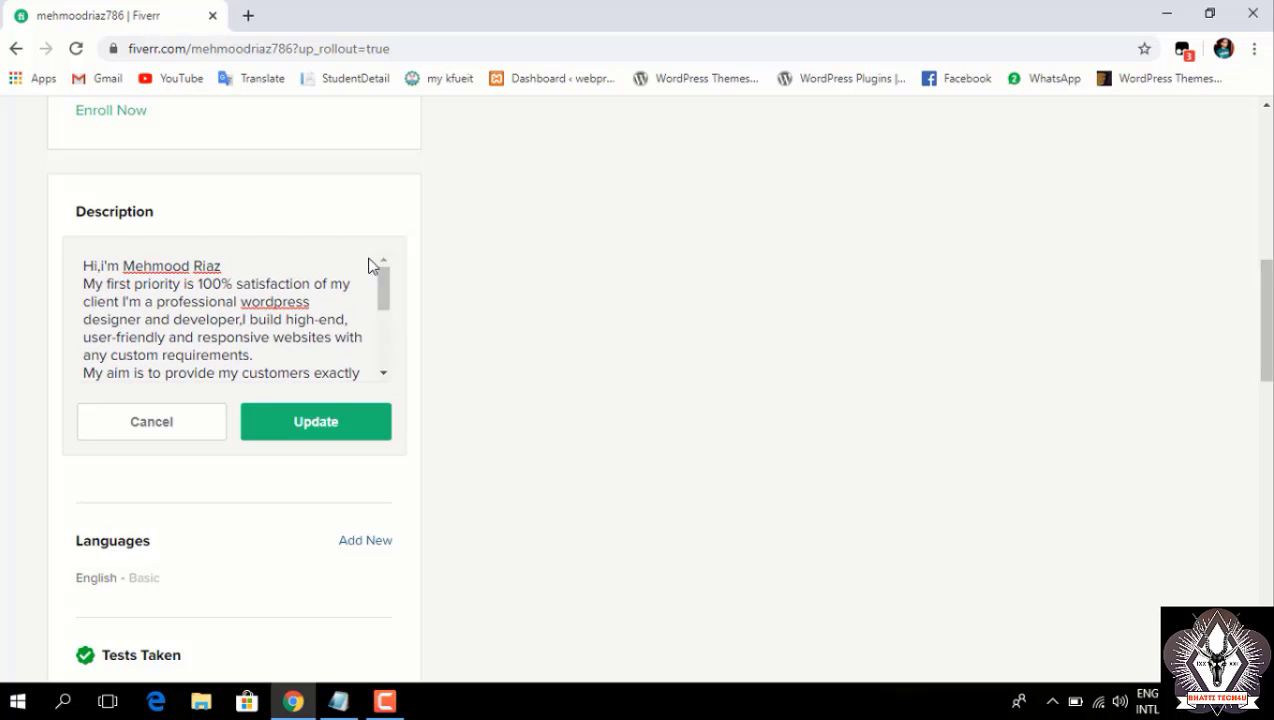
right_click(183, 265)
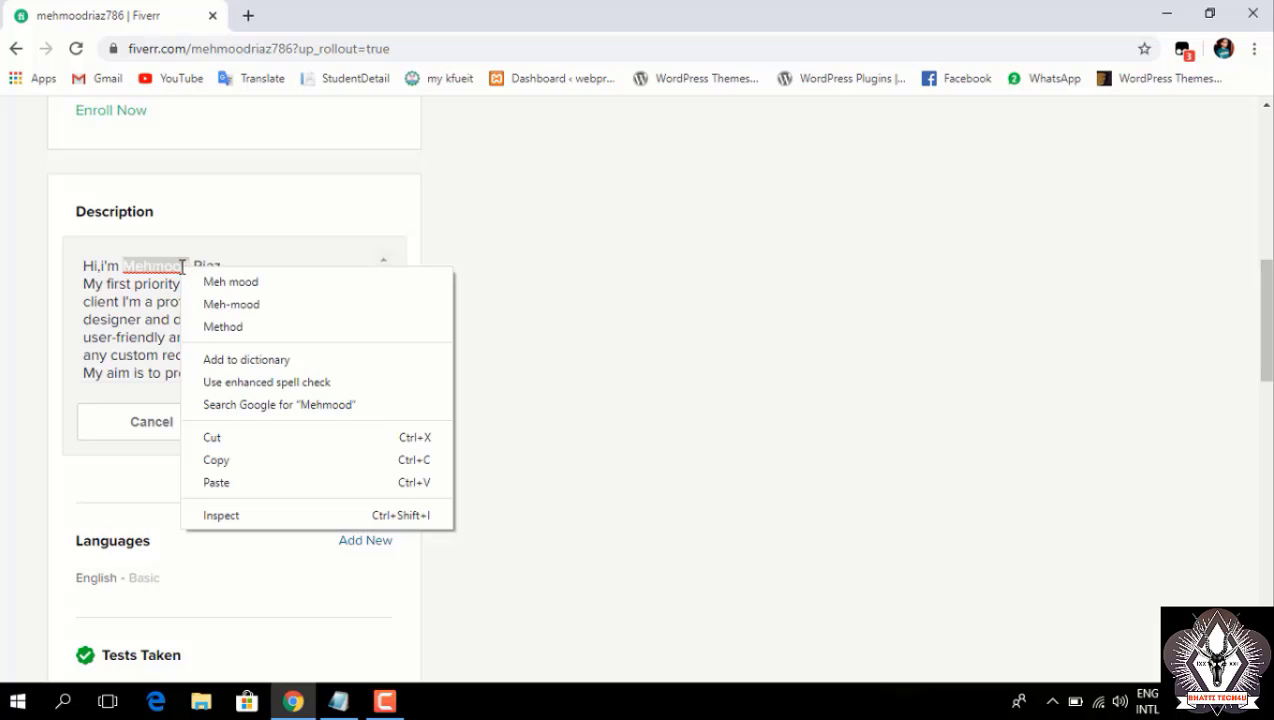
click(183, 265)
mouse_move(182, 270)
mouse_down()
mouse_move(193, 284)
mouse_move(175, 281)
mouse_up()
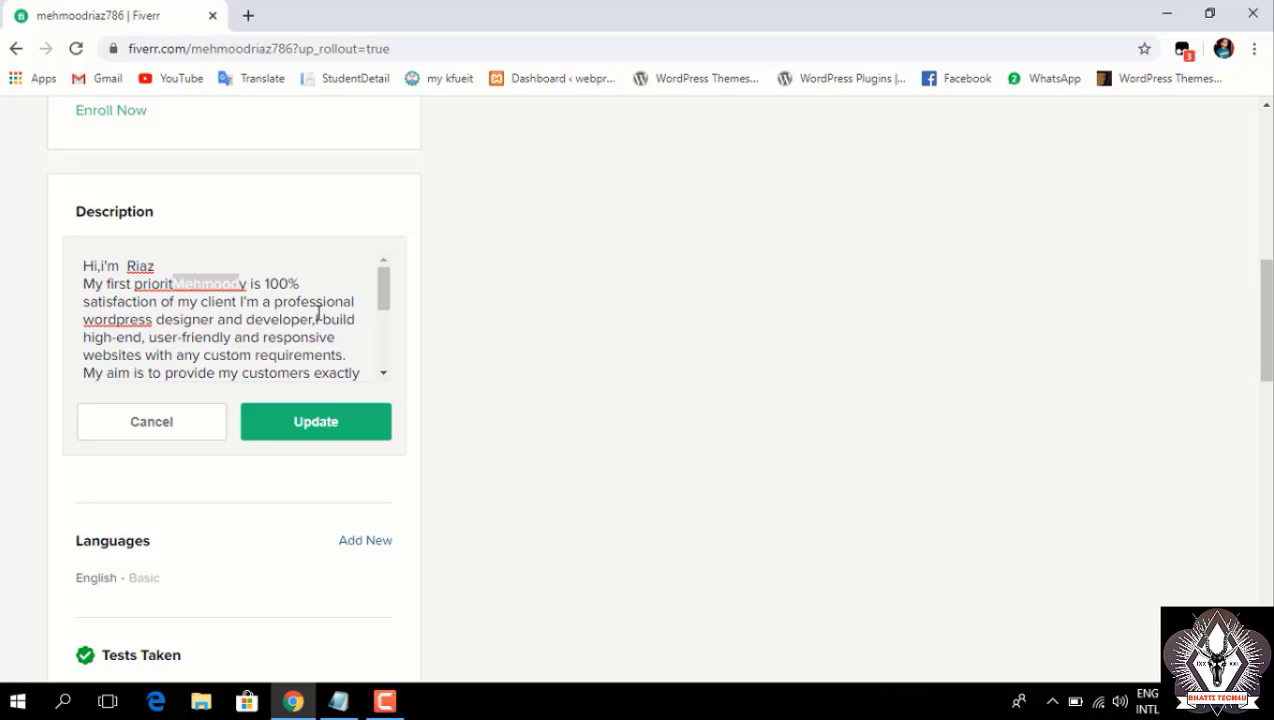
- Clear all text from the profile description
mouse_move(386, 303)
mouse_down()
mouse_move(385, 319)
mouse_move(385, 284)
mouse_up()
double_click(228, 340)
key(ctrl+a)
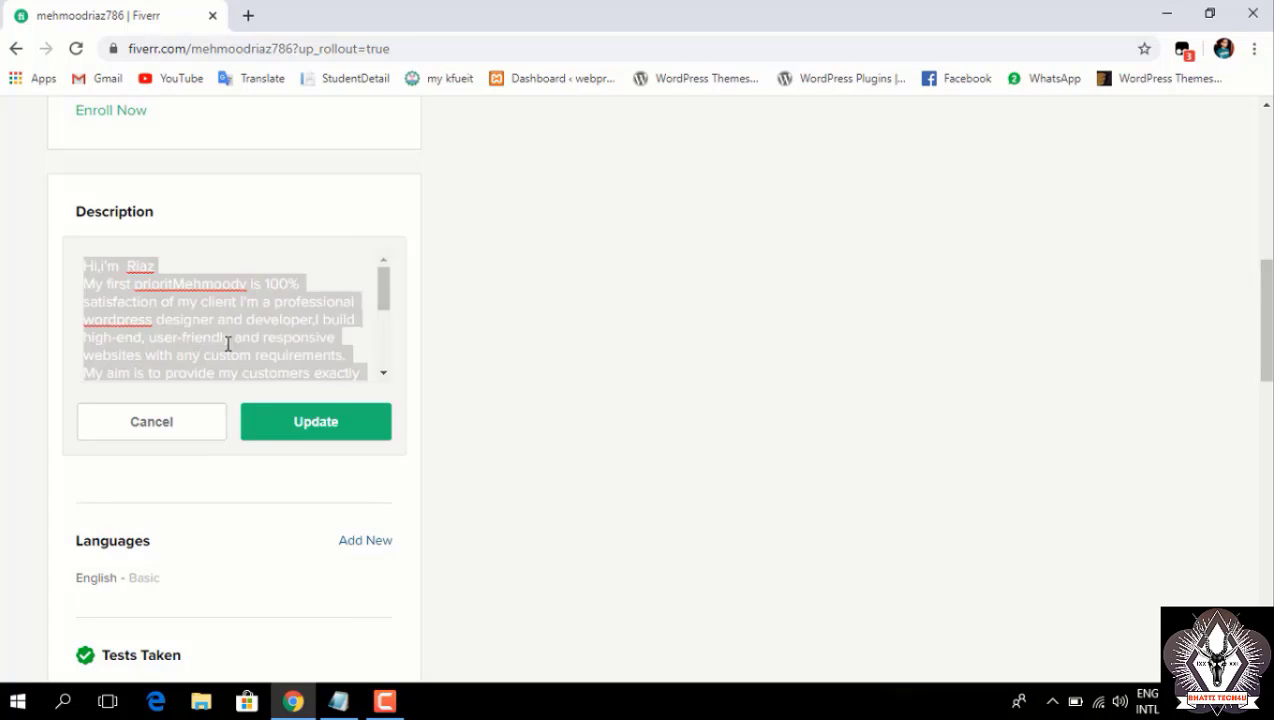
key(BackSpace)
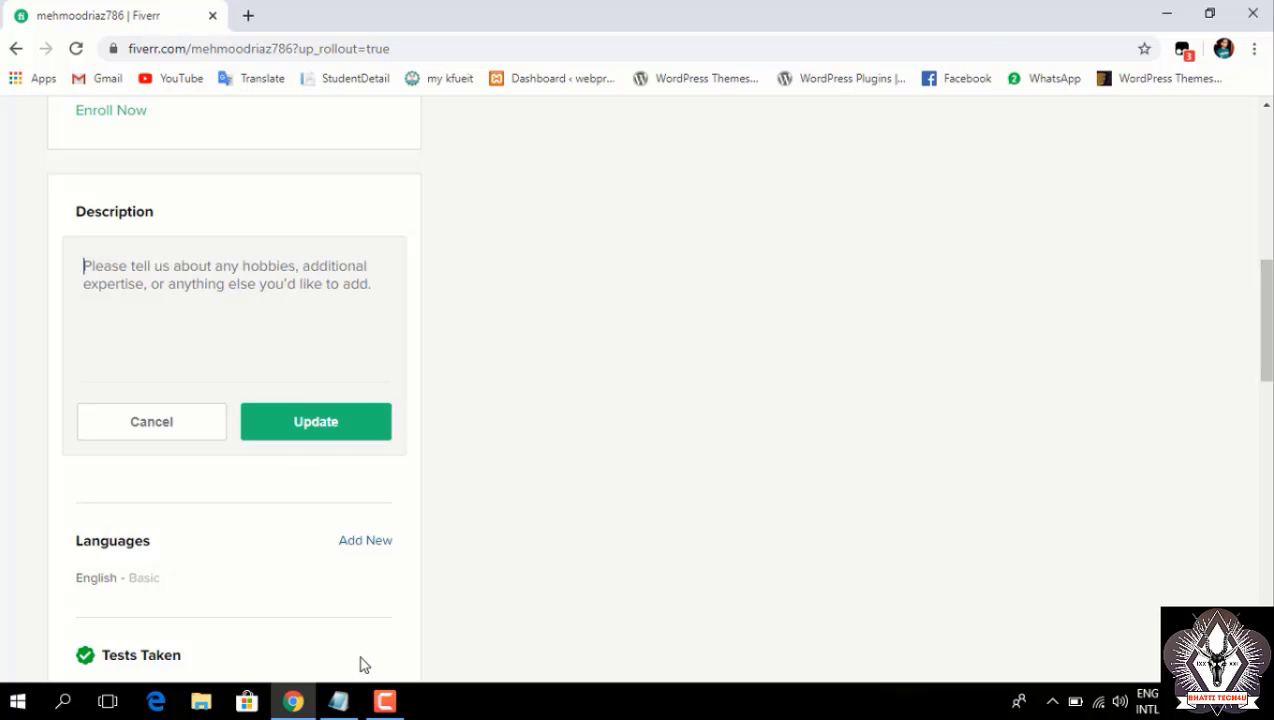
- Copy the selected introduction in Notepad again and paste it into the empty Fiverr description in Chrome
click(337, 700)
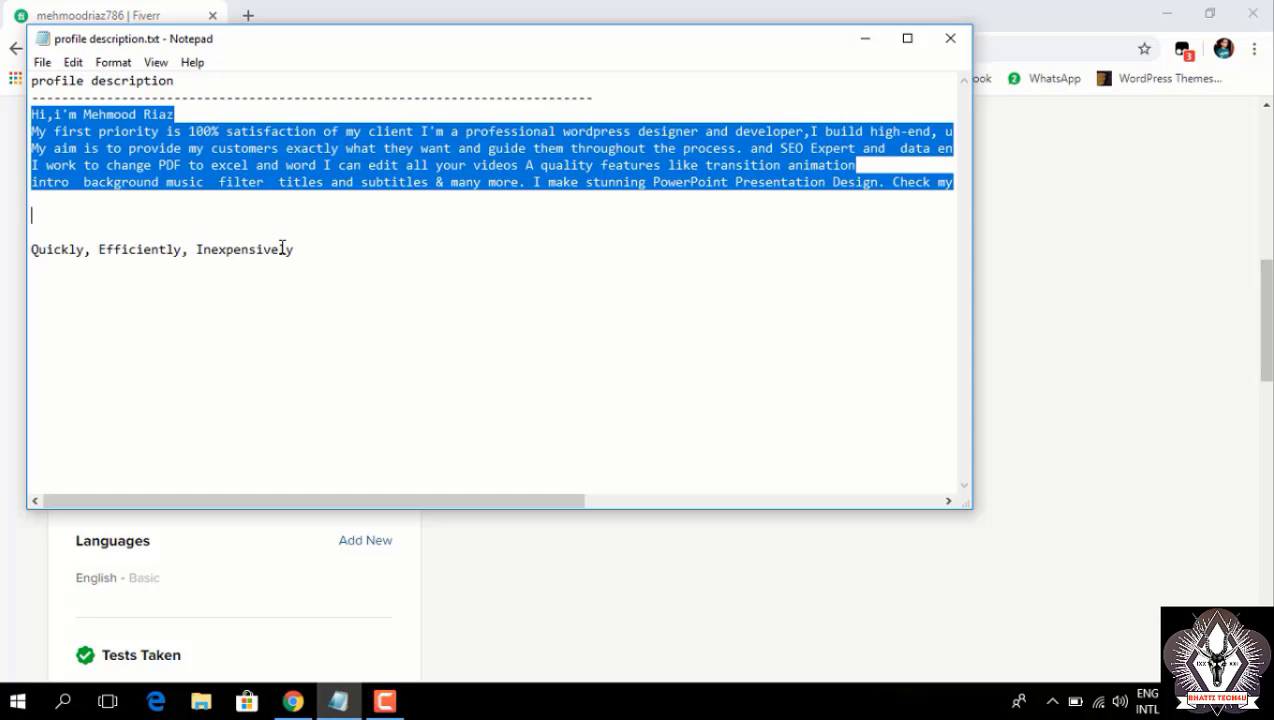
right_click(205, 153)
click(276, 227)
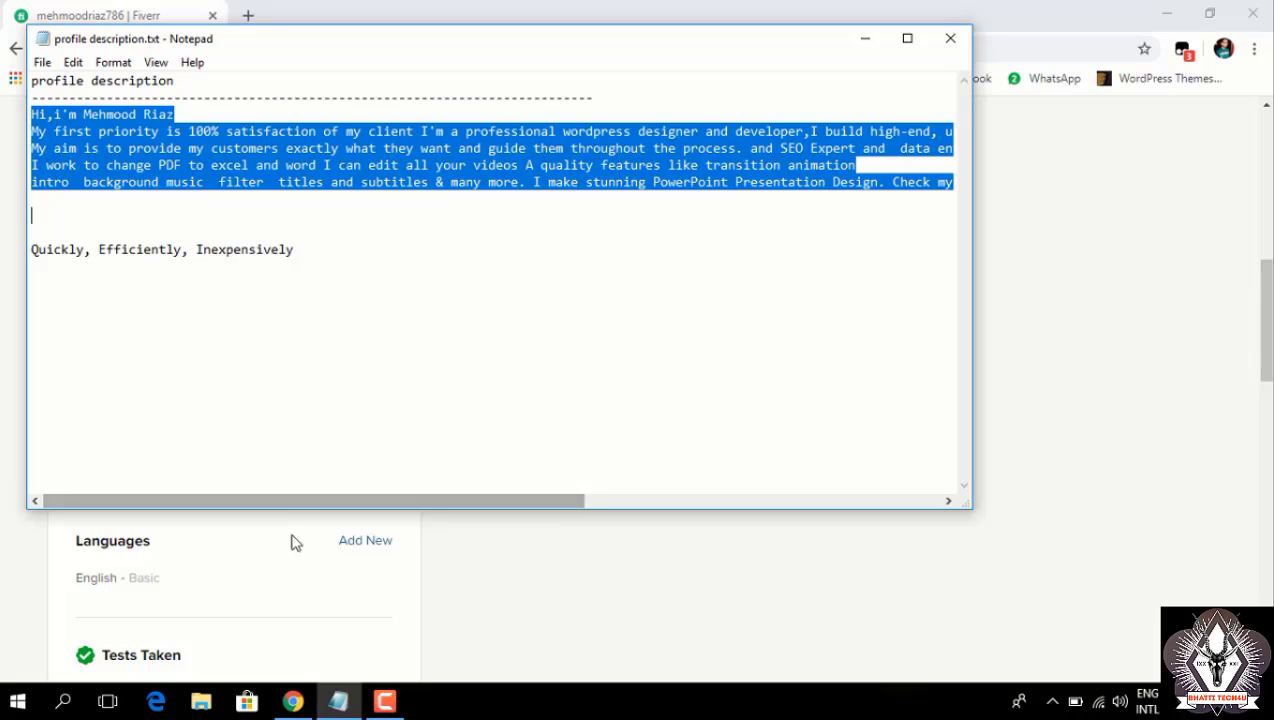
click(292, 700)
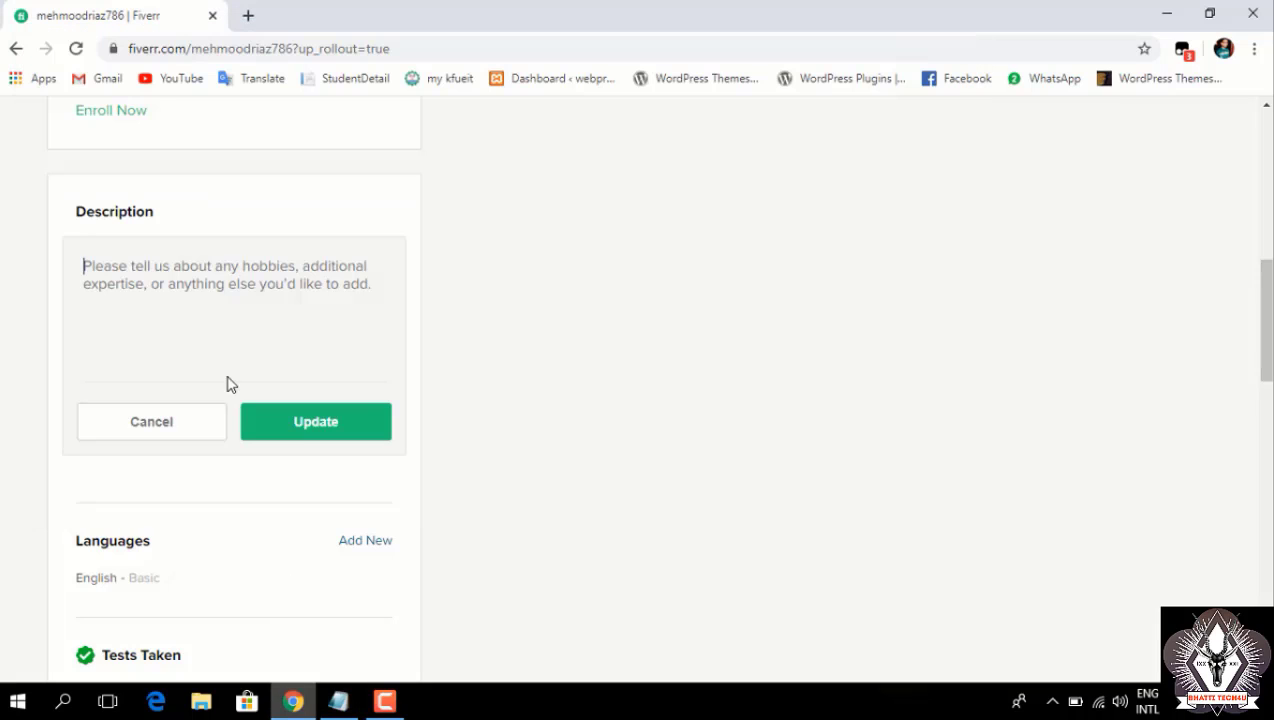
click(206, 280)
key(ctrl+v)
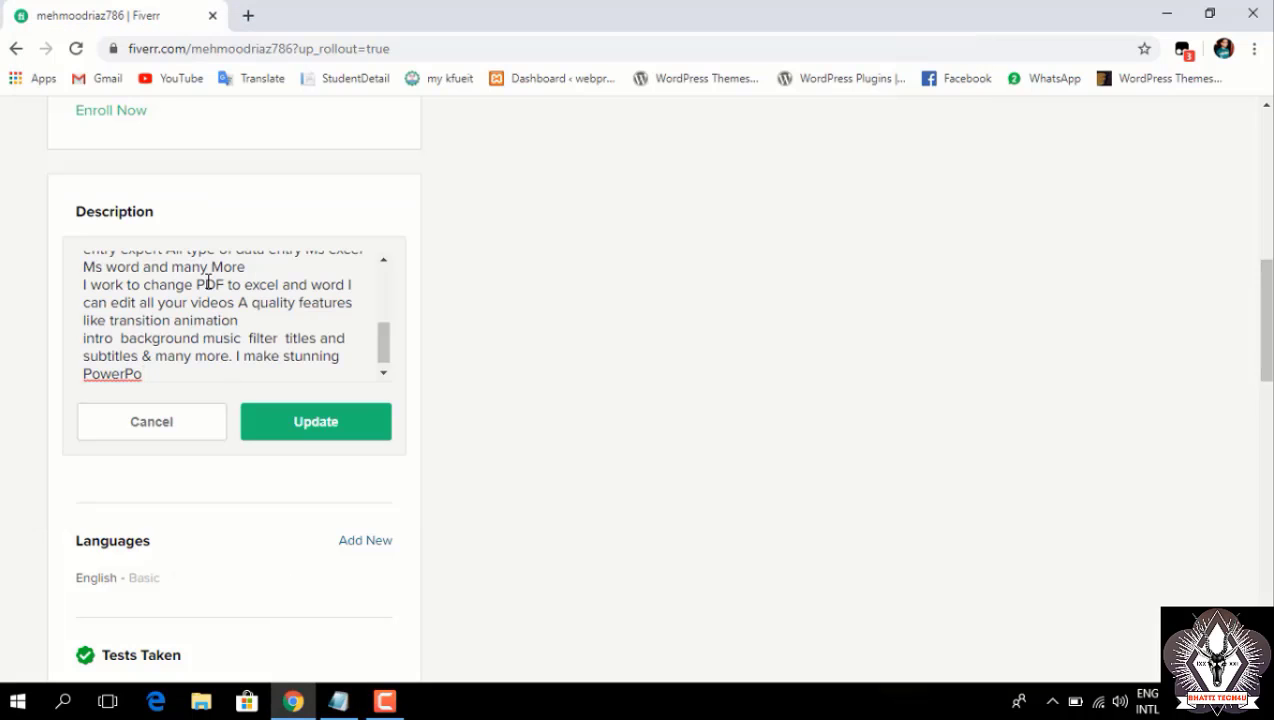
- Remove the incomplete closing sentence so that the description ends with "subtitles & many more."
key(BackSpace)
key(BackSpace)
key(BackSpace)
key(BackSpace)
key(BackSpace)
key(BackSpace)
key(BackSpace)
key(BackSpace)
key(BackSpace)
key(BackSpace)
key(BackSpace)
key(BackSpace)
key(BackSpace)
key(BackSpace)
key(BackSpace)
key(BackSpace)
key(BackSpace)
key(BackSpace)
key(BackSpace)
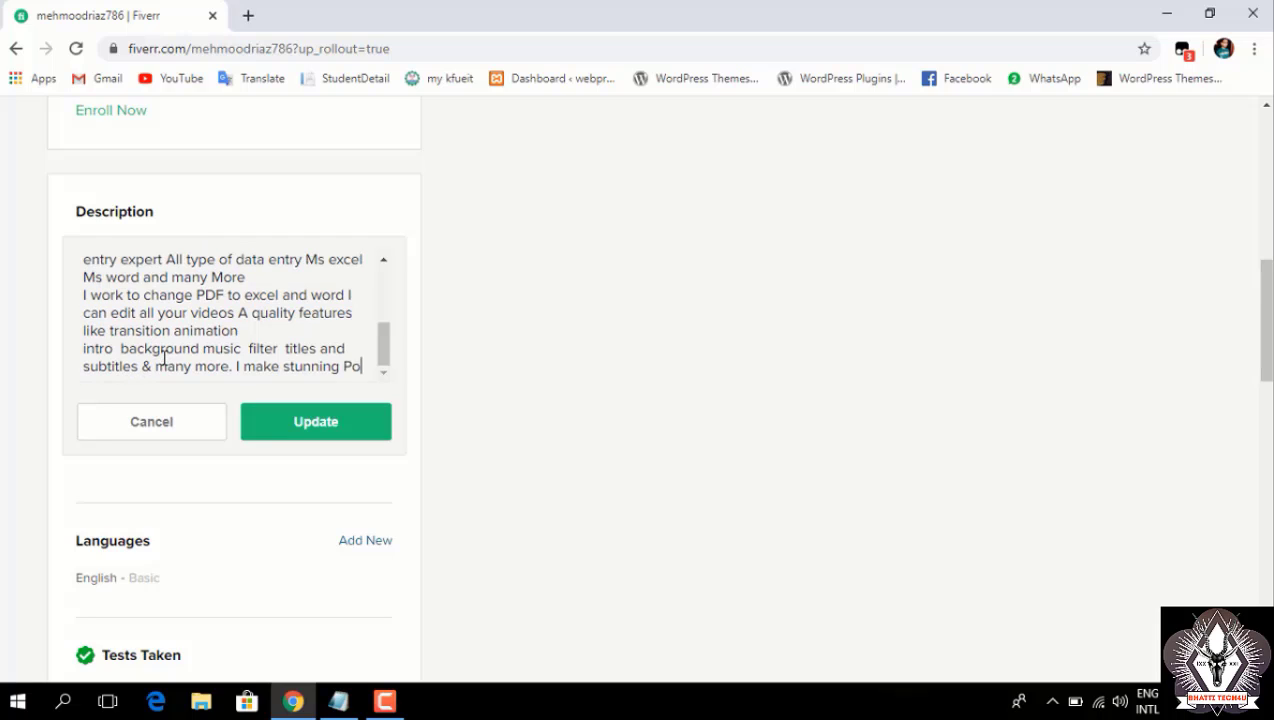
key(BackSpace)
key(BackSpace)
key(BackSpace)
key(BackSpace)
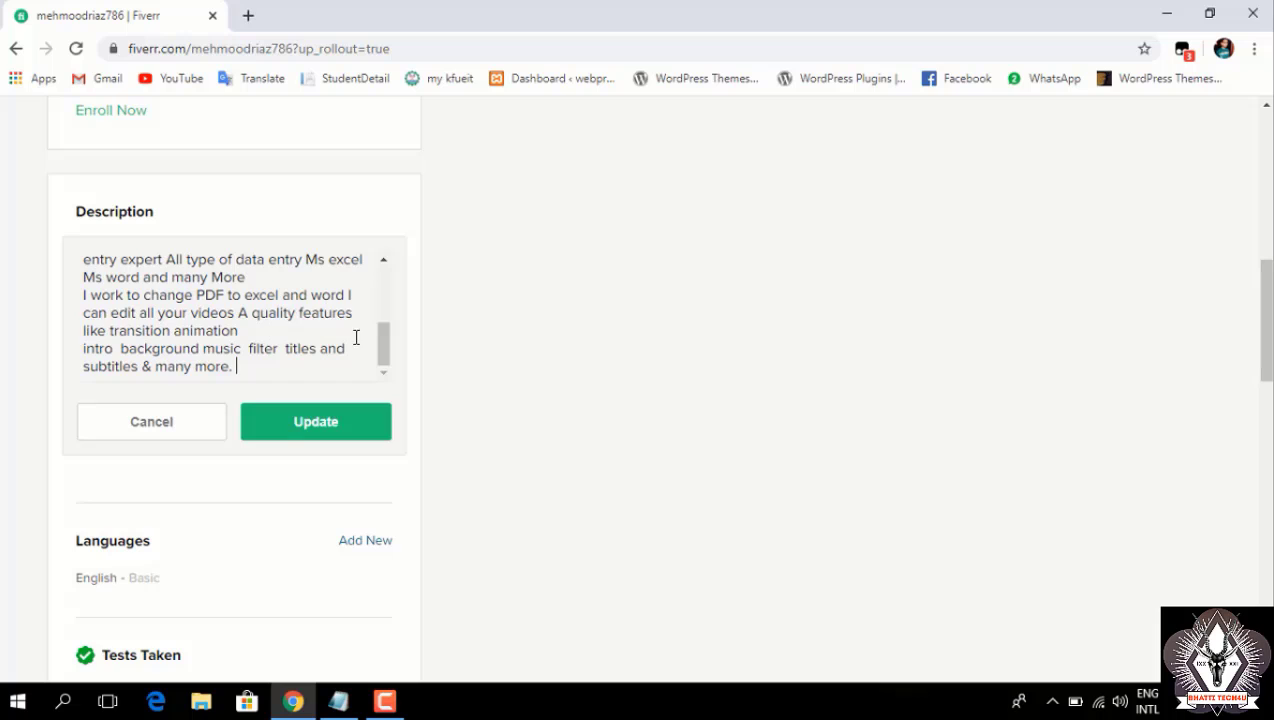
- Correct "wordpress" to "WordPress" in the profile description using the suggested spelling
drag(384, 353, 391, 288)
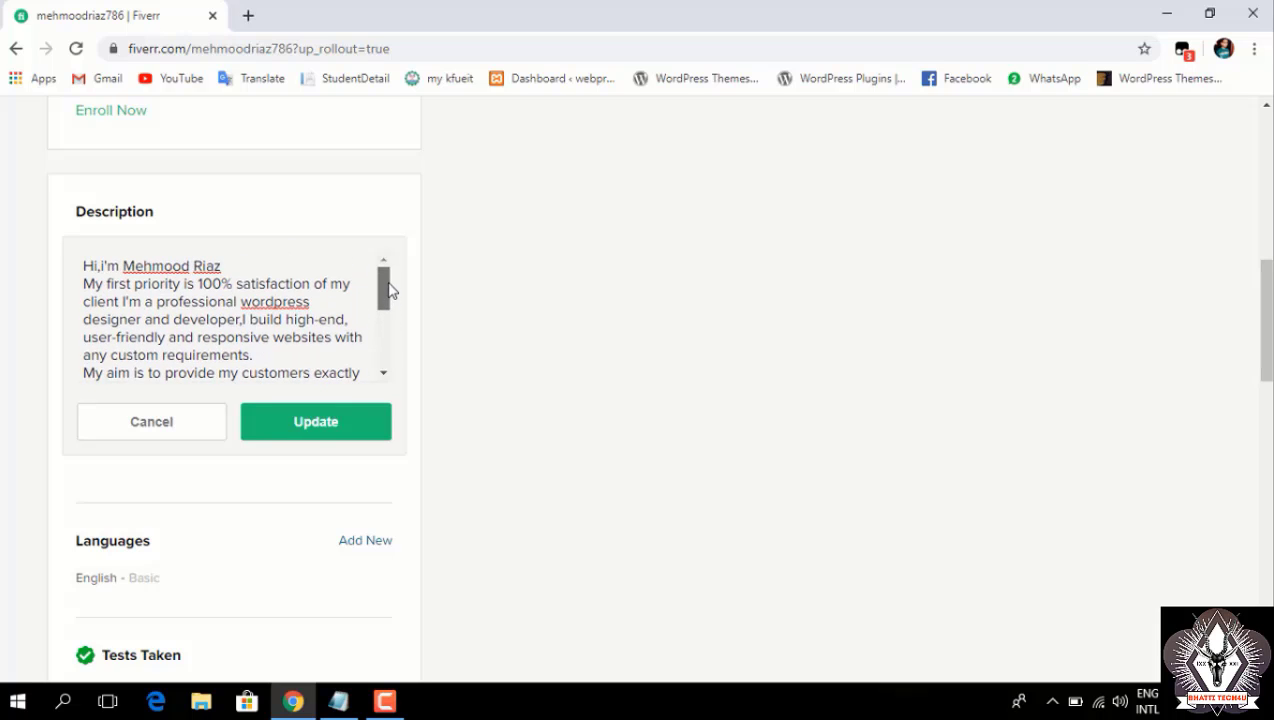
right_click(284, 298)
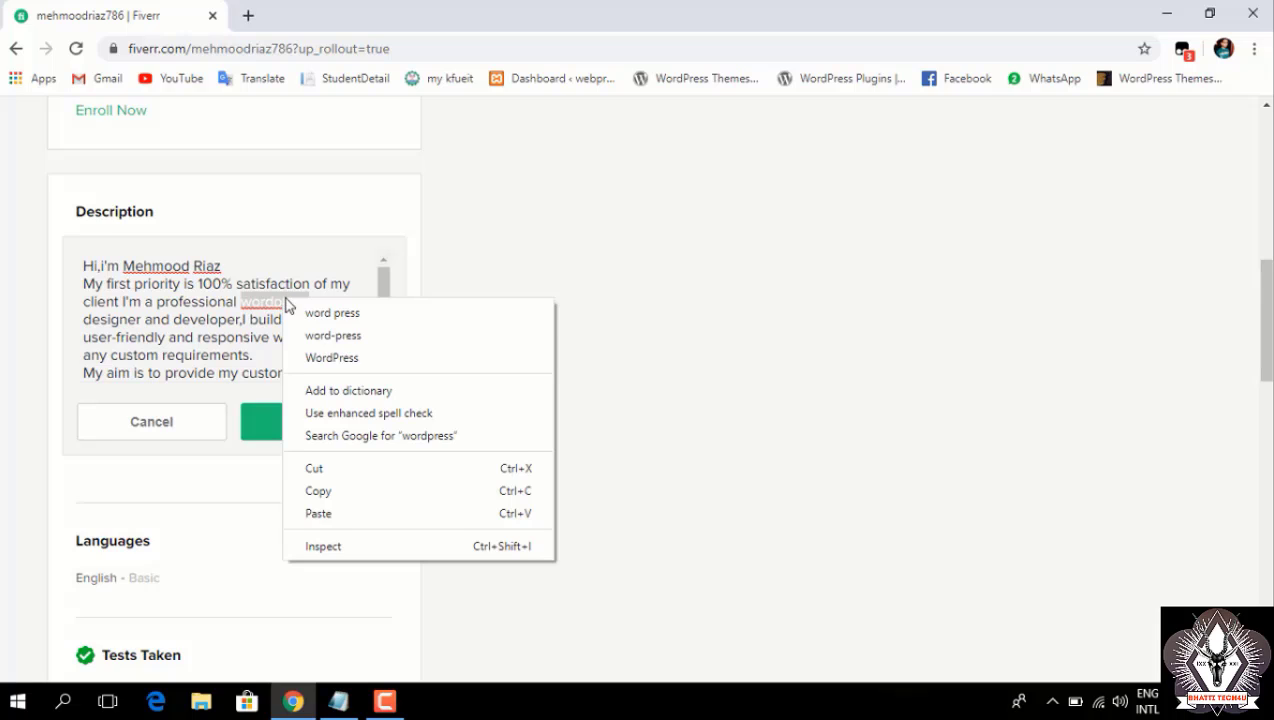
click(339, 358)
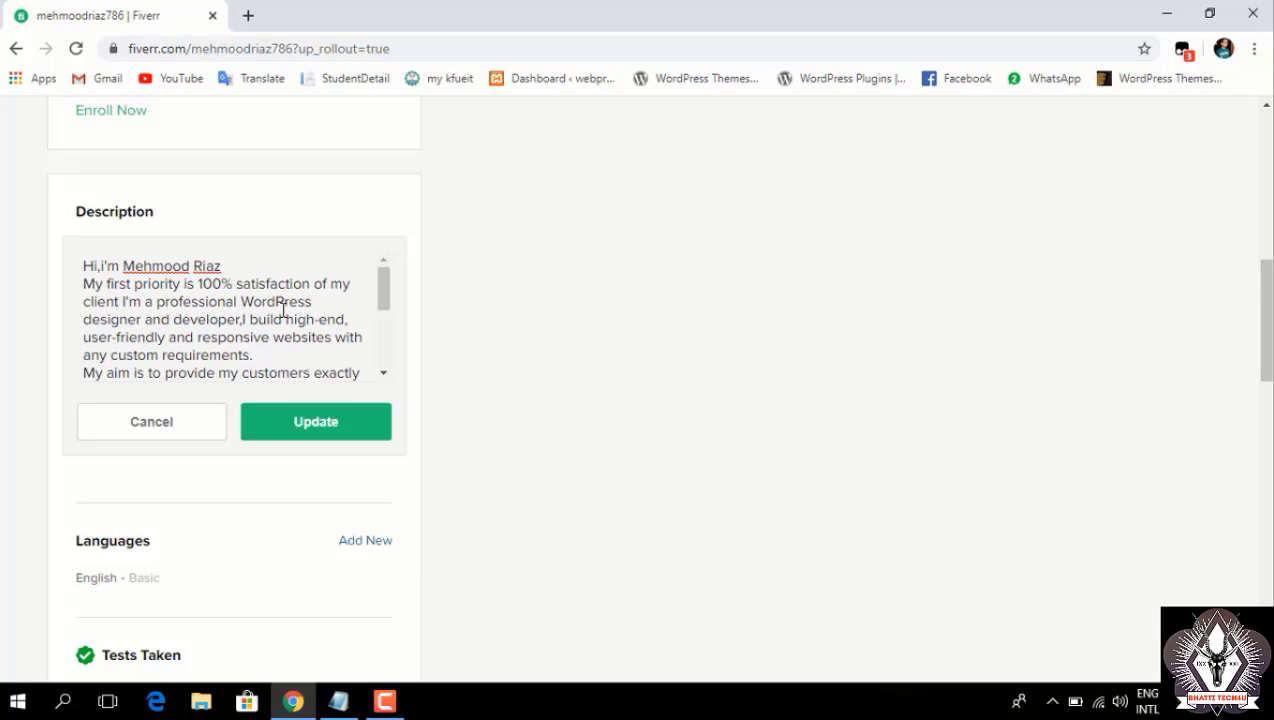
- Add the flagged first and last names in the greeting to the spelling dictionary and save the updated profile description
right_click(212, 266)
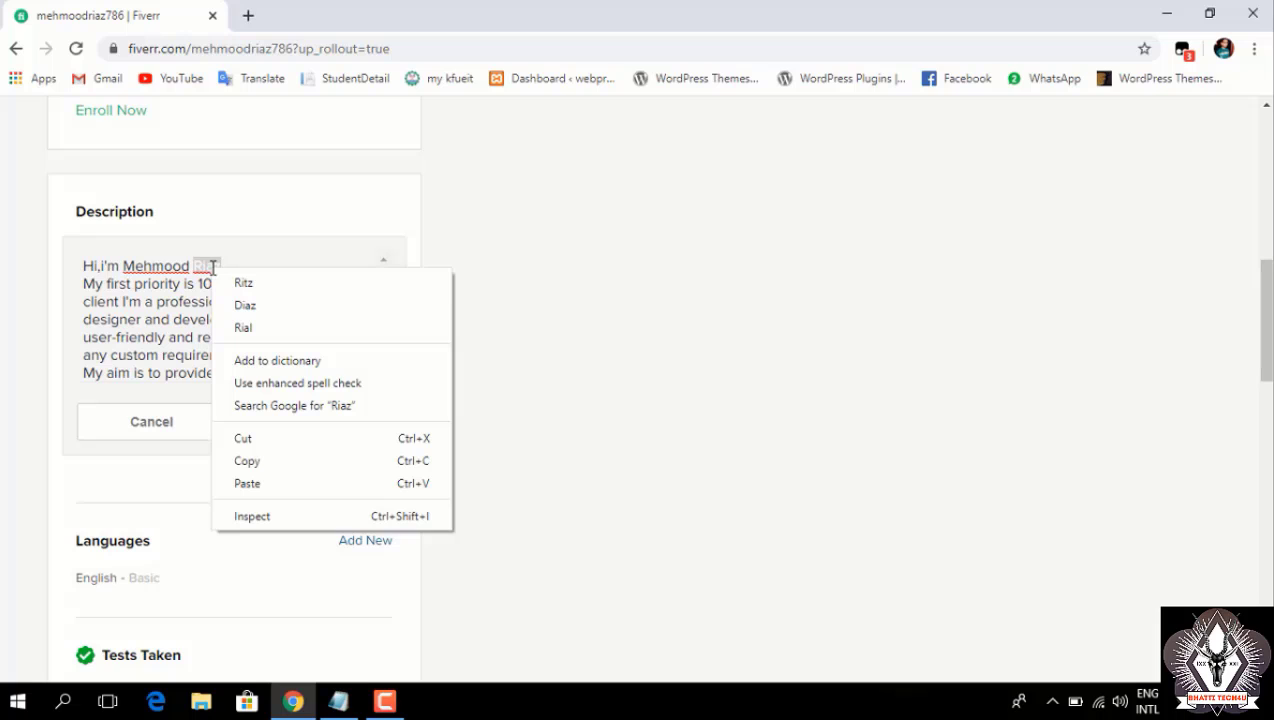
click(262, 361)
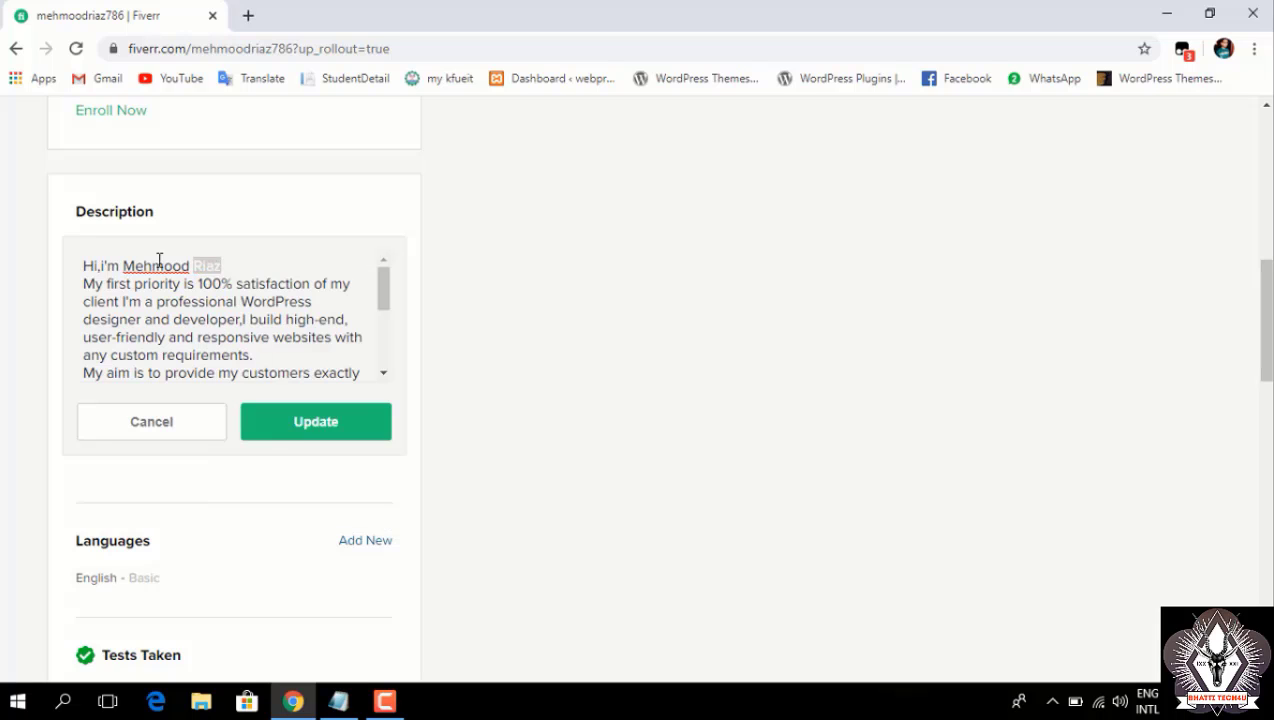
right_click(147, 268)
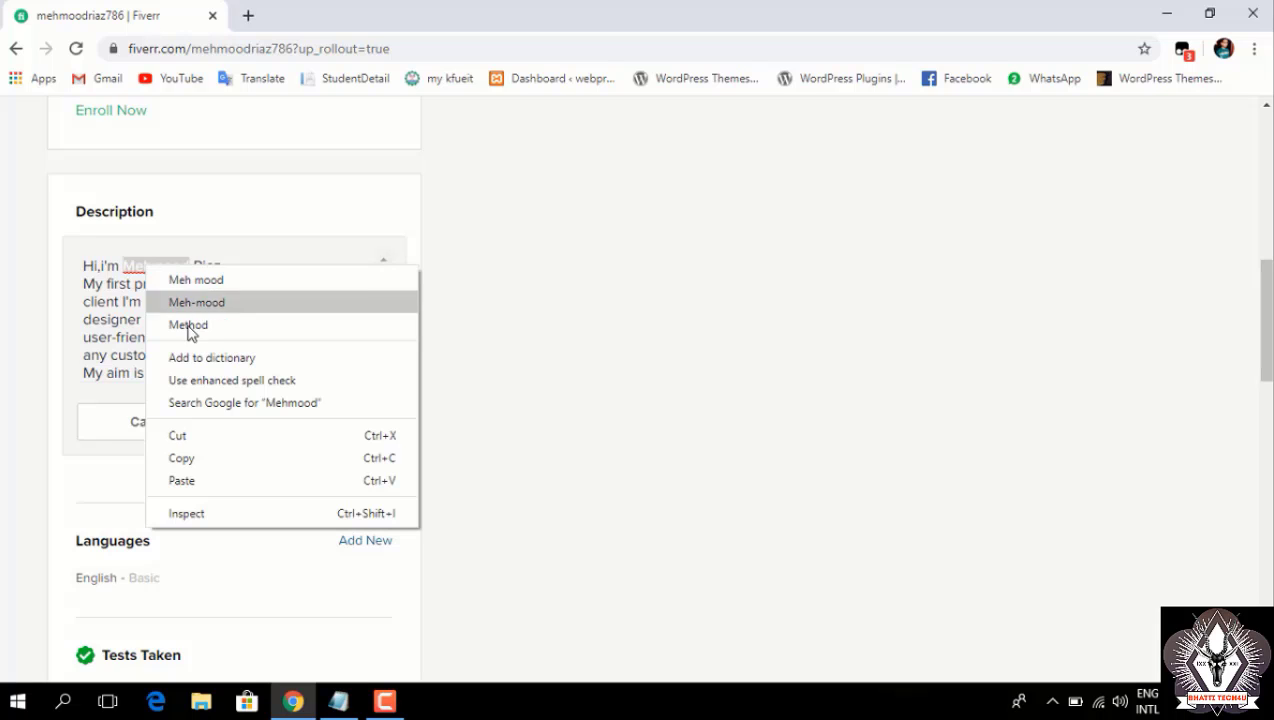
click(193, 358)
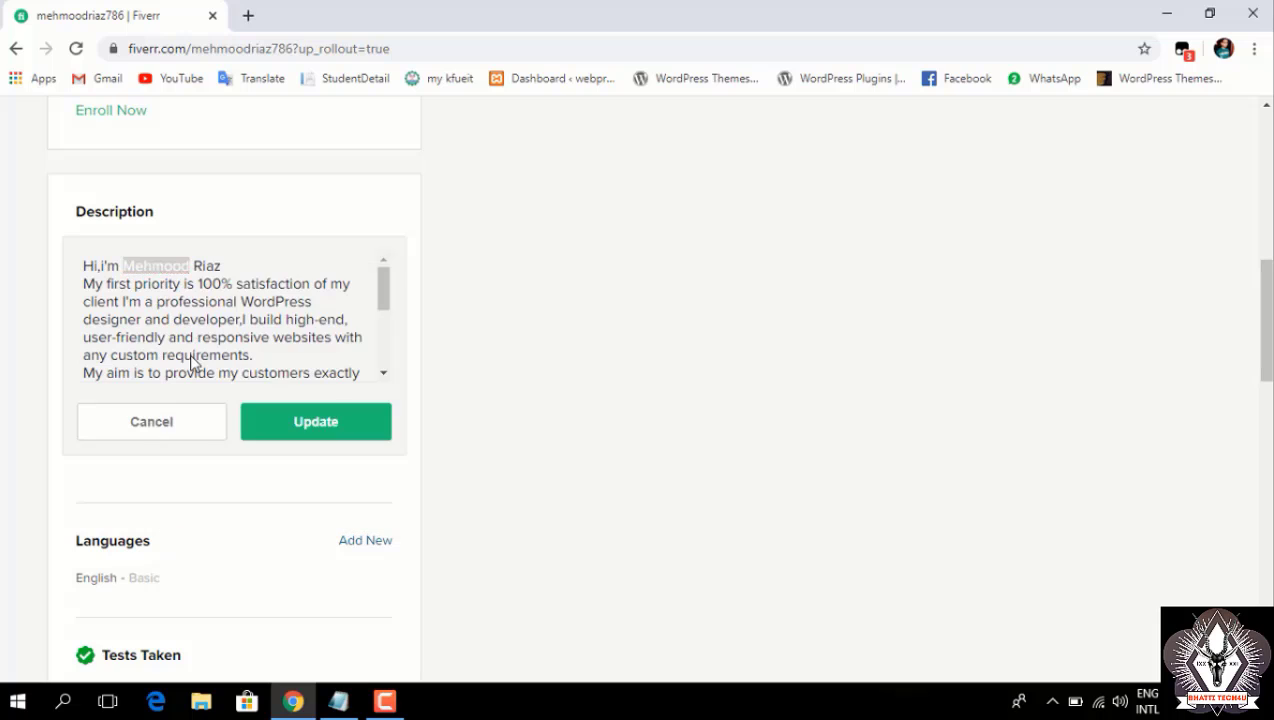
click(327, 421)
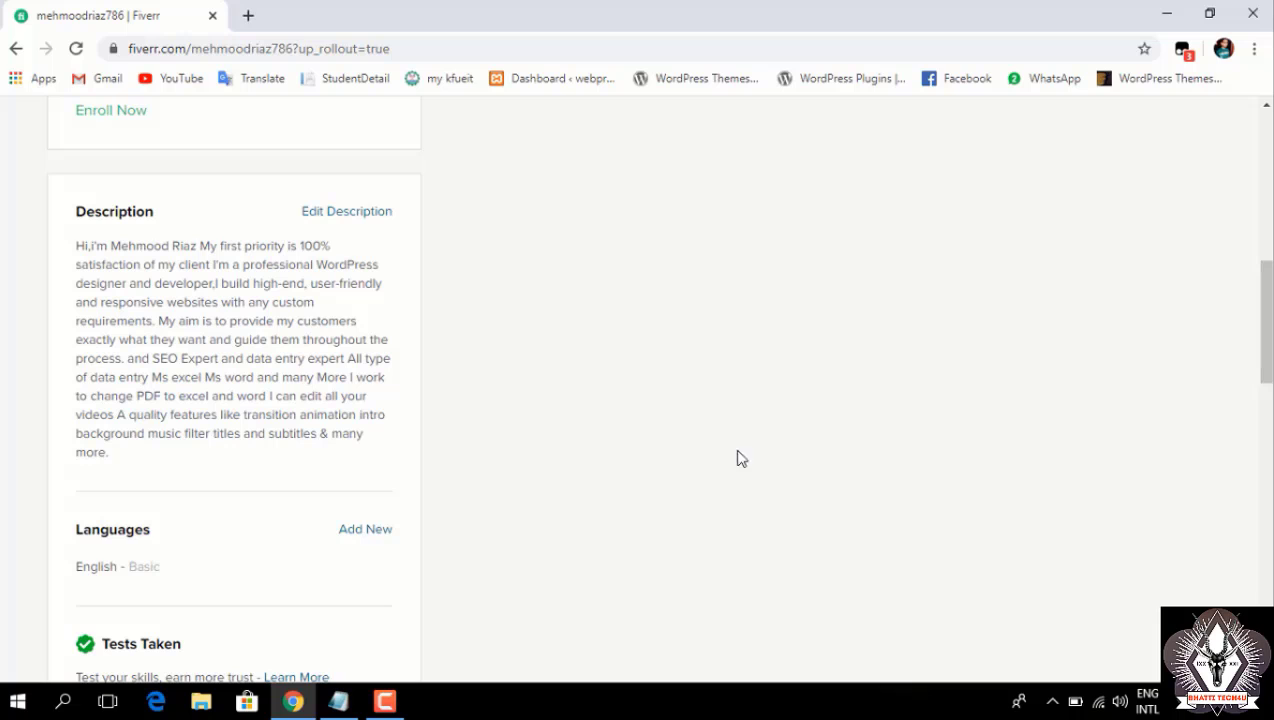
- Add English (UK) to the profile's languages with the level Fluent
drag(1266, 301, 1268, 363)
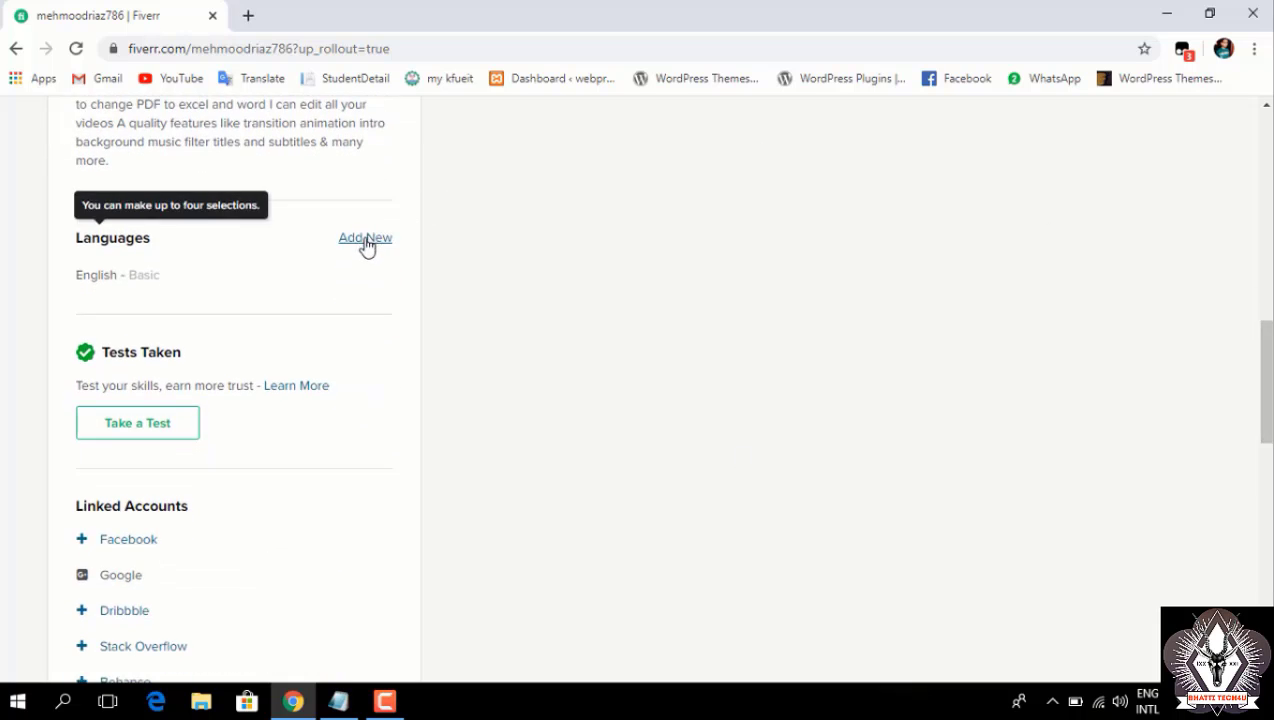
click(365, 240)
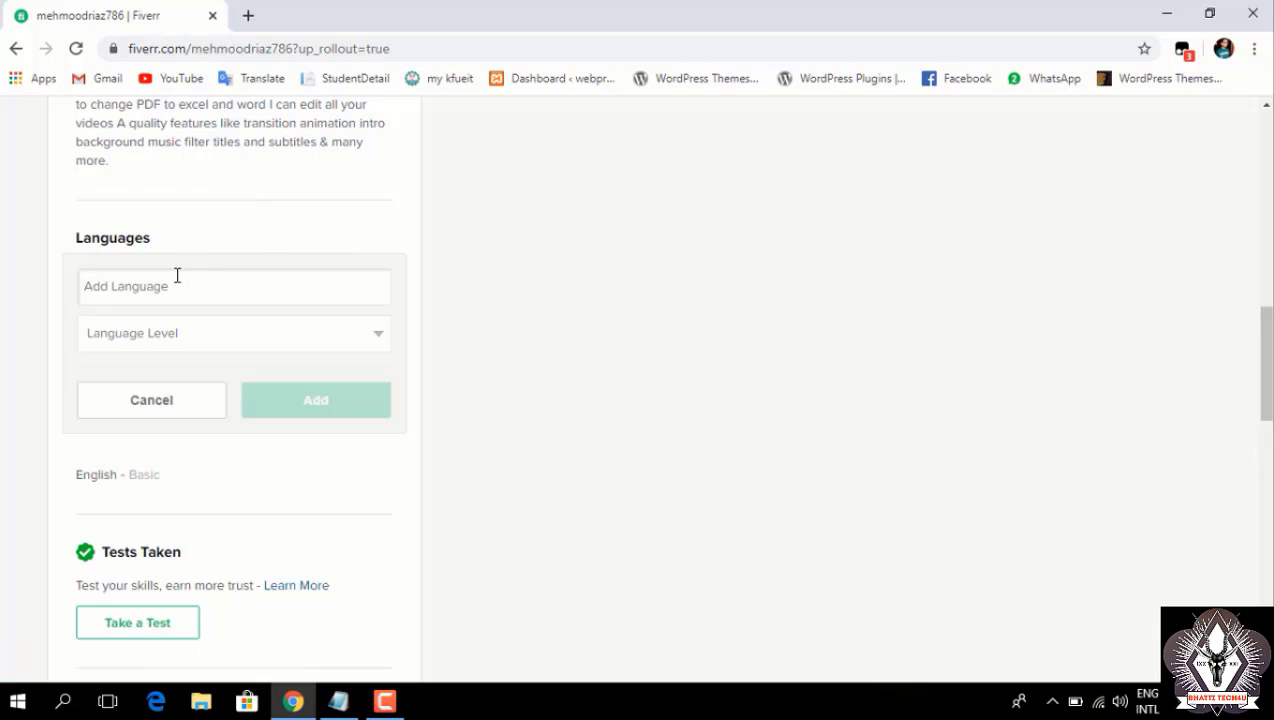
text(E)
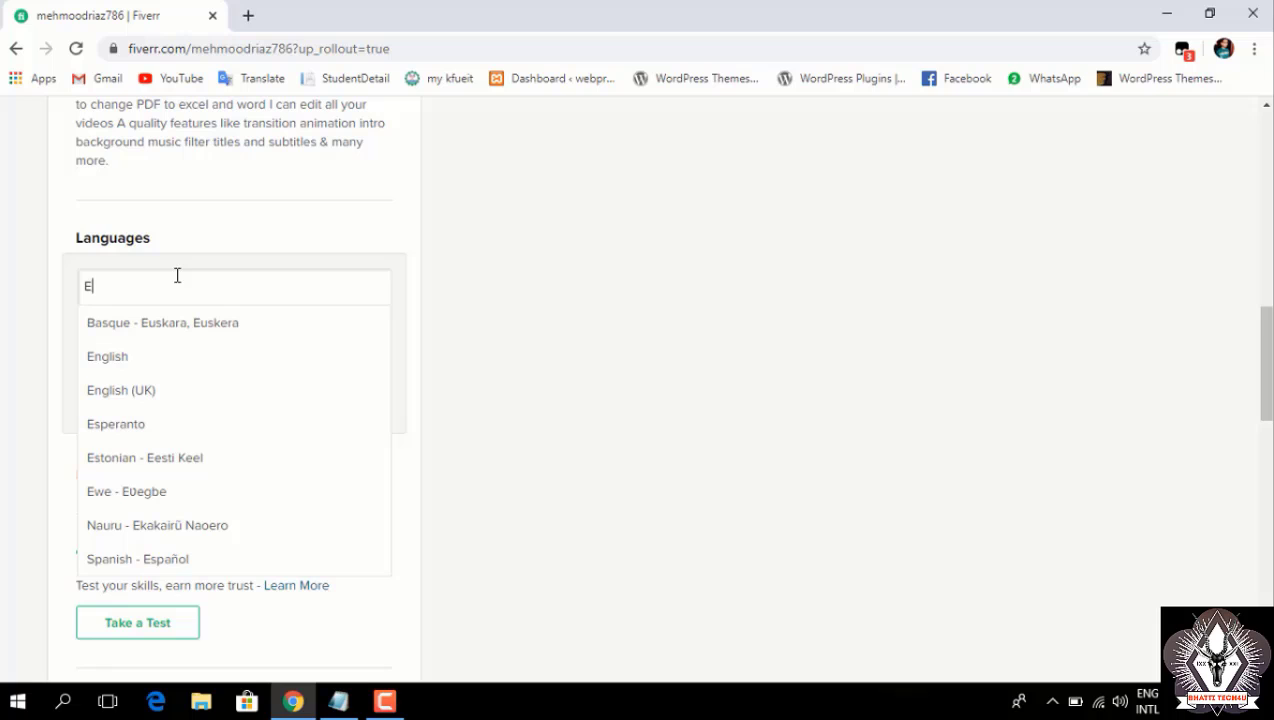
click(108, 395)
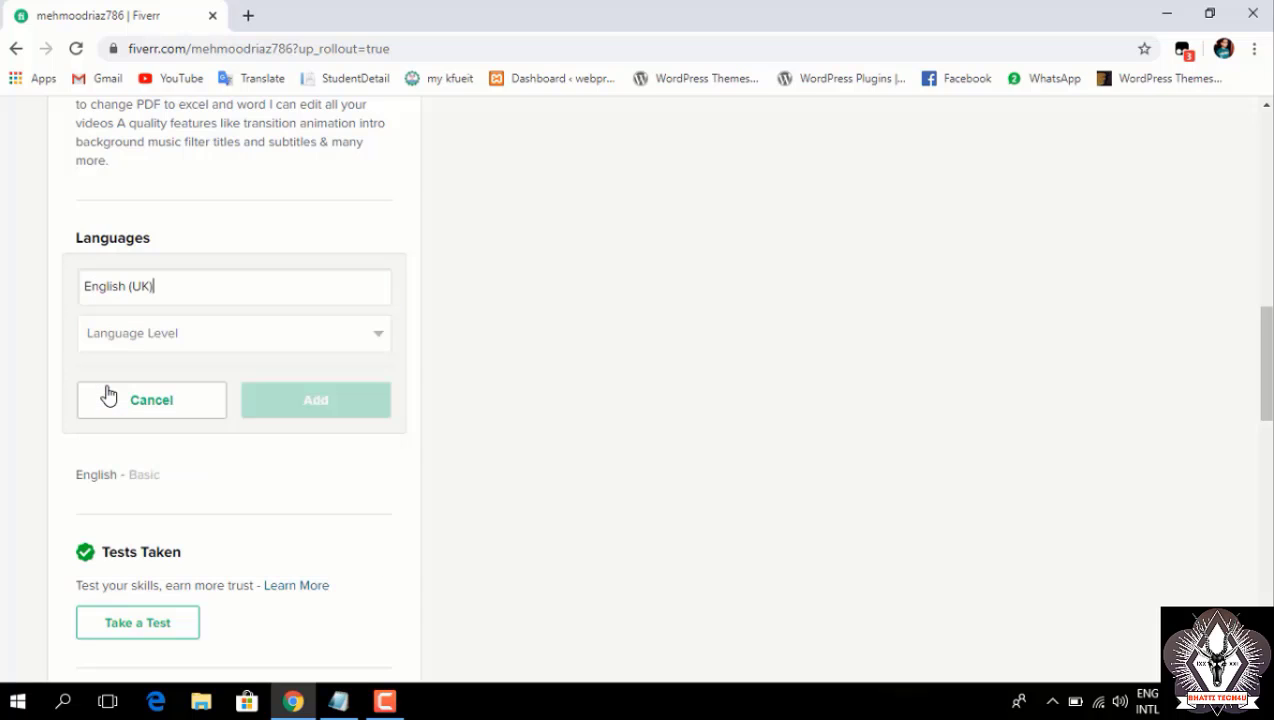
click(186, 340)
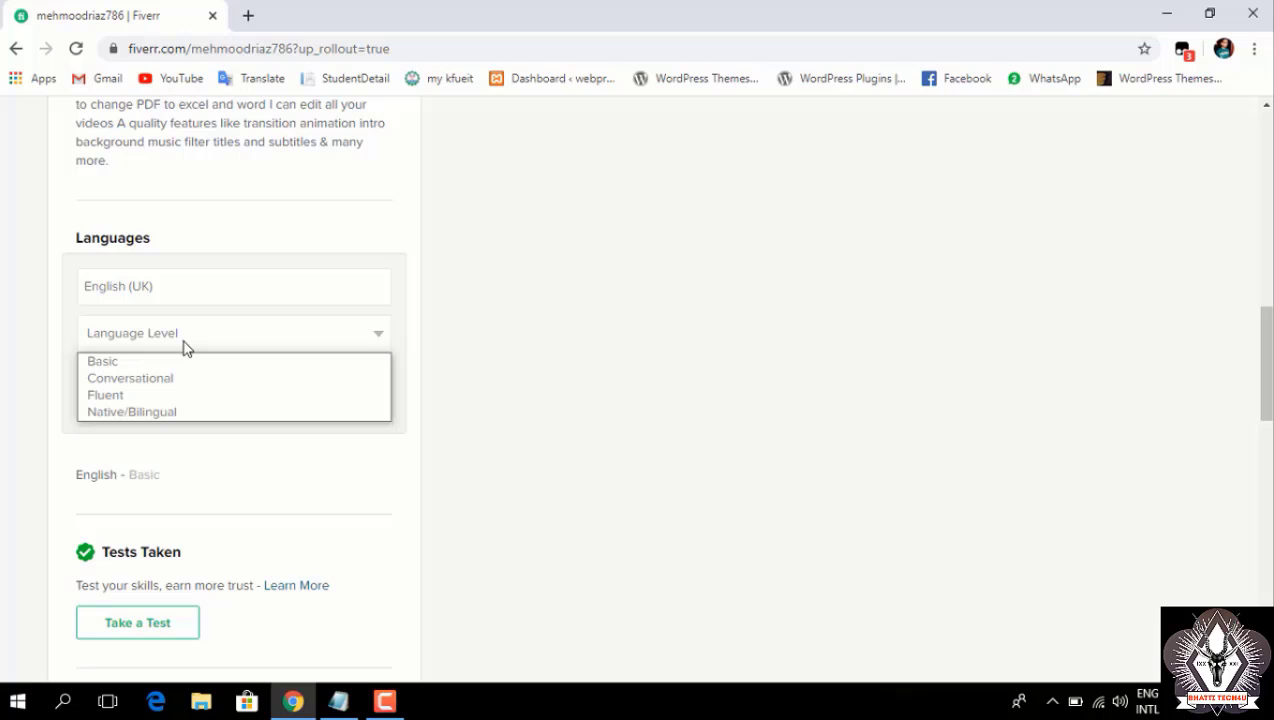
click(171, 398)
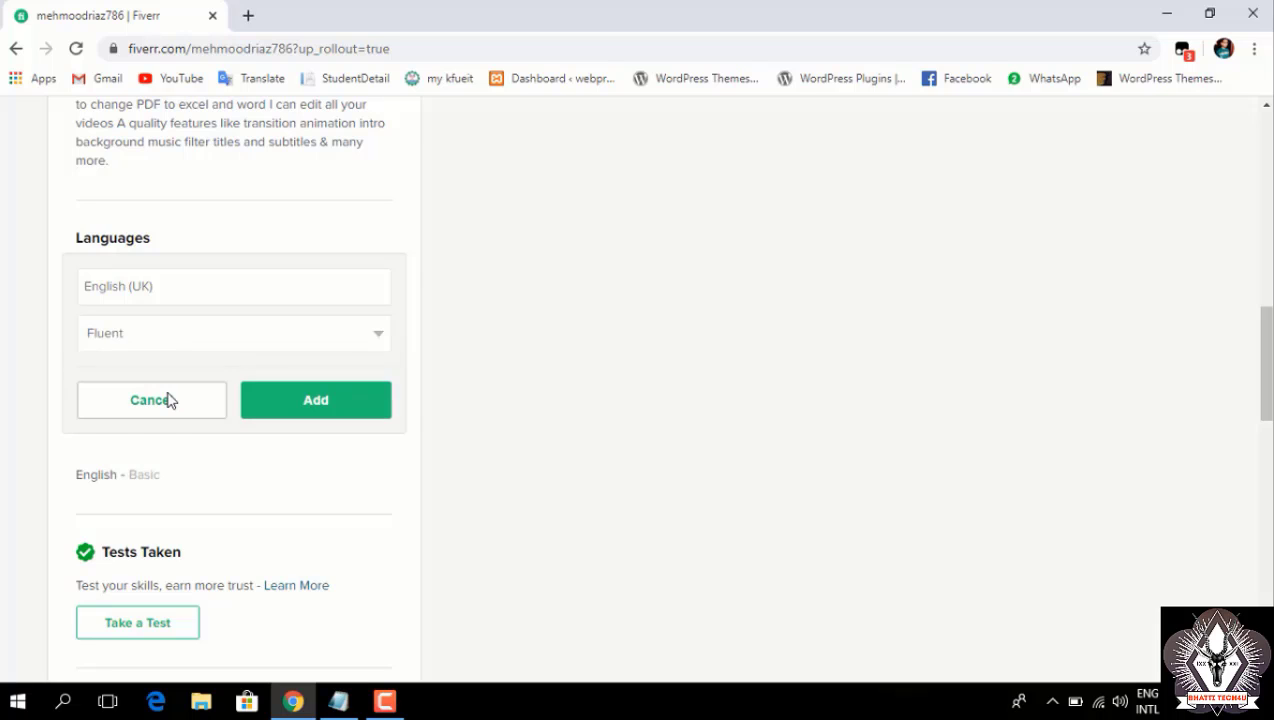
click(293, 403)
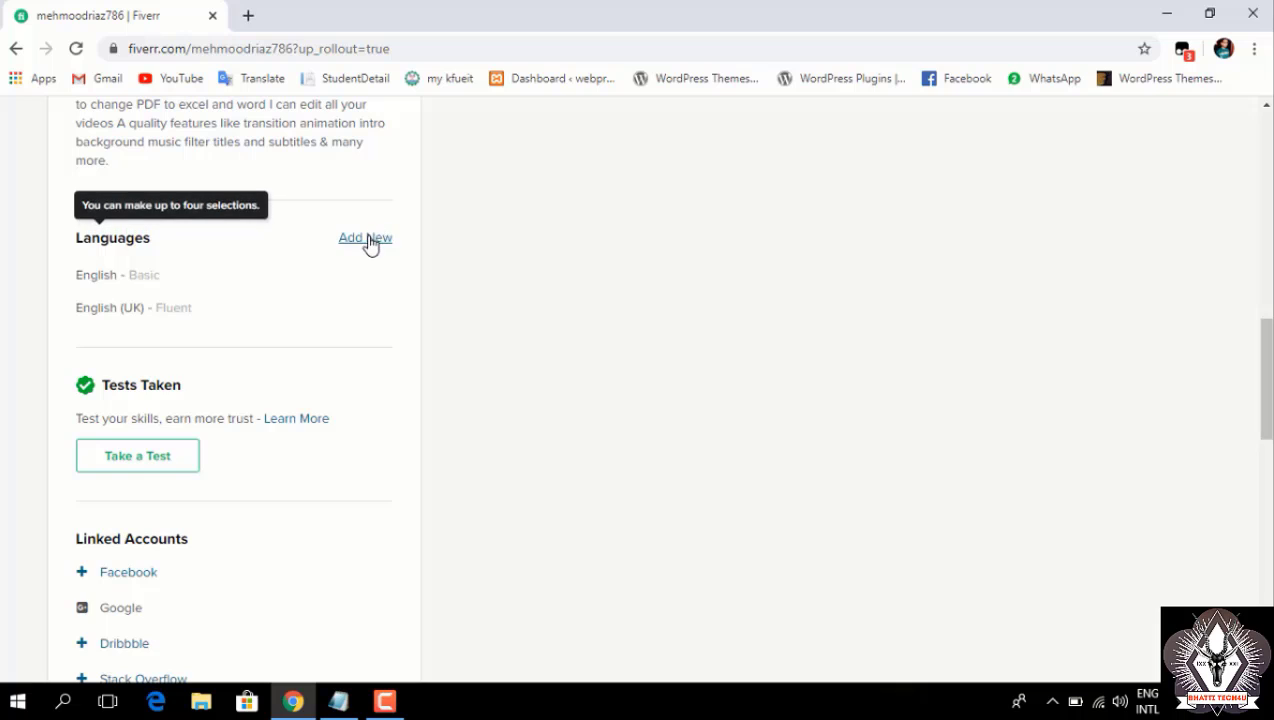
- Add Urdu to the profile's languages with the level Native/Bilingual
click(368, 240)
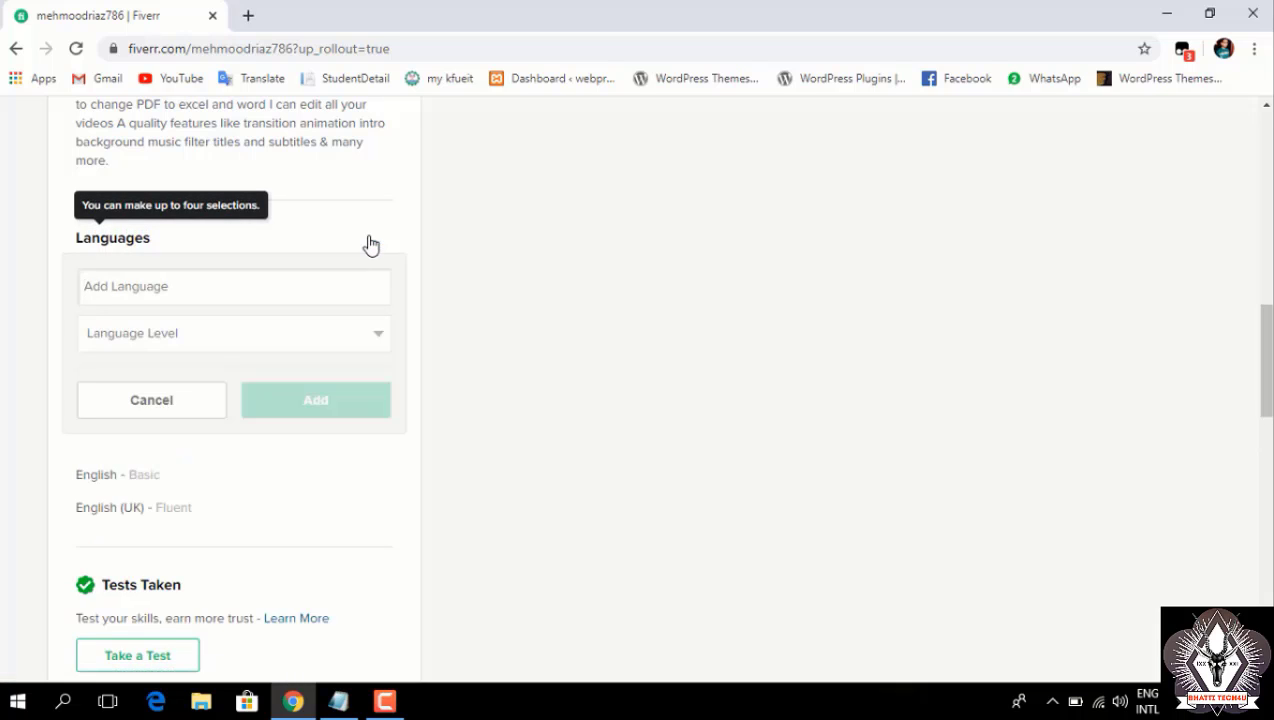
text(Urdu)
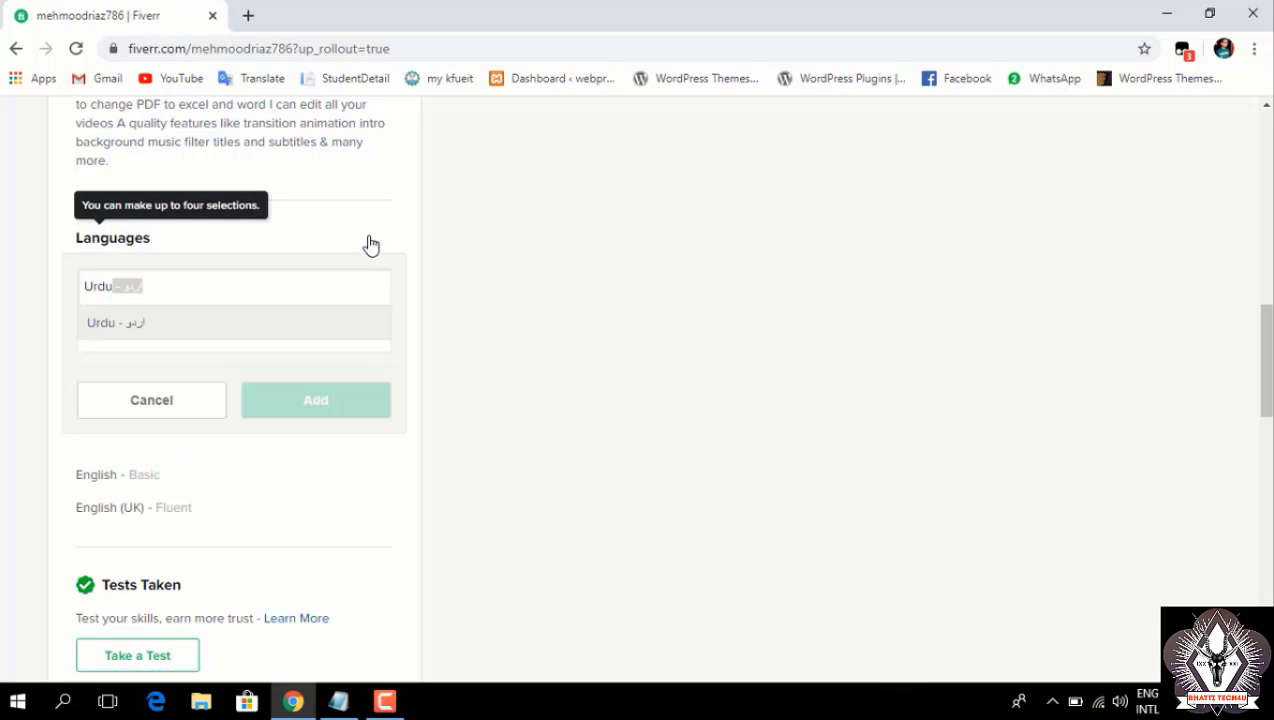
key(Down)
key(Return)
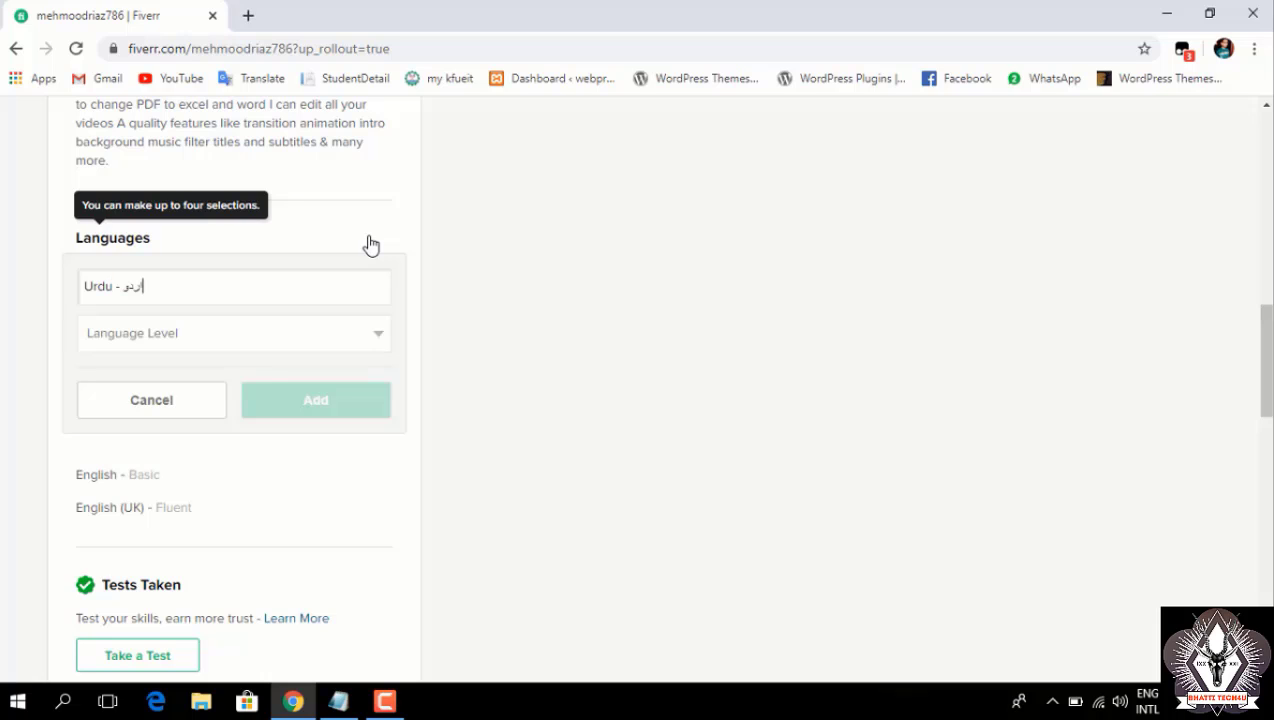
click(324, 346)
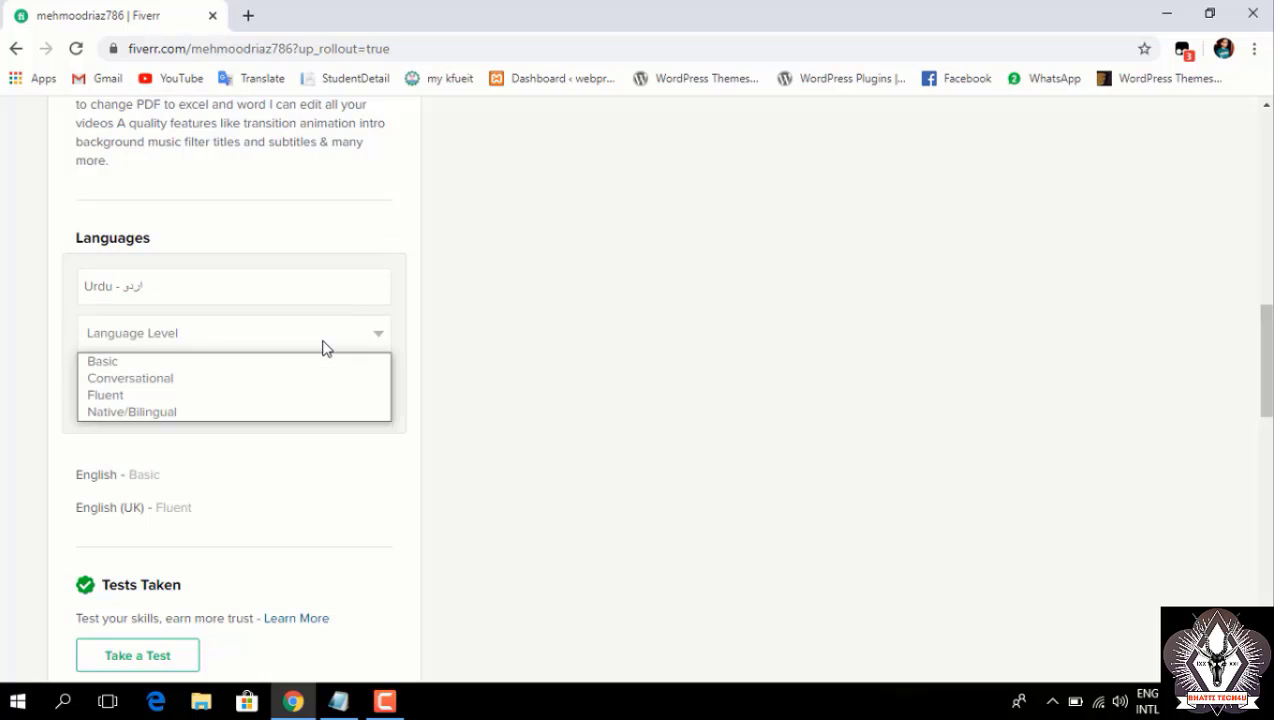
click(280, 413)
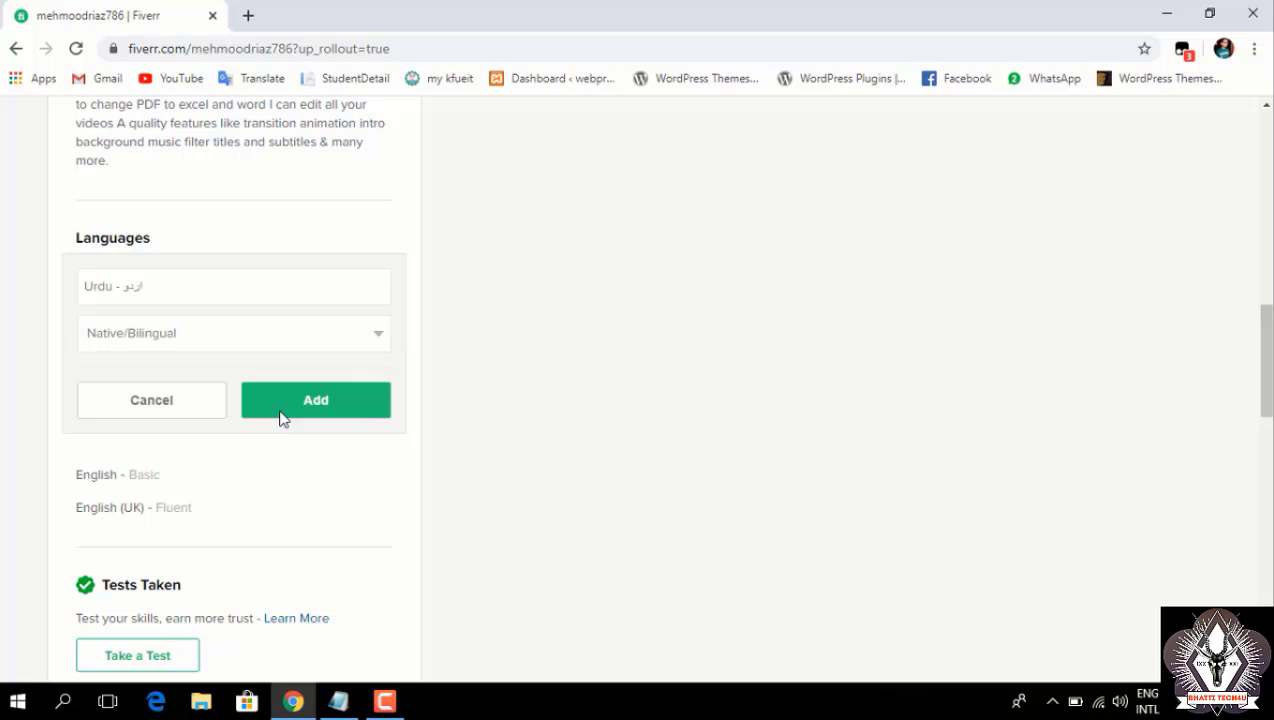
click(301, 401)
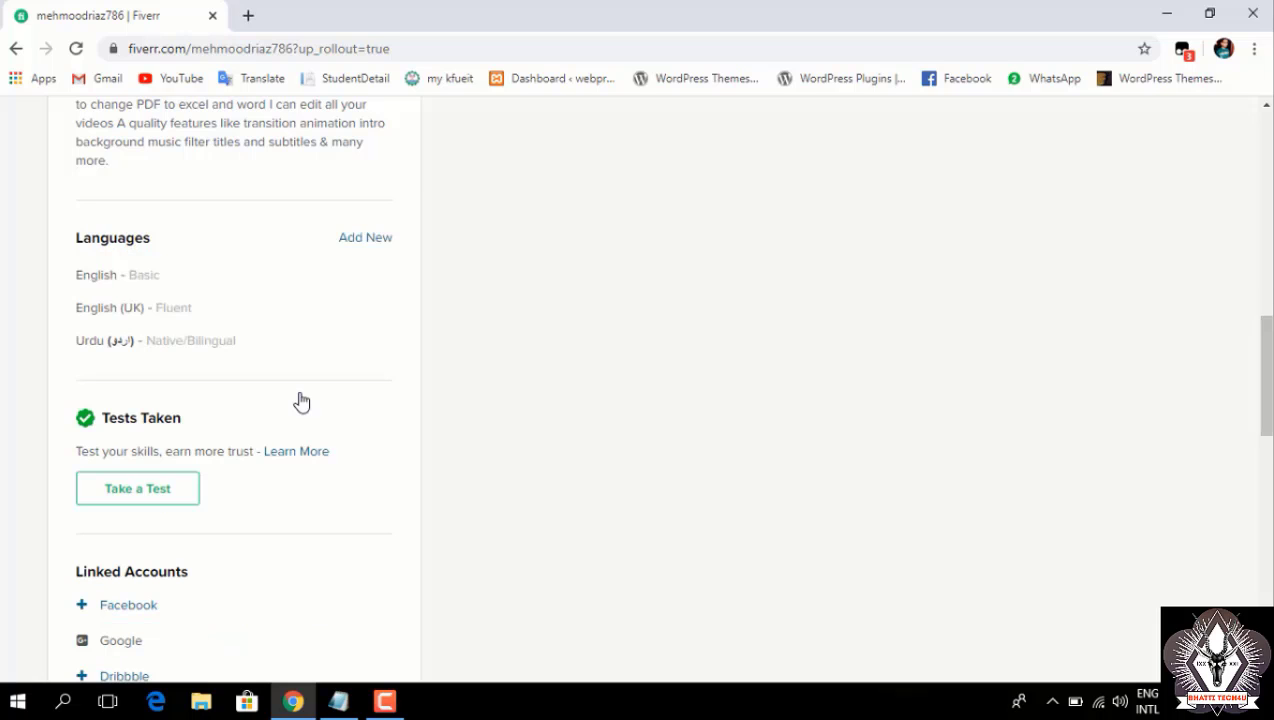
- Try to link a Facebook account and a Twitter account to the seller profile
scroll(301, 401, down, 3)
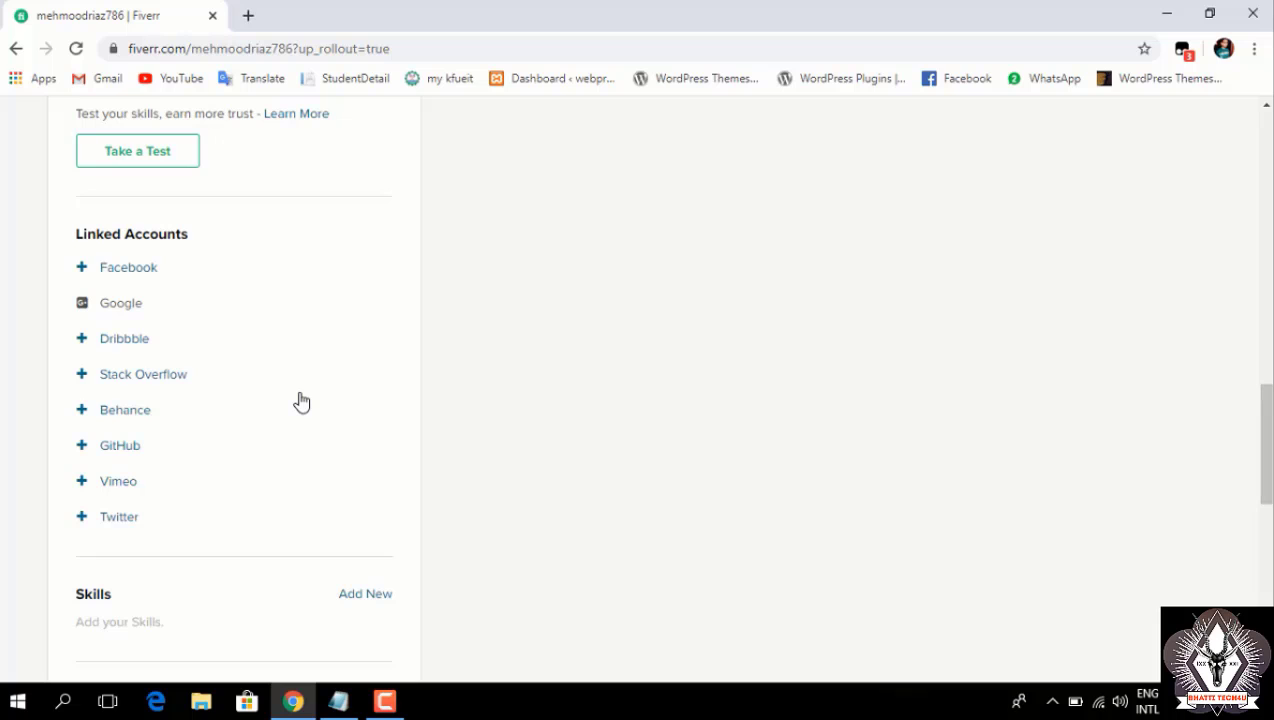
click(114, 279)
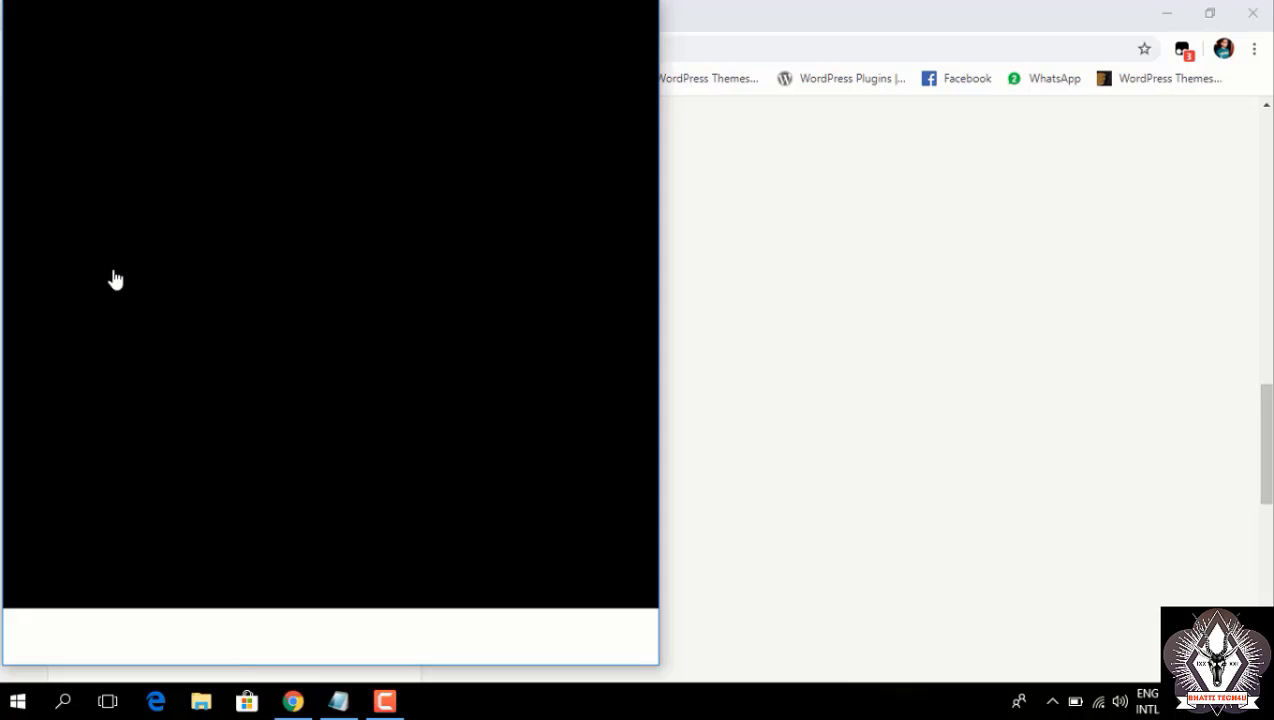
scroll(114, 279, down, 3)
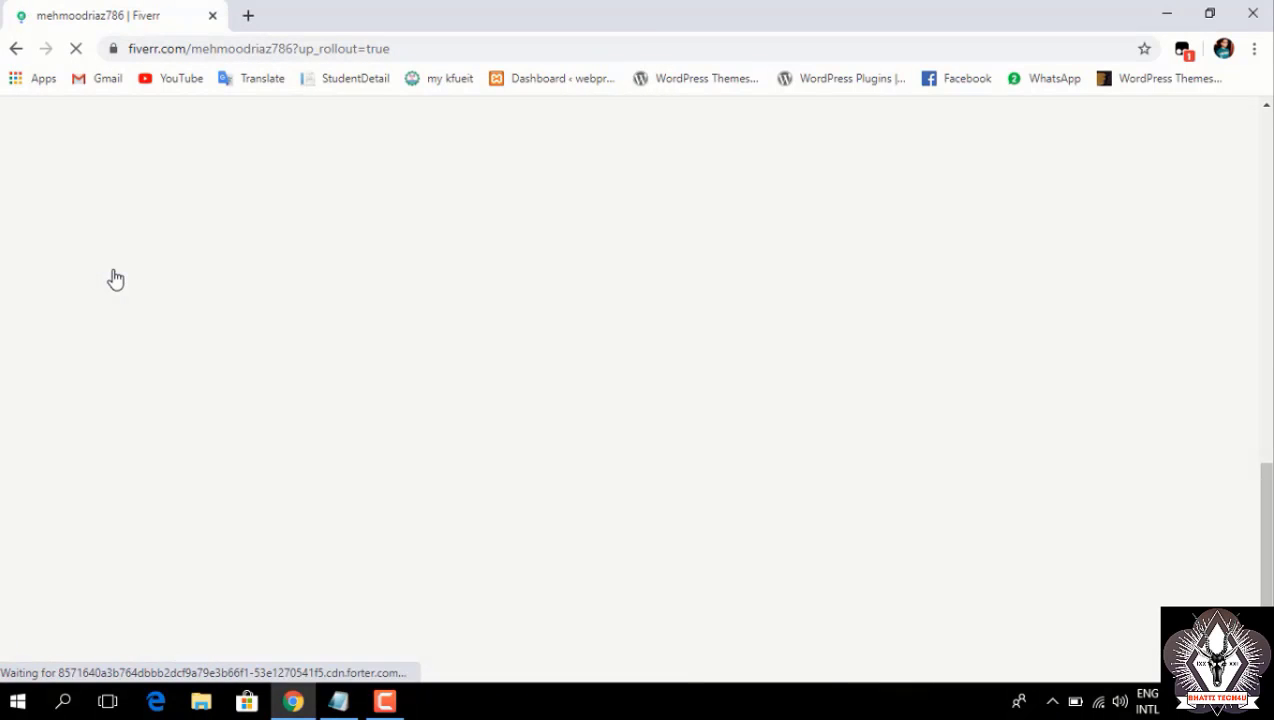
scroll(114, 279, up, 3)
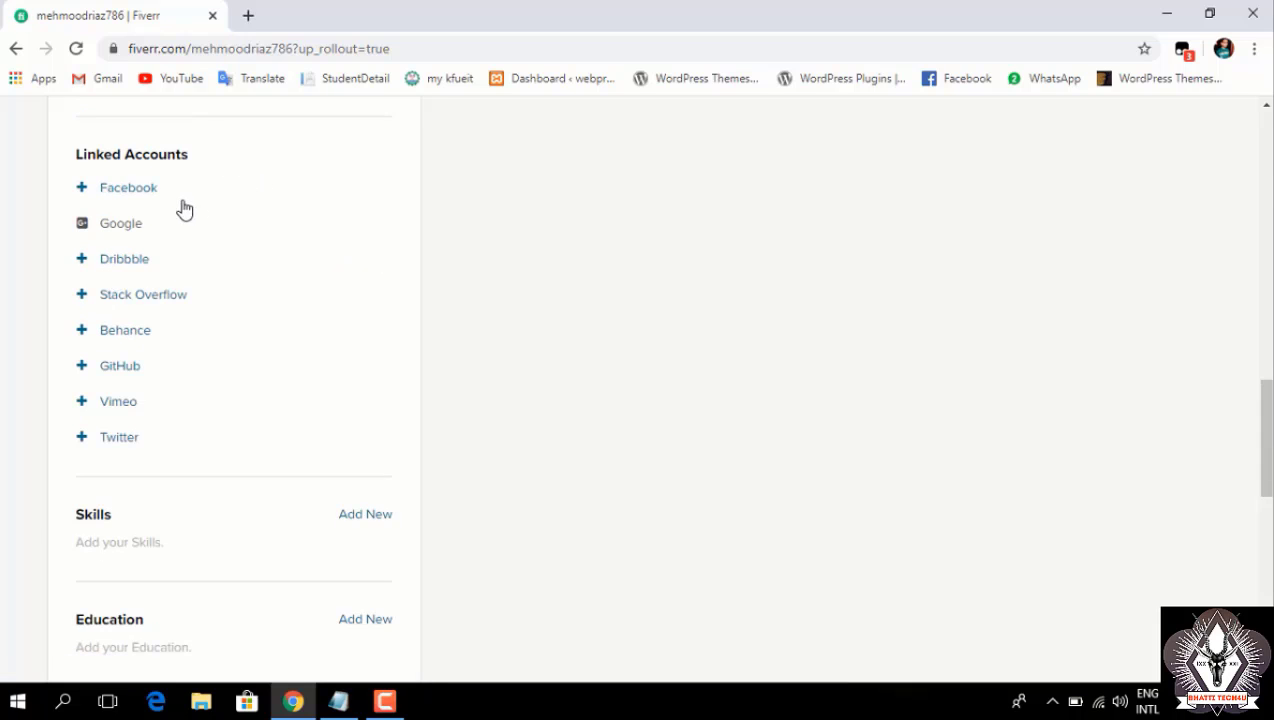
click(118, 440)
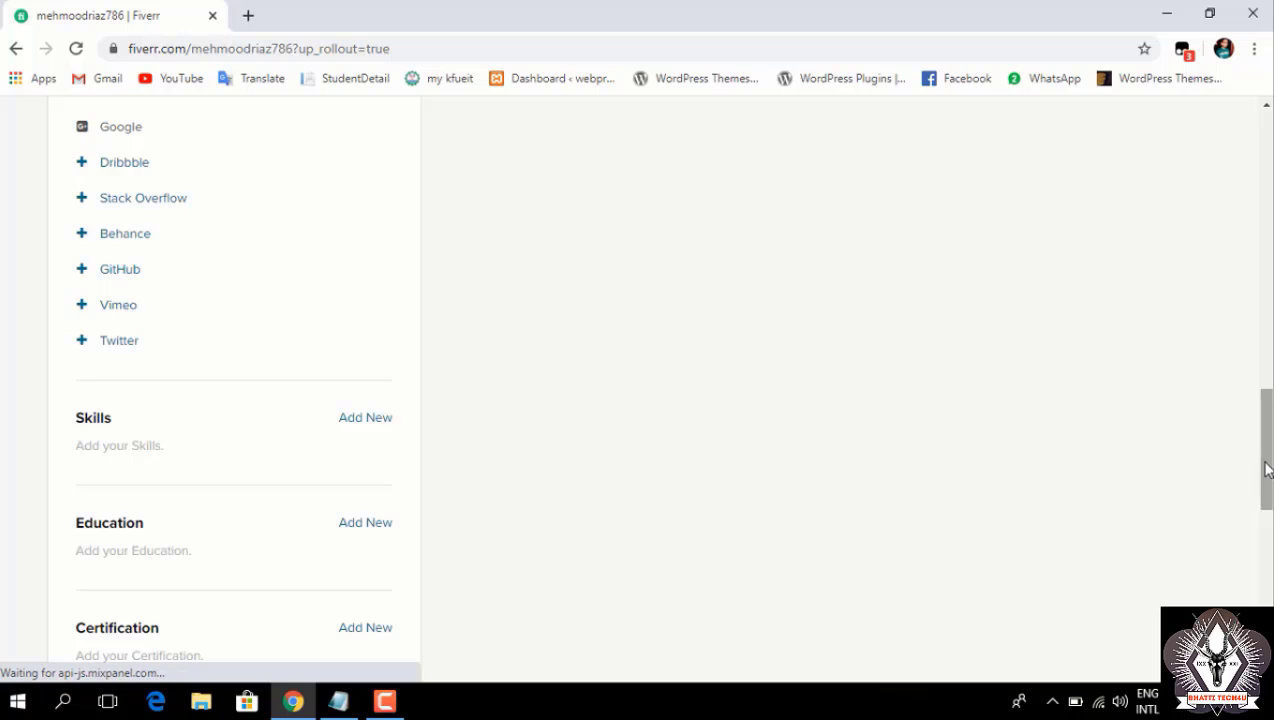
- Add the suggested skill "Wordpresss" to the profile's skills with the experience level Intermediate
drag(1267, 470, 1267, 507)
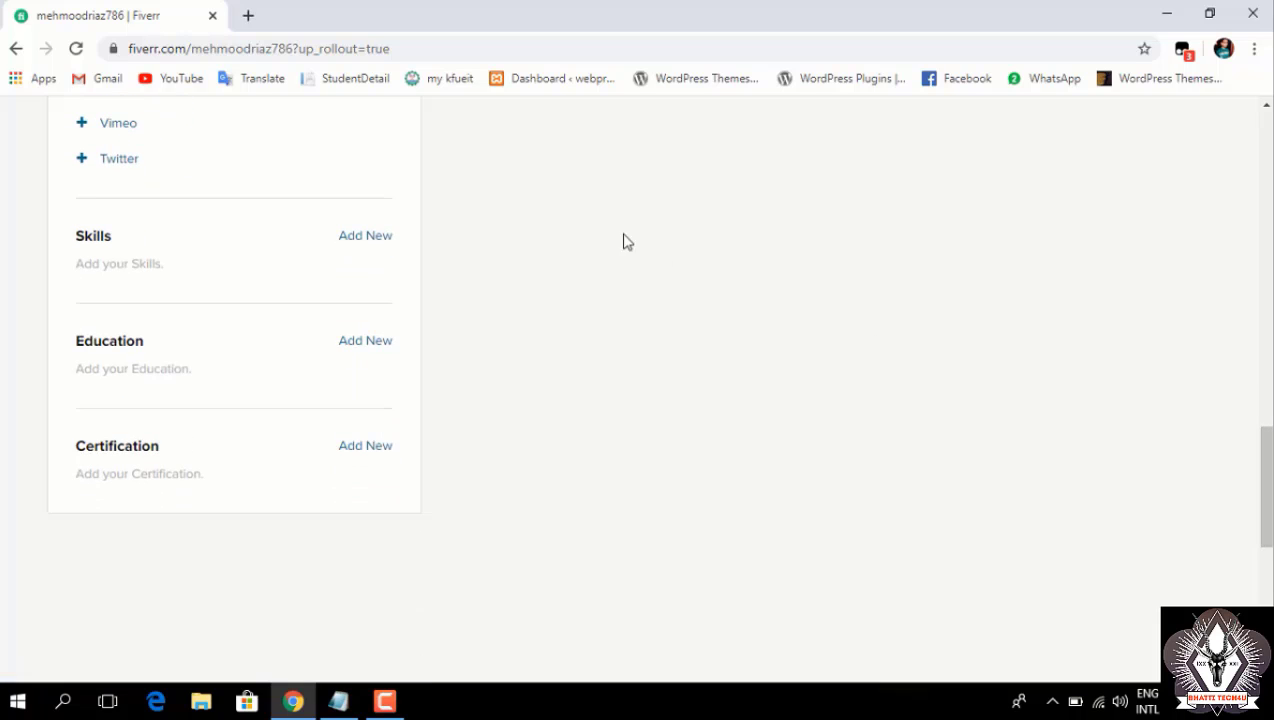
click(349, 238)
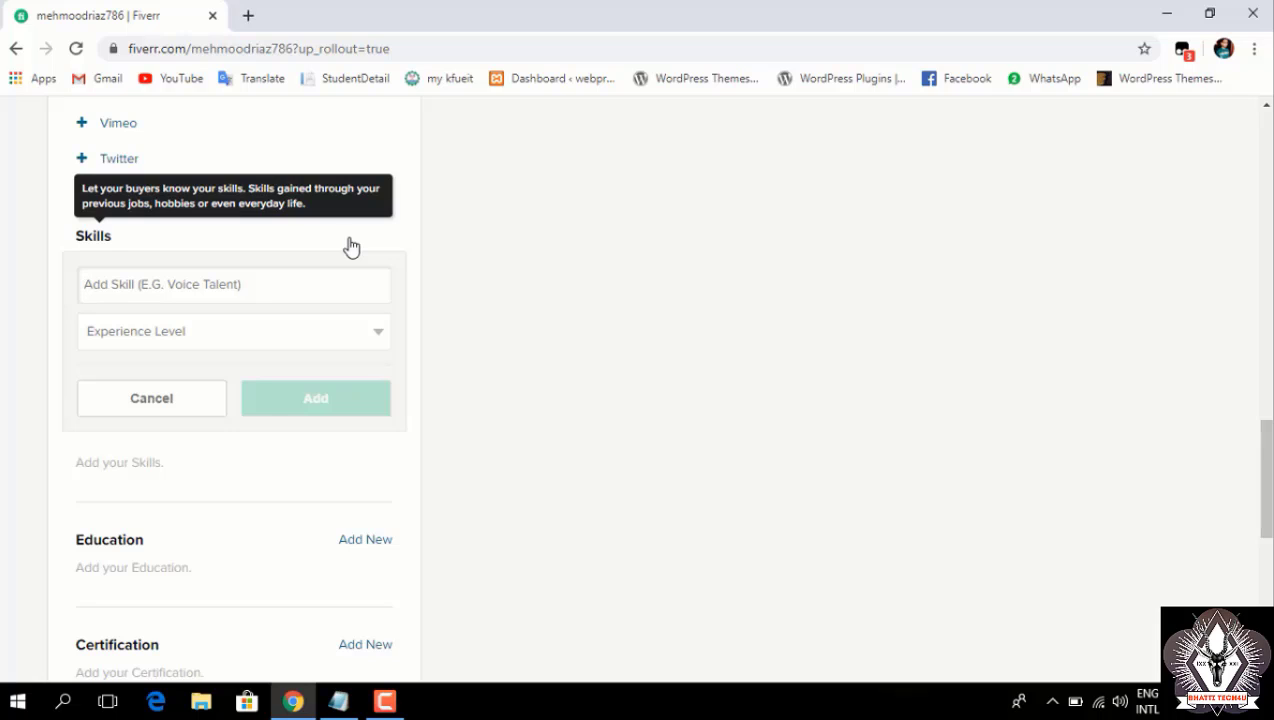
text(Word)
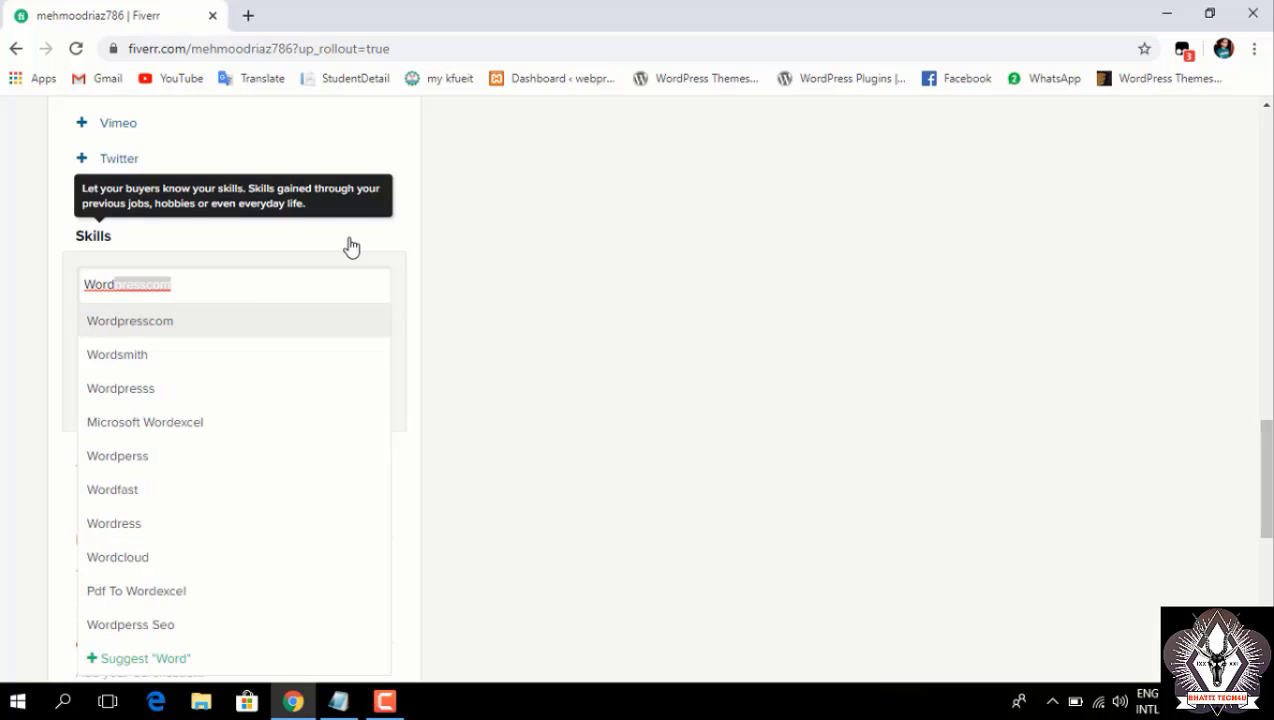
key(Down)
key(Down)
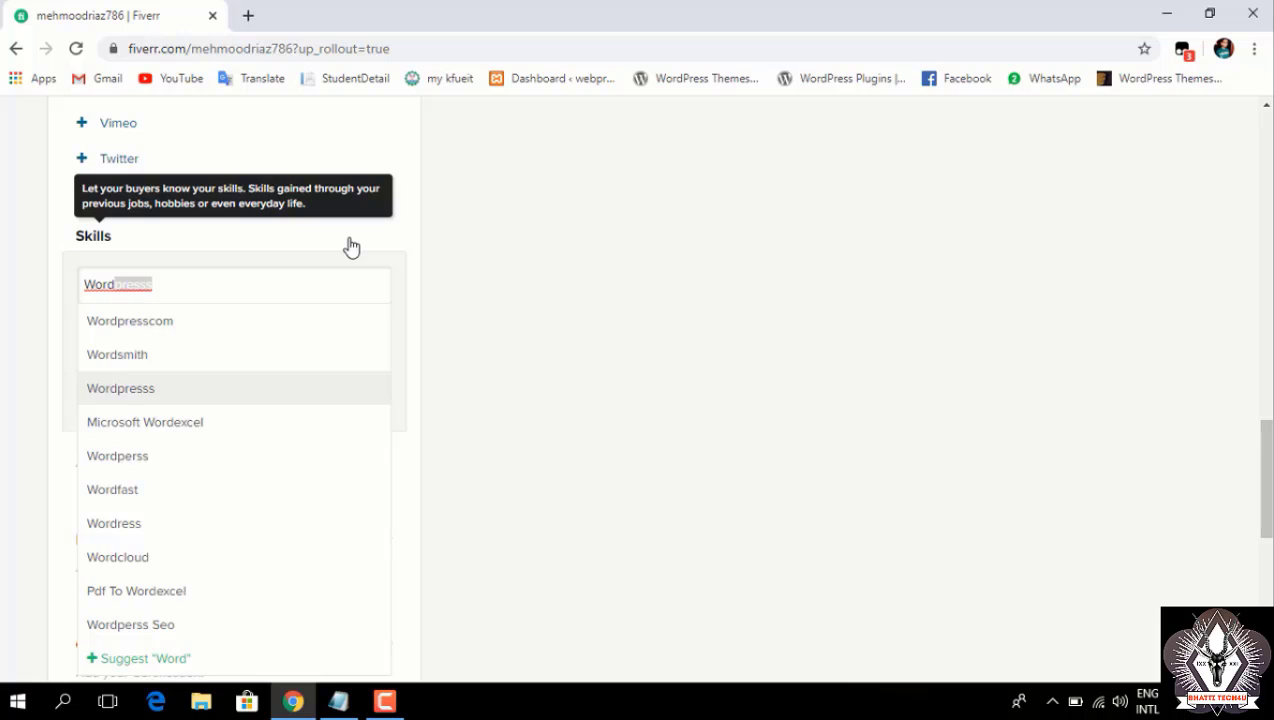
key(Return)
click(316, 343)
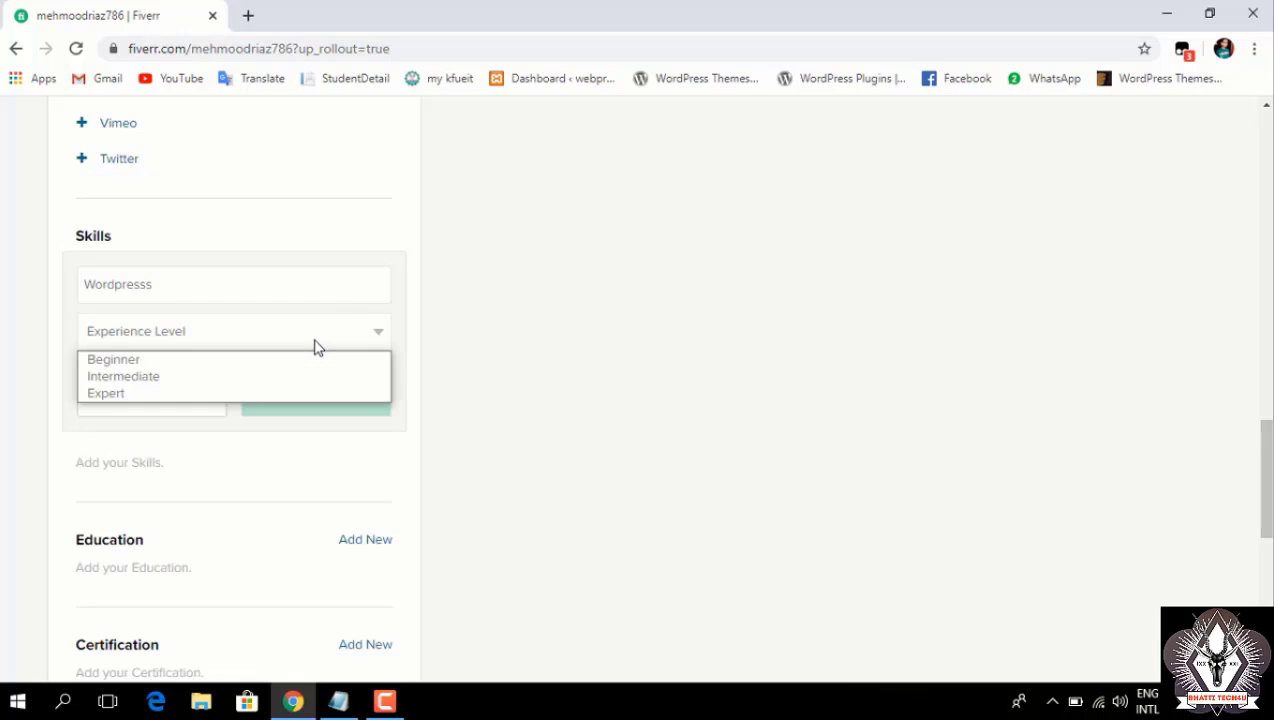
click(280, 376)
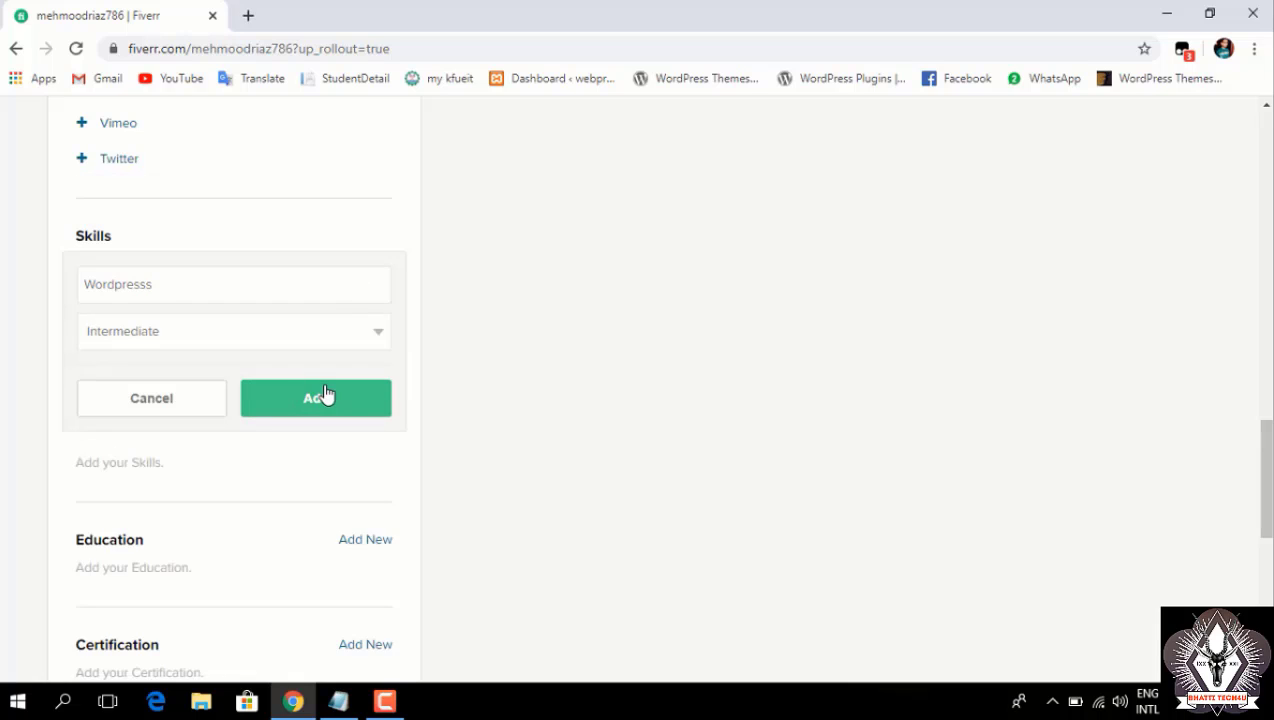
click(325, 397)
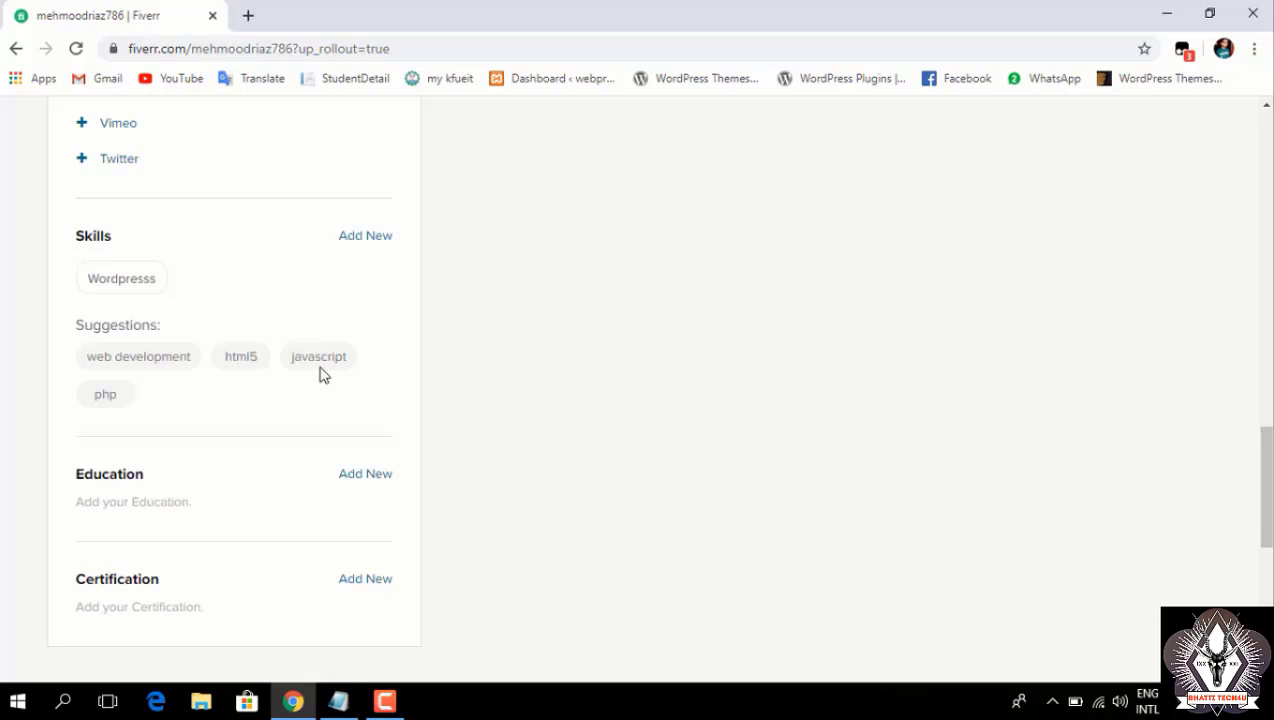
- Add the skill "Seoexpert" from the SEO suggestions to the profile's skills with the experience level Intermediate
click(368, 236)
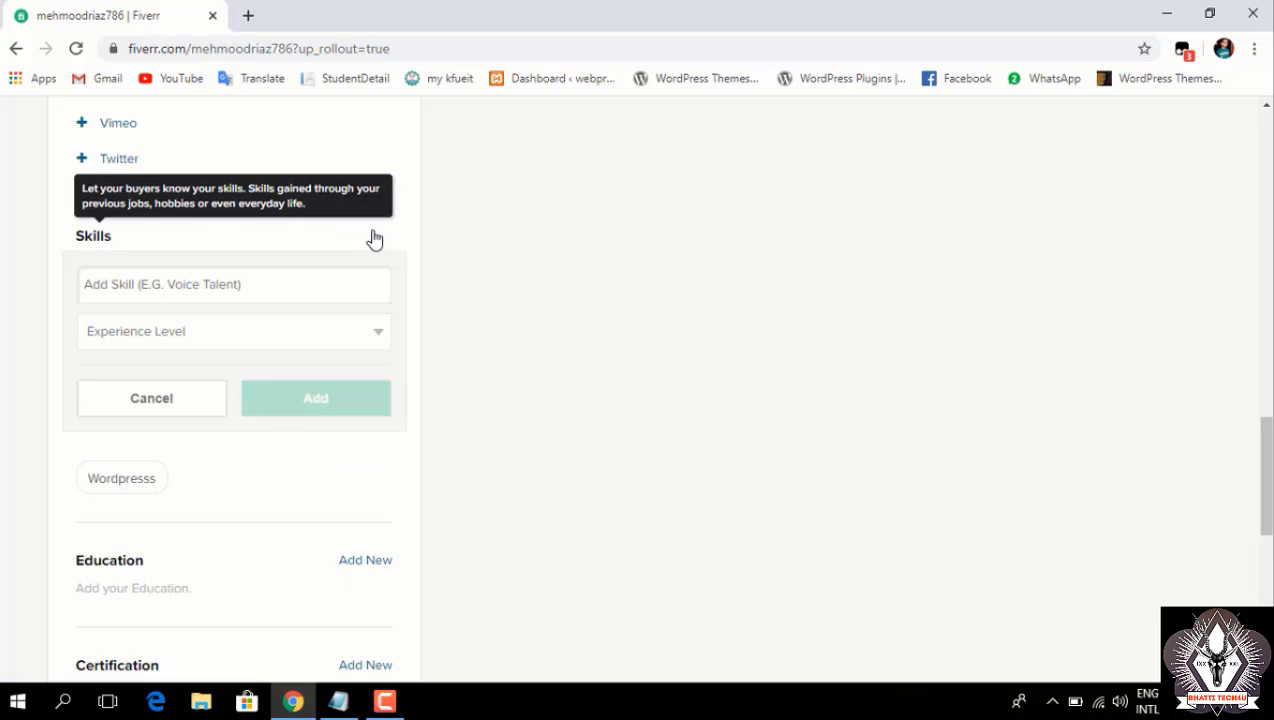
text(SEO)
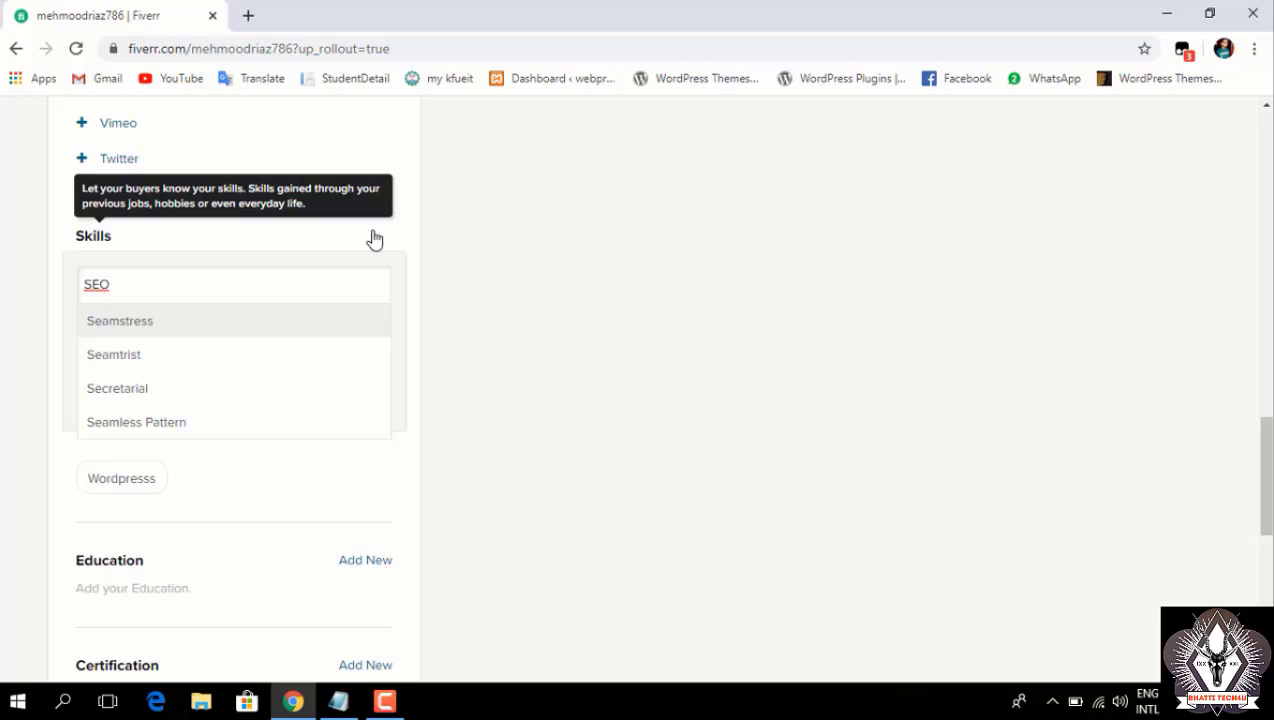
key(BackSpace)
key(BackSpace)
text(e)
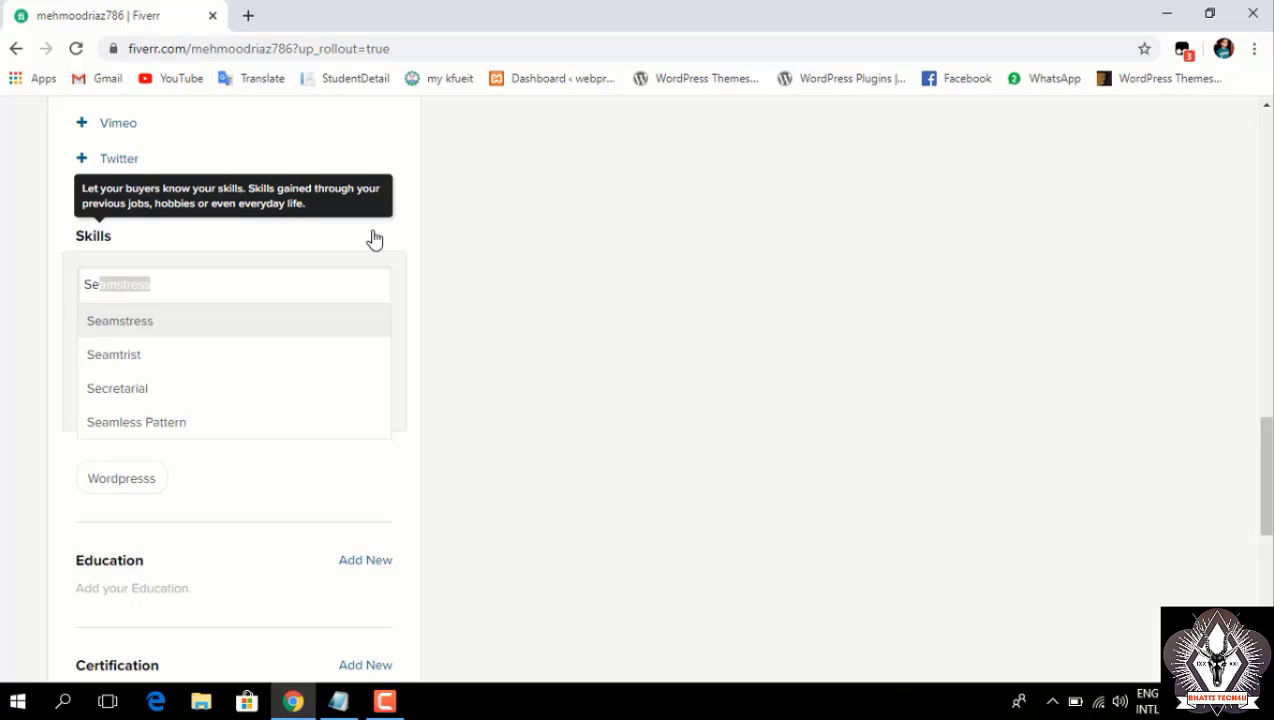
key(BackSpace)
key(BackSpace)
key(BackSpace)
key(BackSpace)
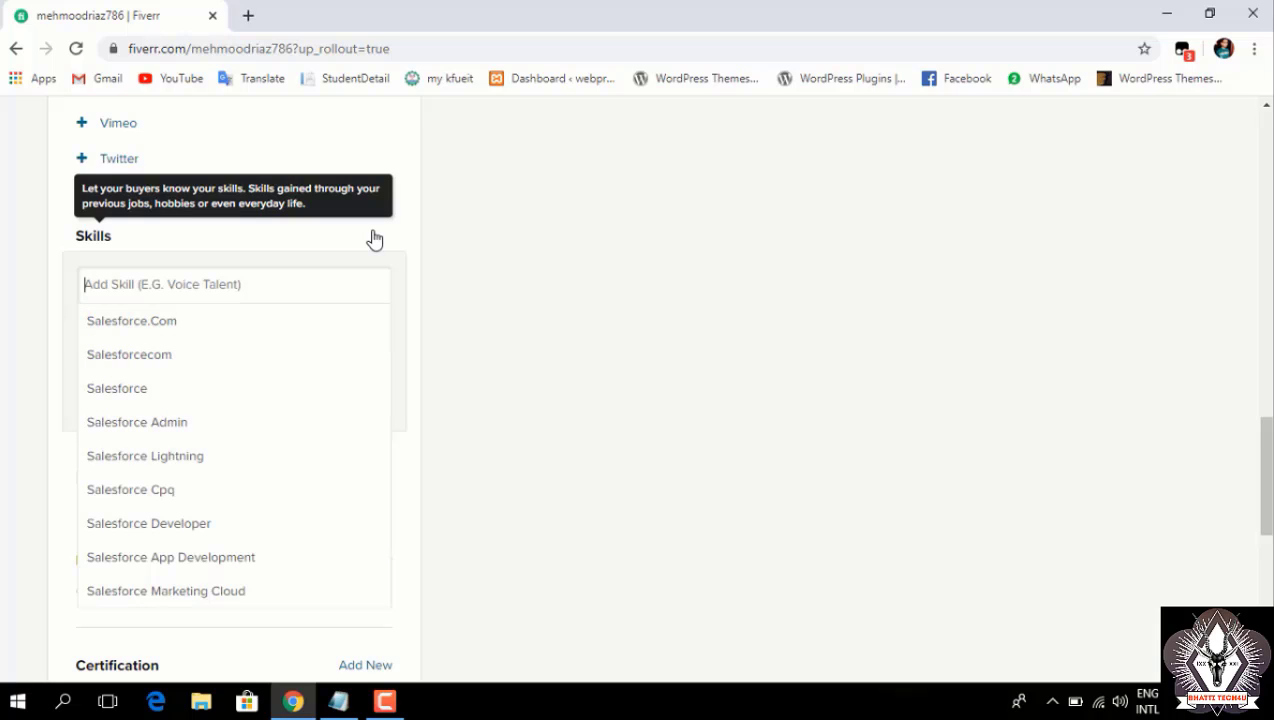
text(Seo)
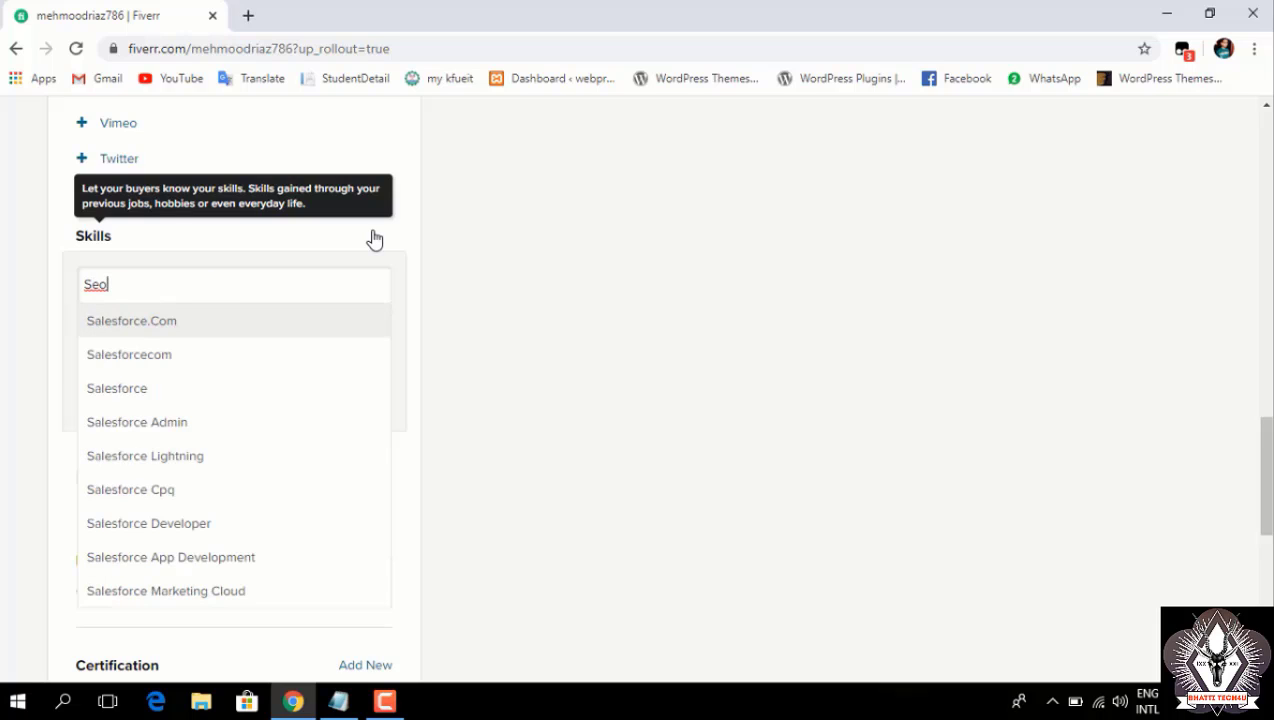
key(BackSpace)
key(BackSpace)
key(BackSpace)
key(BackSpace)
text(Seo)
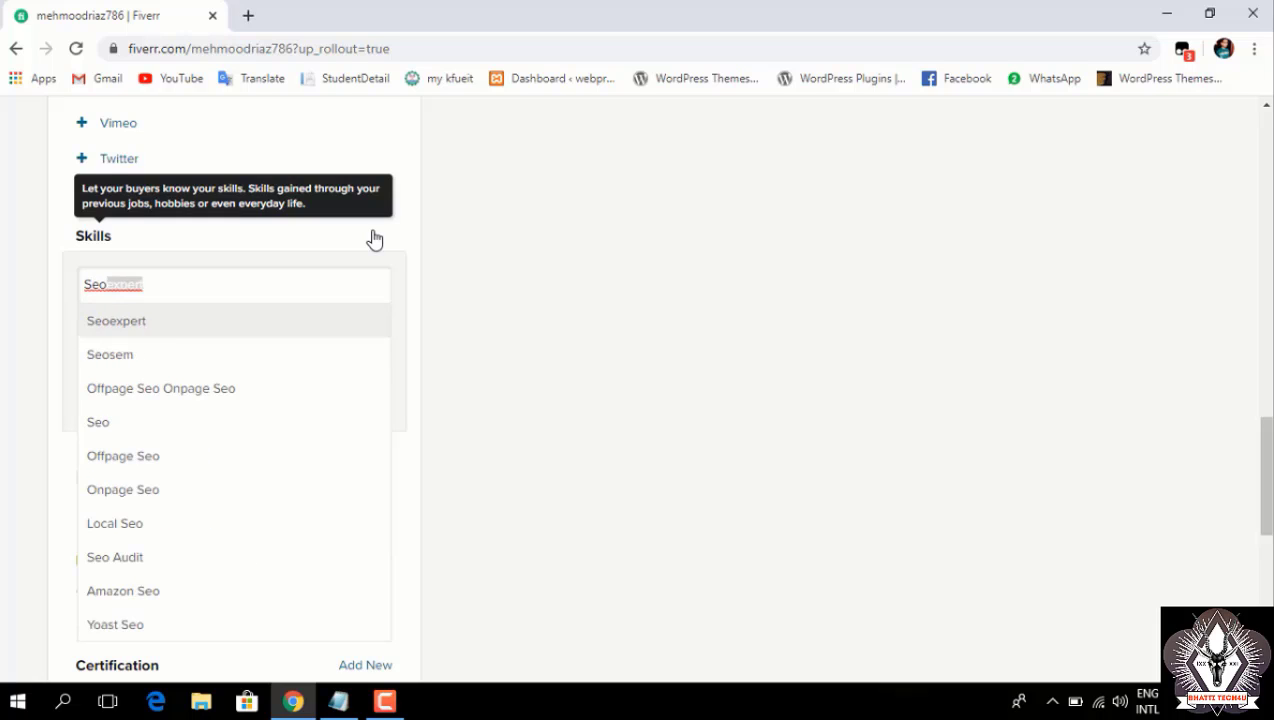
key(BackSpace)
key(BackSpace)
key(BackSpace)
text(EO)
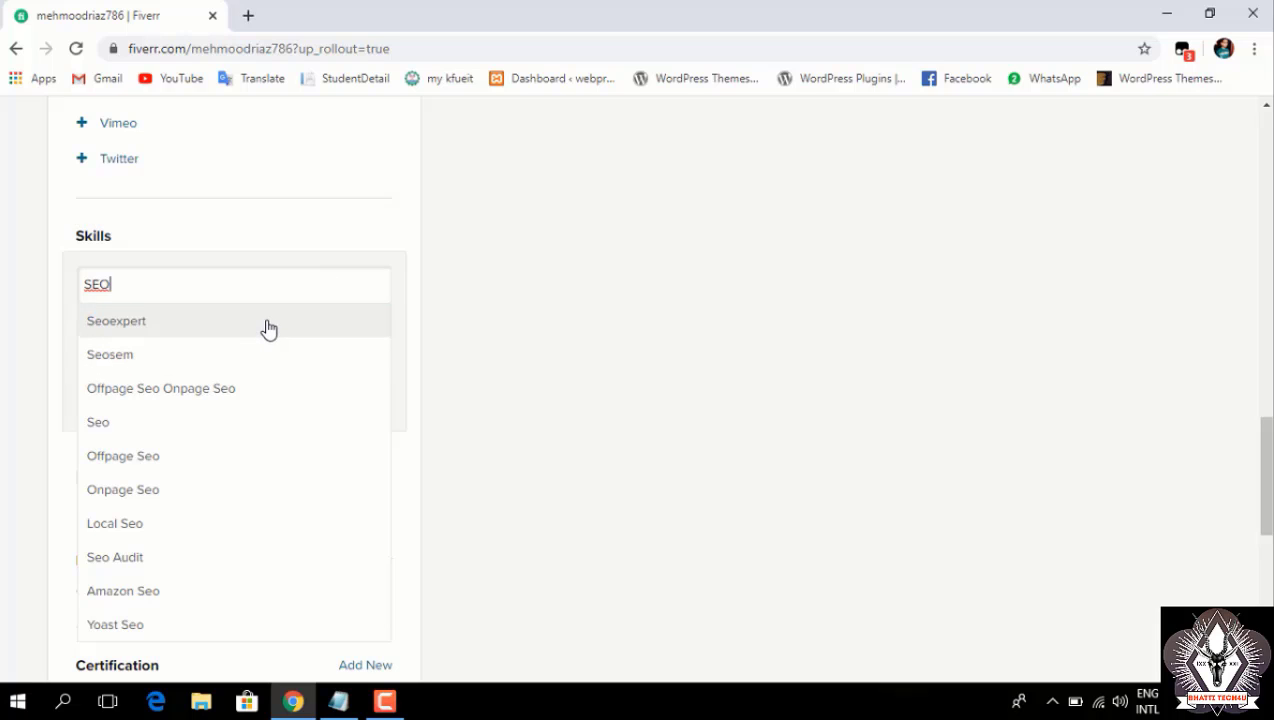
click(268, 325)
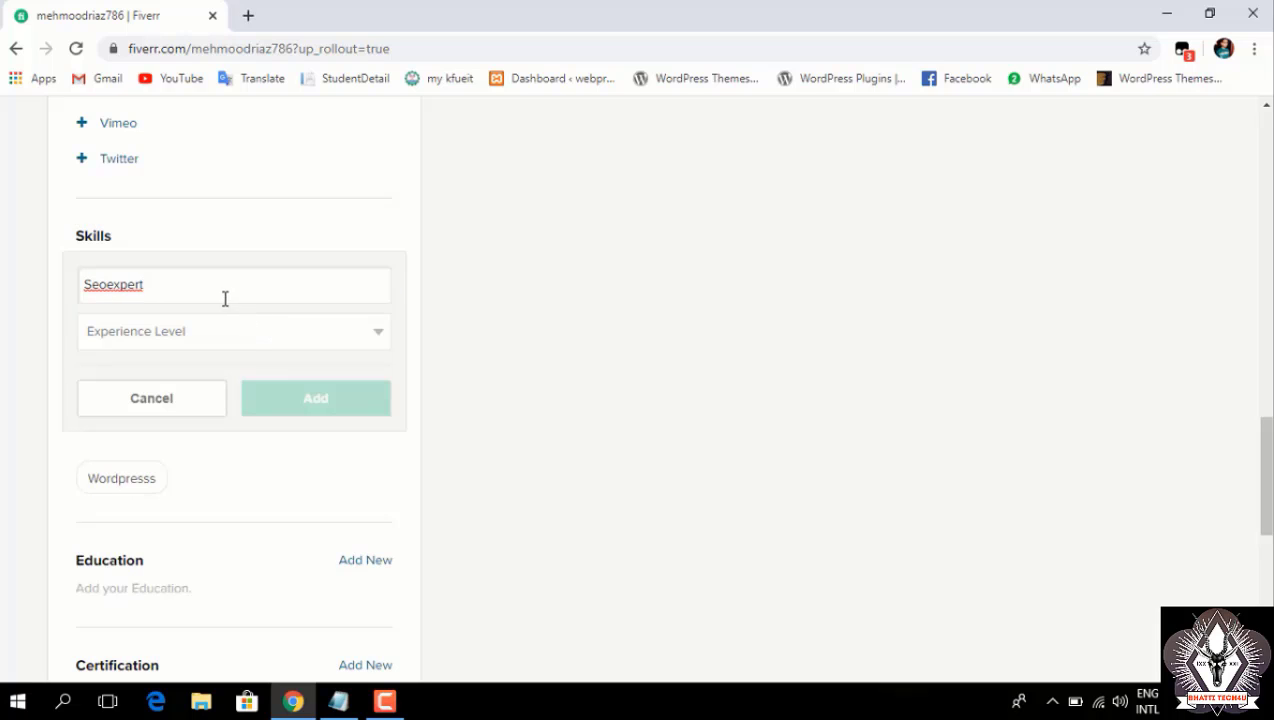
click(256, 337)
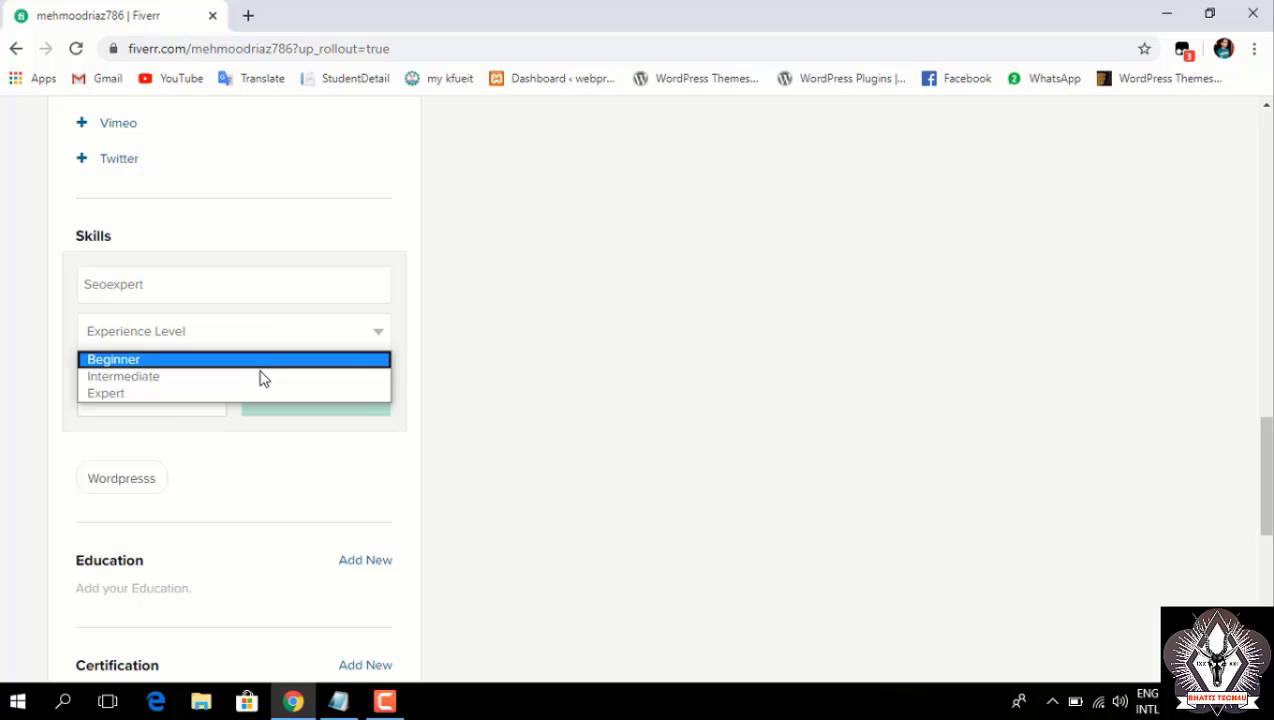
click(260, 376)
click(289, 400)
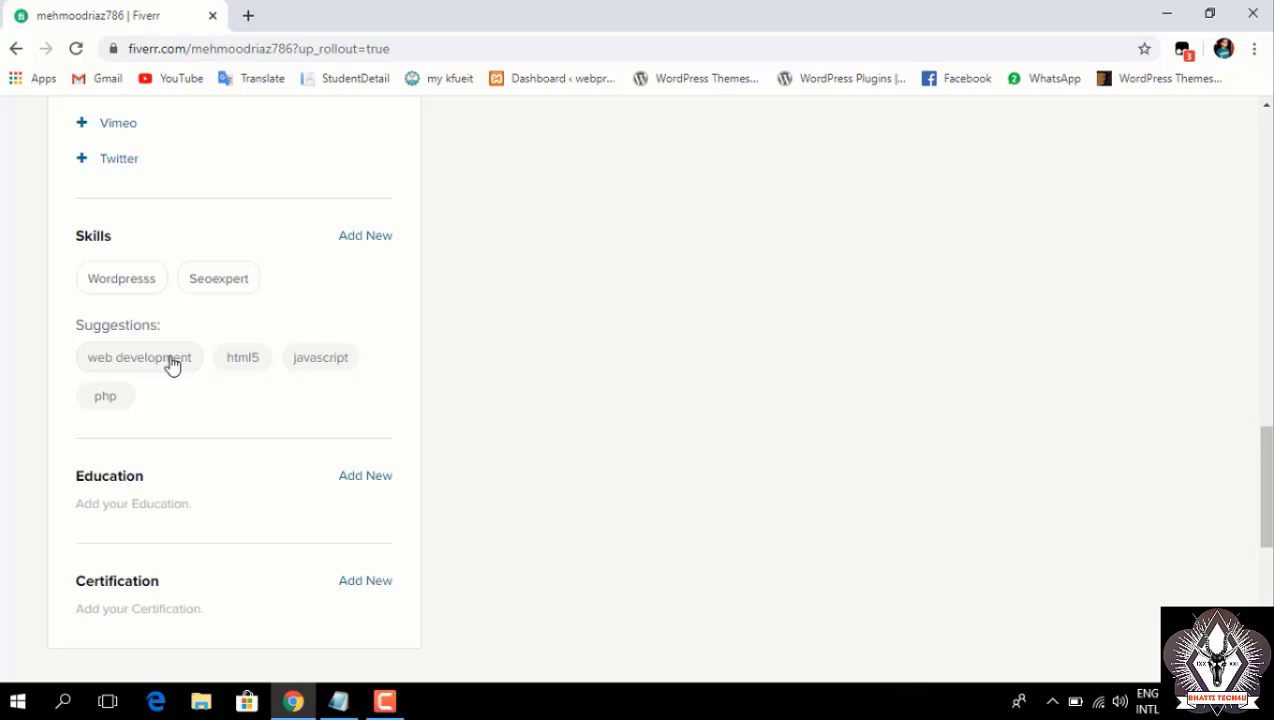
- Add the suggested skill "Html5" to the profile's skills with the experience level Expert
click(237, 364)
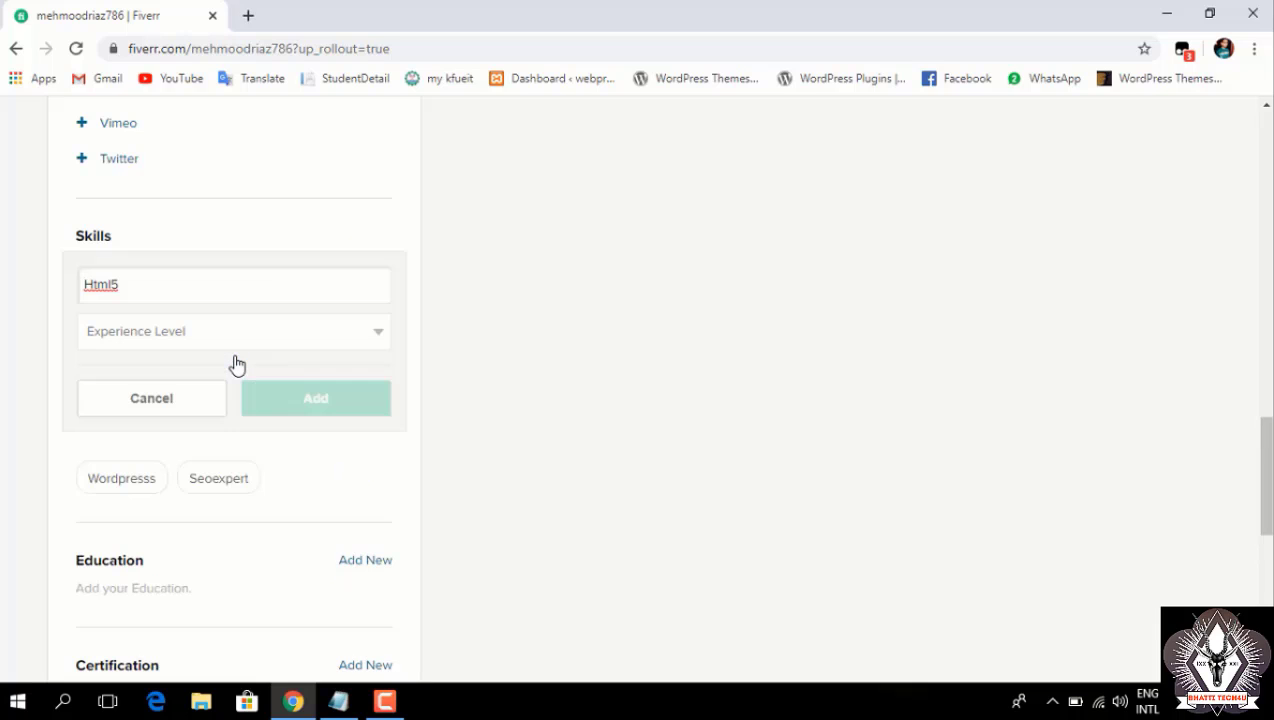
click(253, 342)
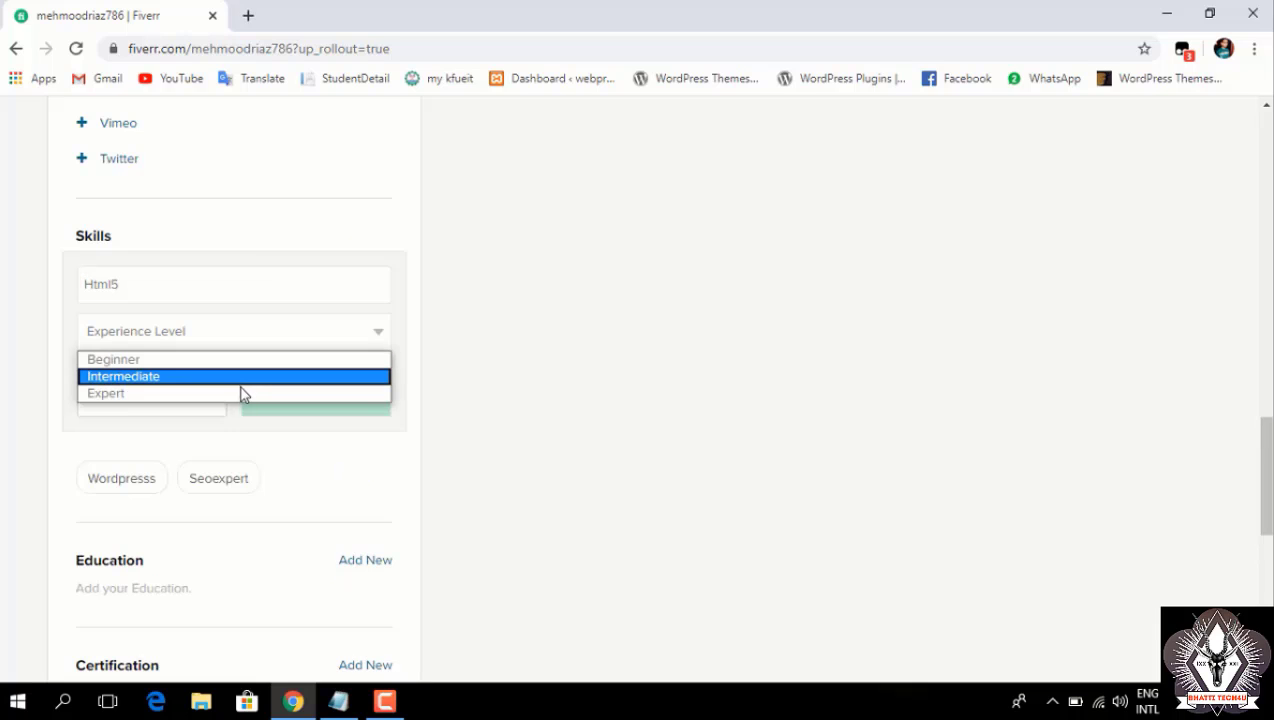
click(240, 394)
click(278, 412)
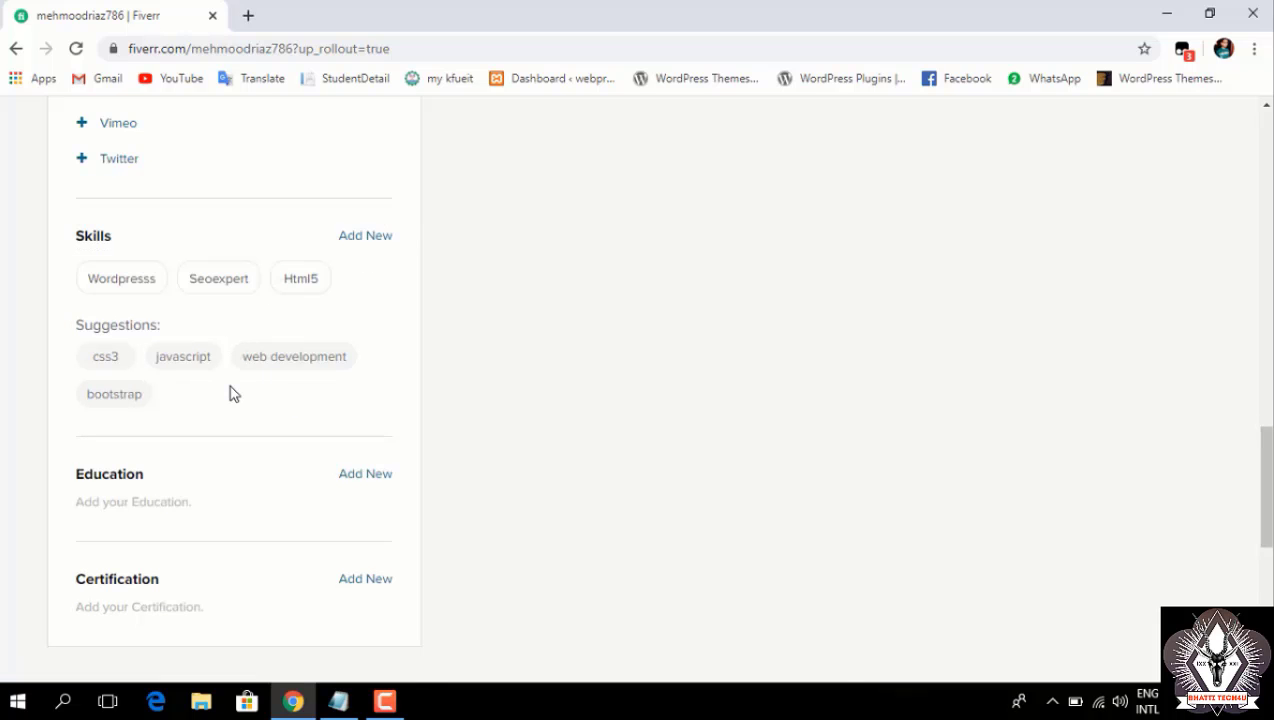
- Add the suggested skill "Css3" to the profile's skills with the experience level Expert
click(117, 362)
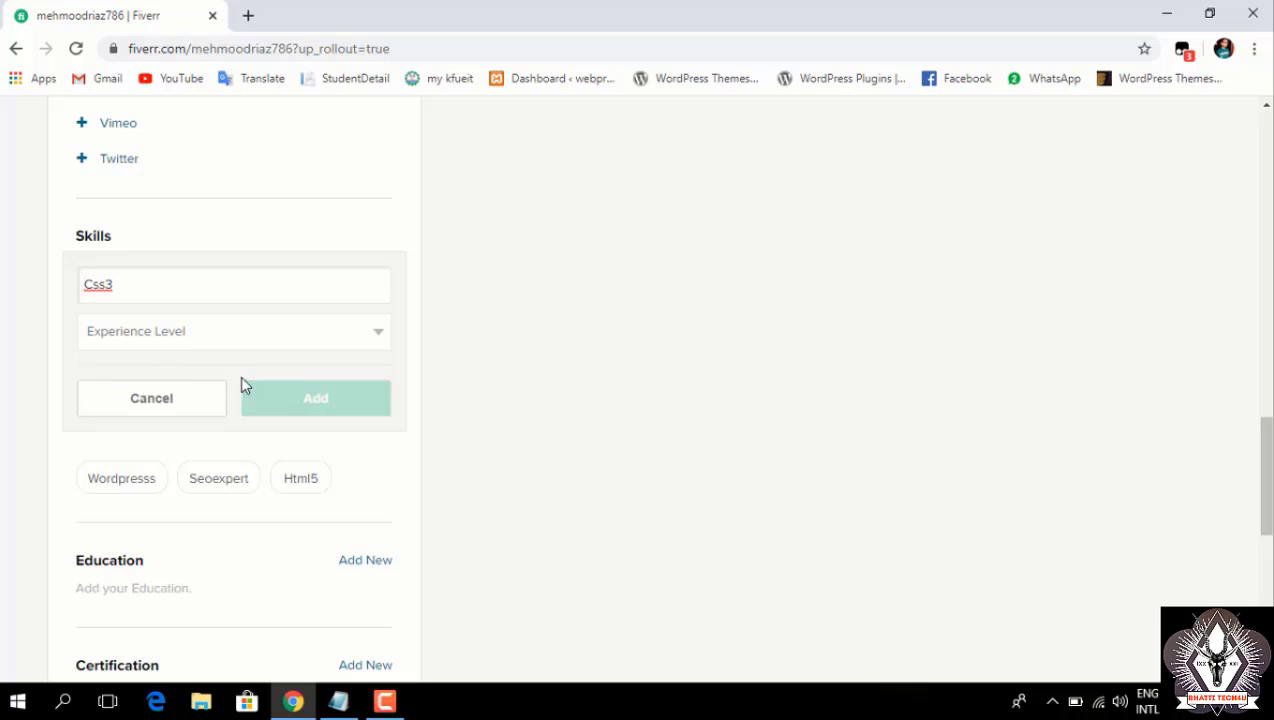
click(239, 342)
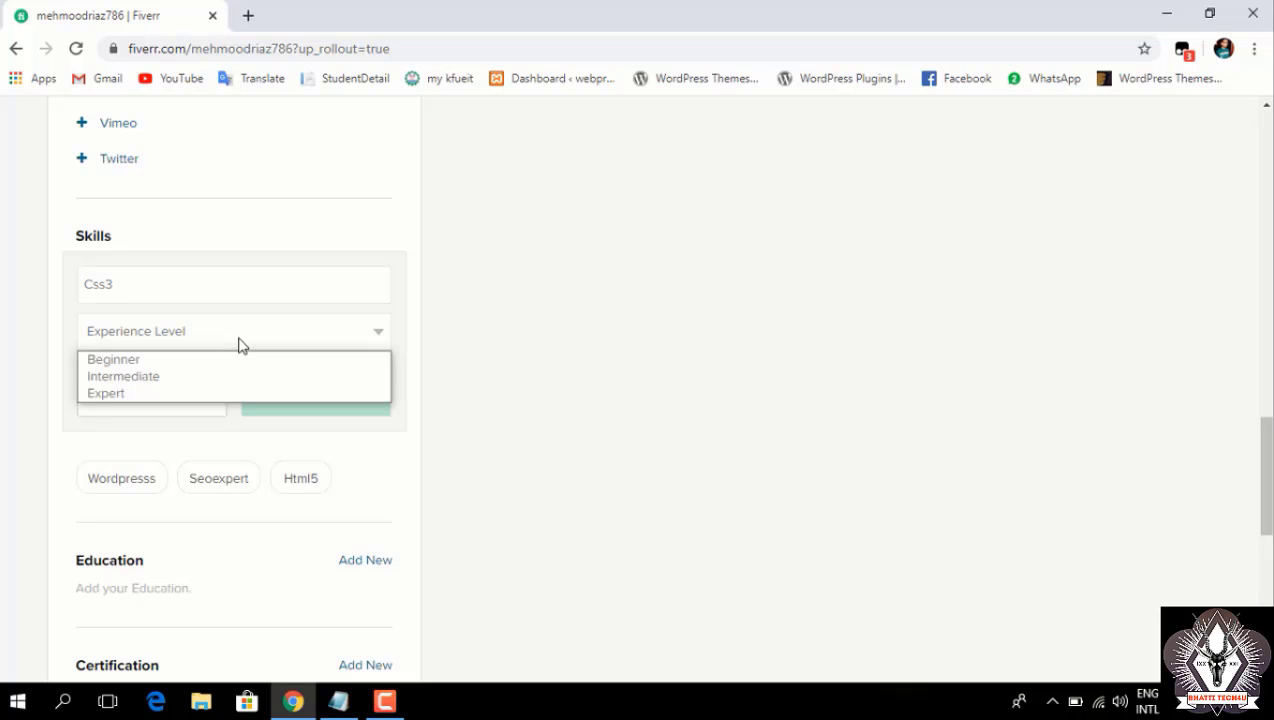
click(231, 393)
click(279, 410)
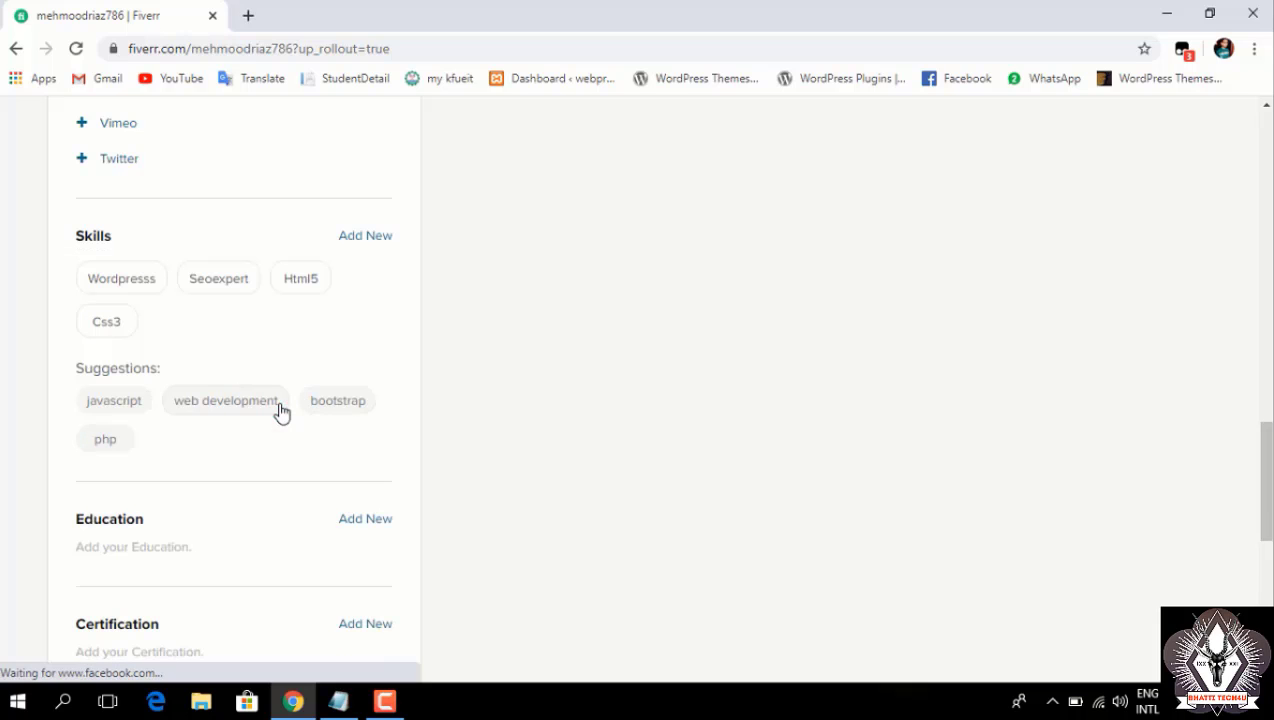
- Add the suggested skill "Javascript" to the profile's skills with the experience level Expert
click(127, 410)
click(181, 340)
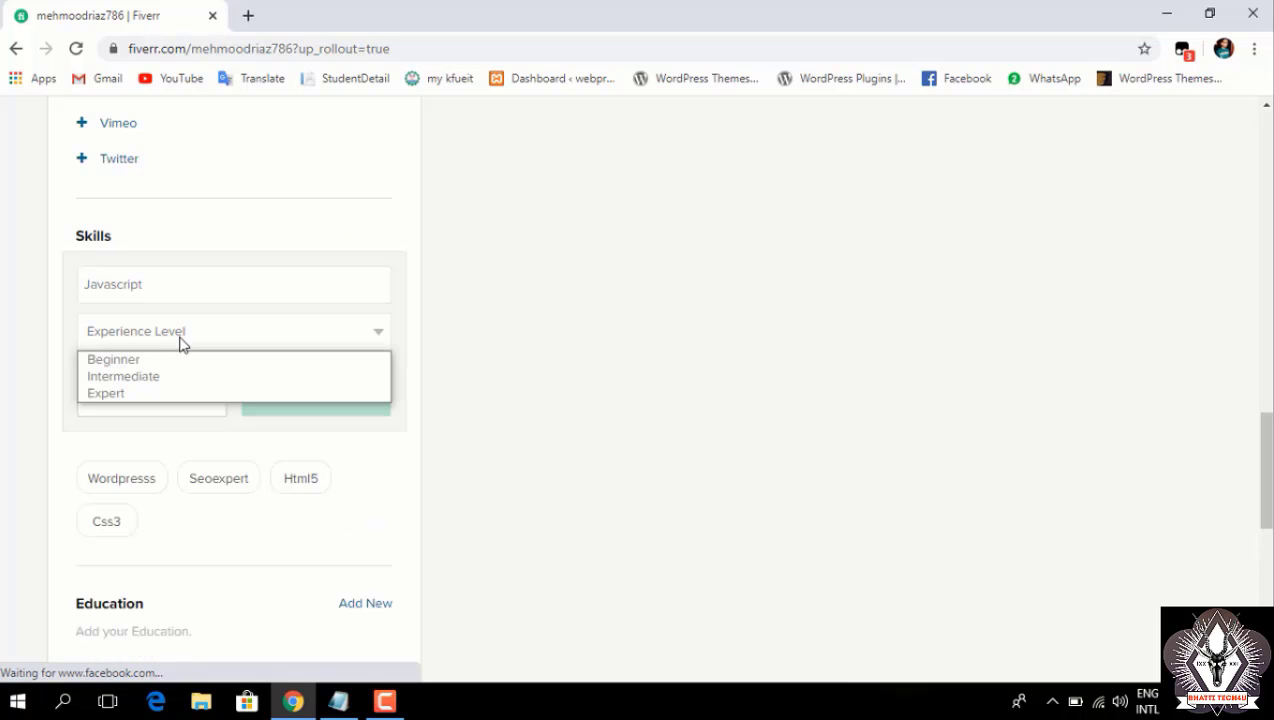
click(185, 393)
click(283, 401)
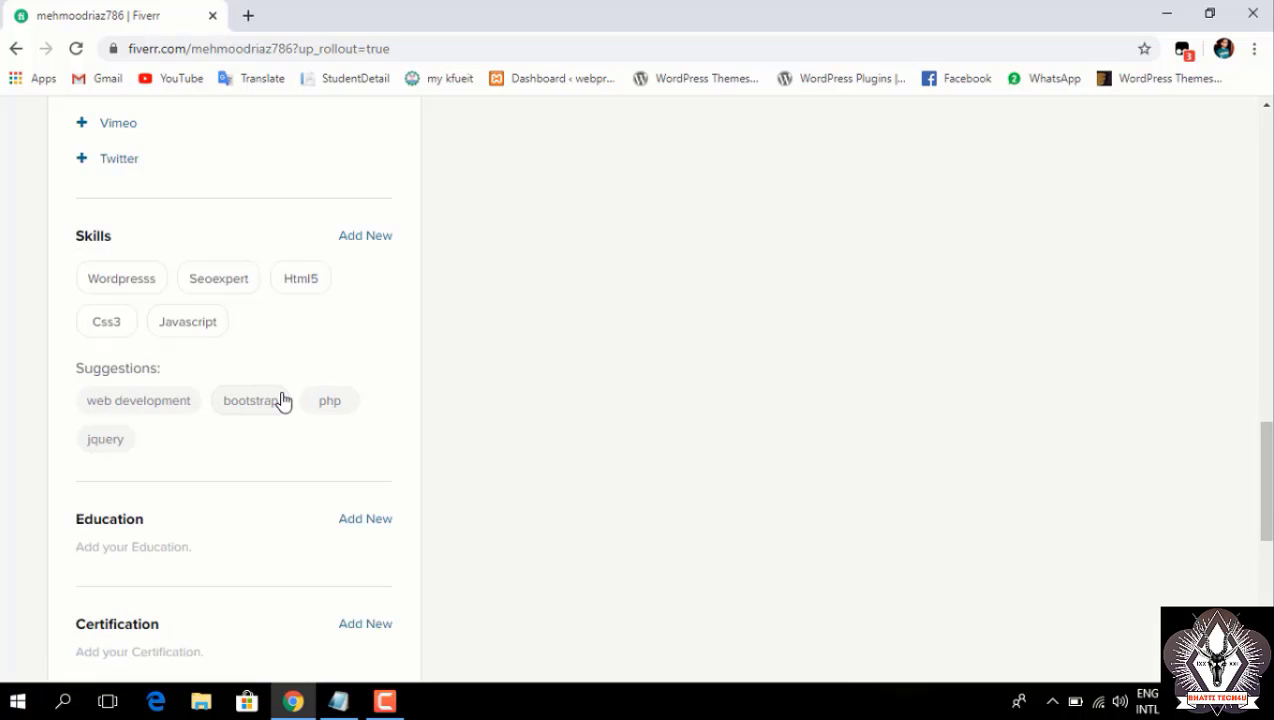
- Look up PowerPoint as a new skill and add "Microsoft Powerpoint" with the experience level Expert
click(372, 244)
text(Power)
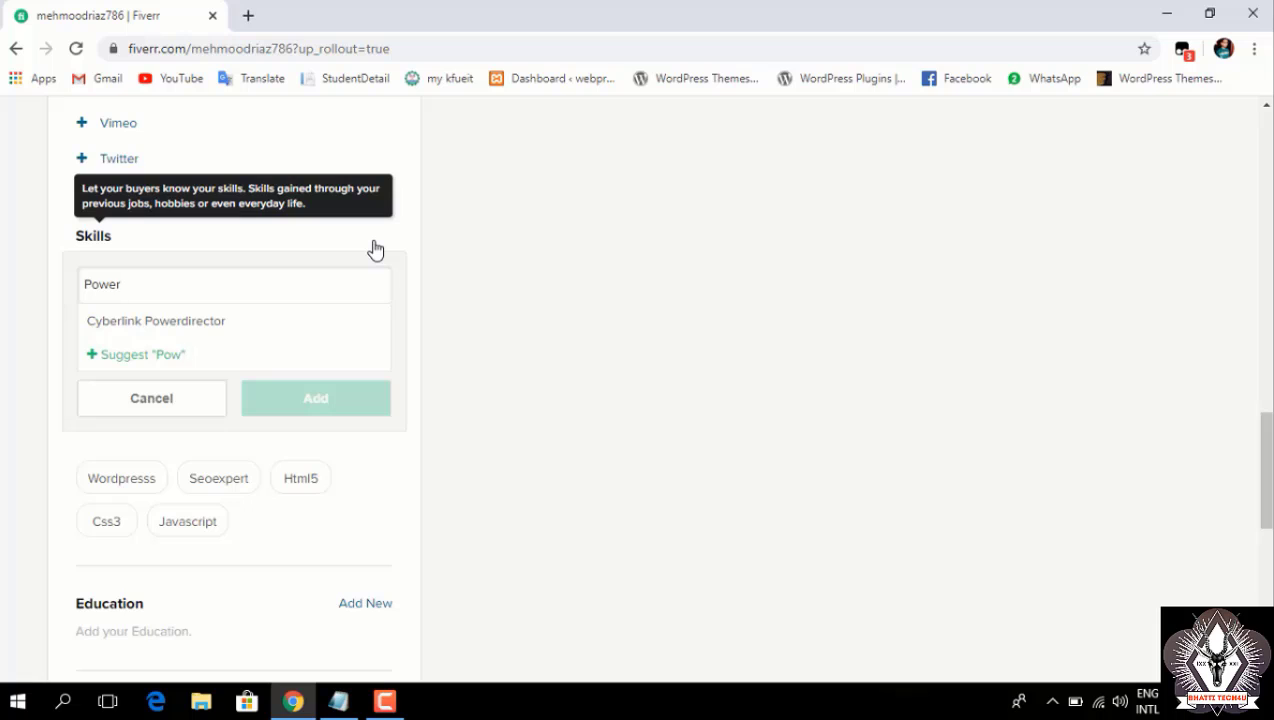
text(po)
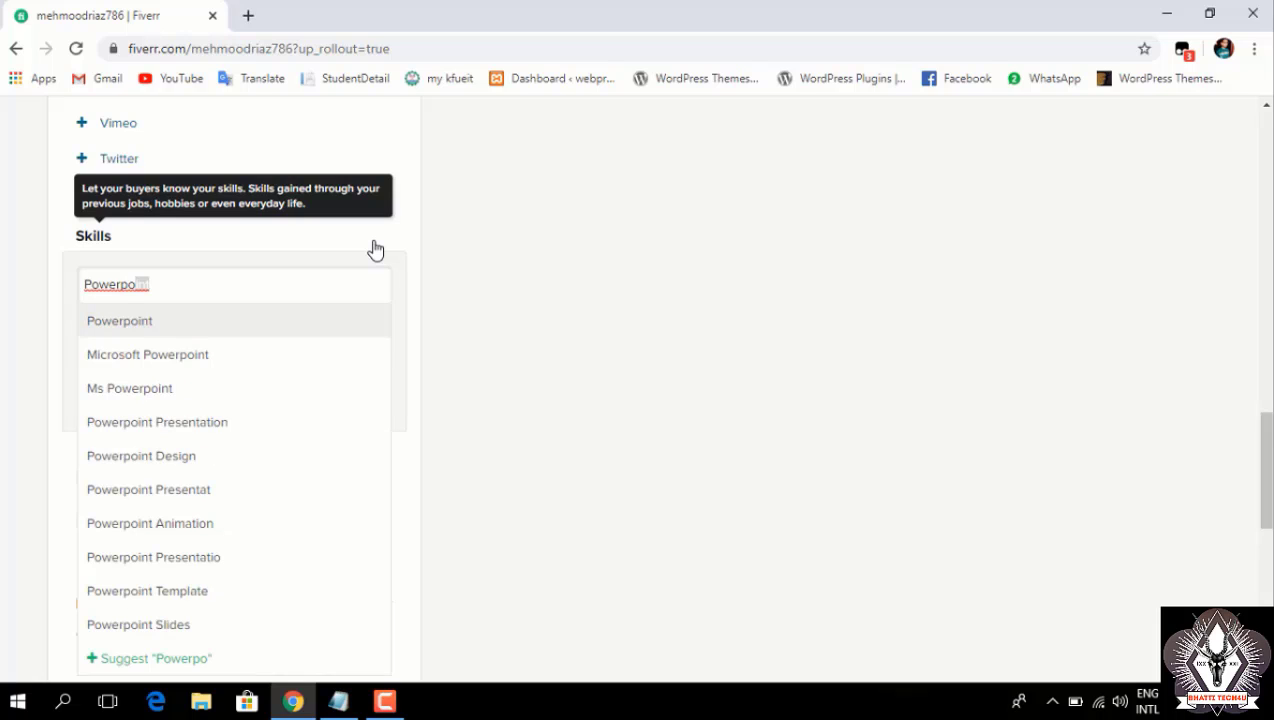
click(252, 365)
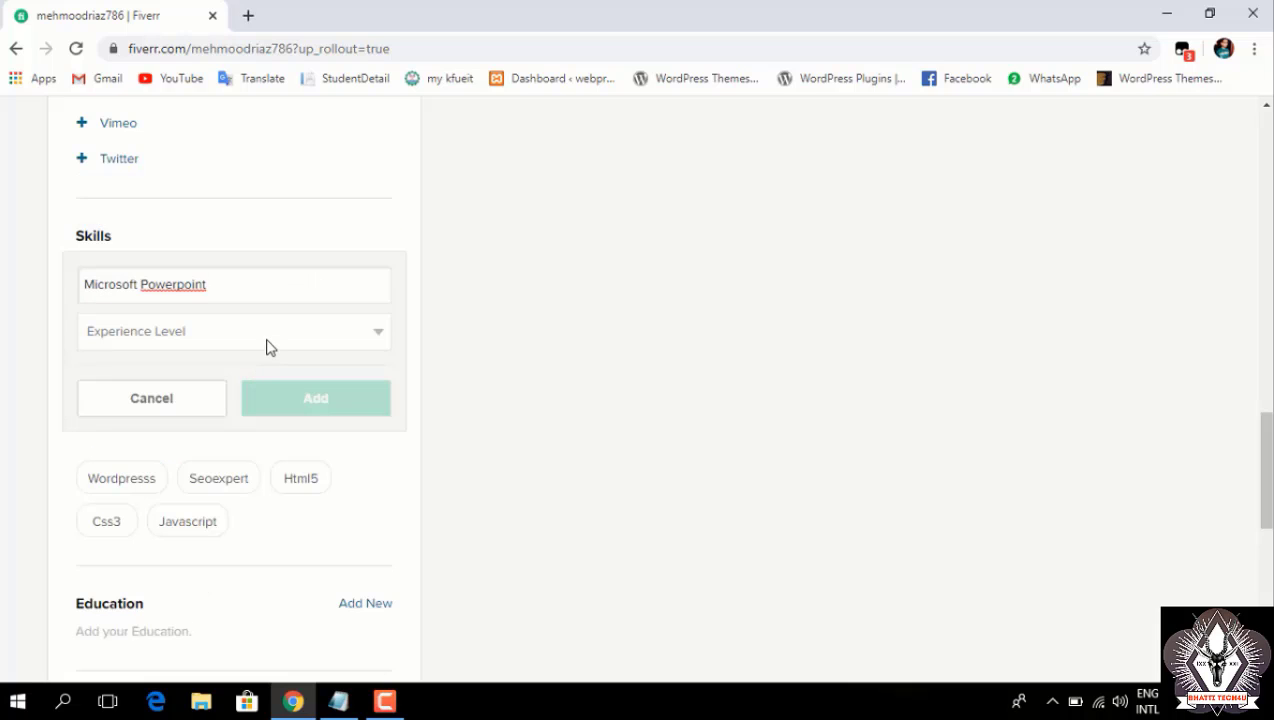
click(267, 341)
click(238, 412)
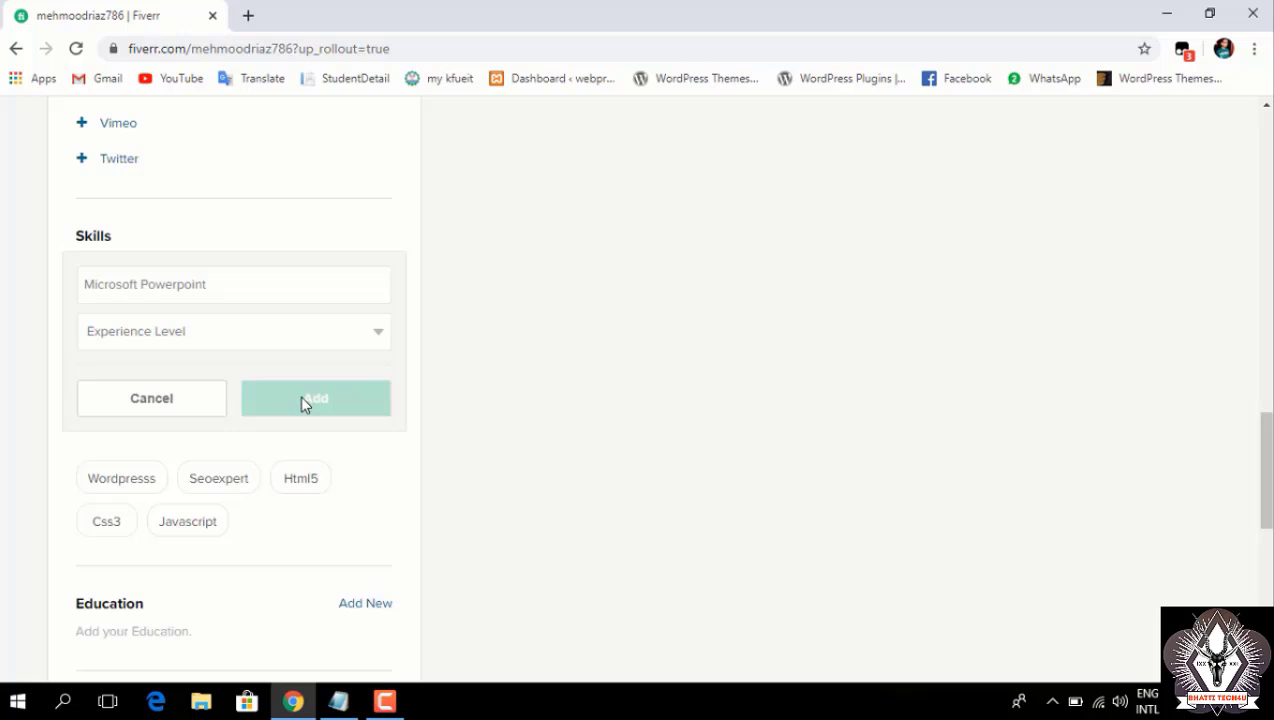
click(279, 341)
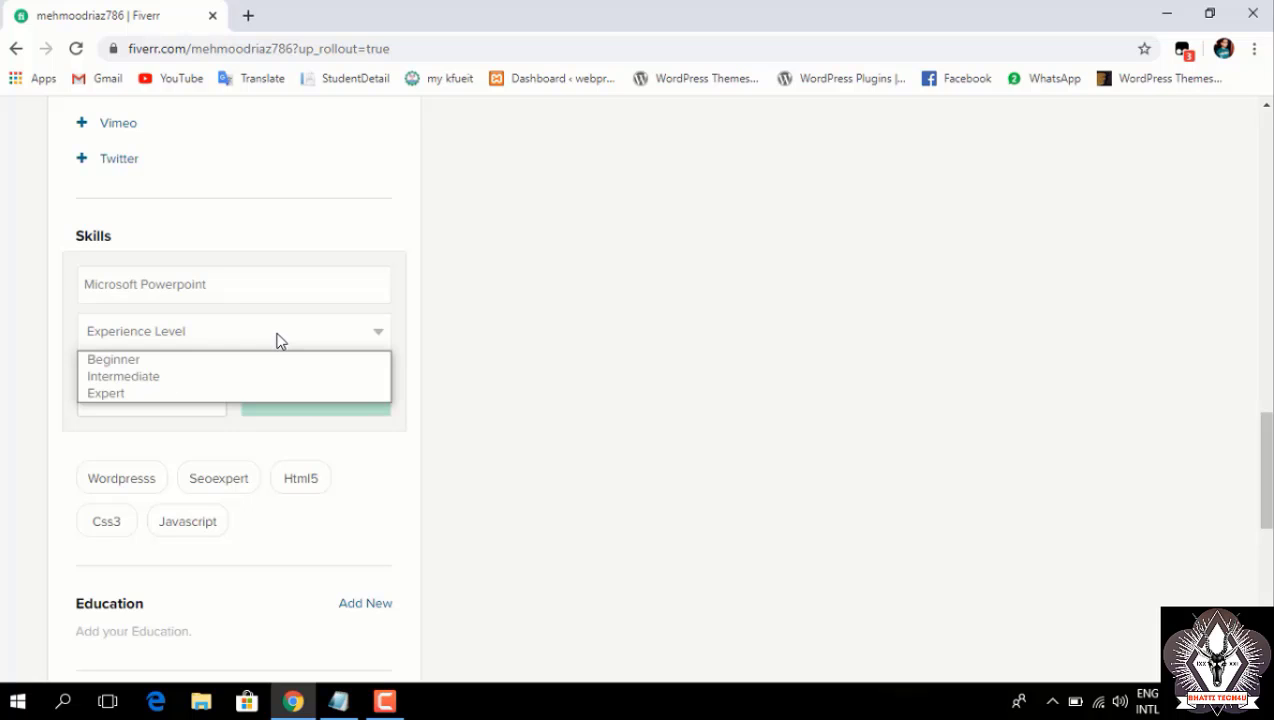
click(251, 393)
click(300, 395)
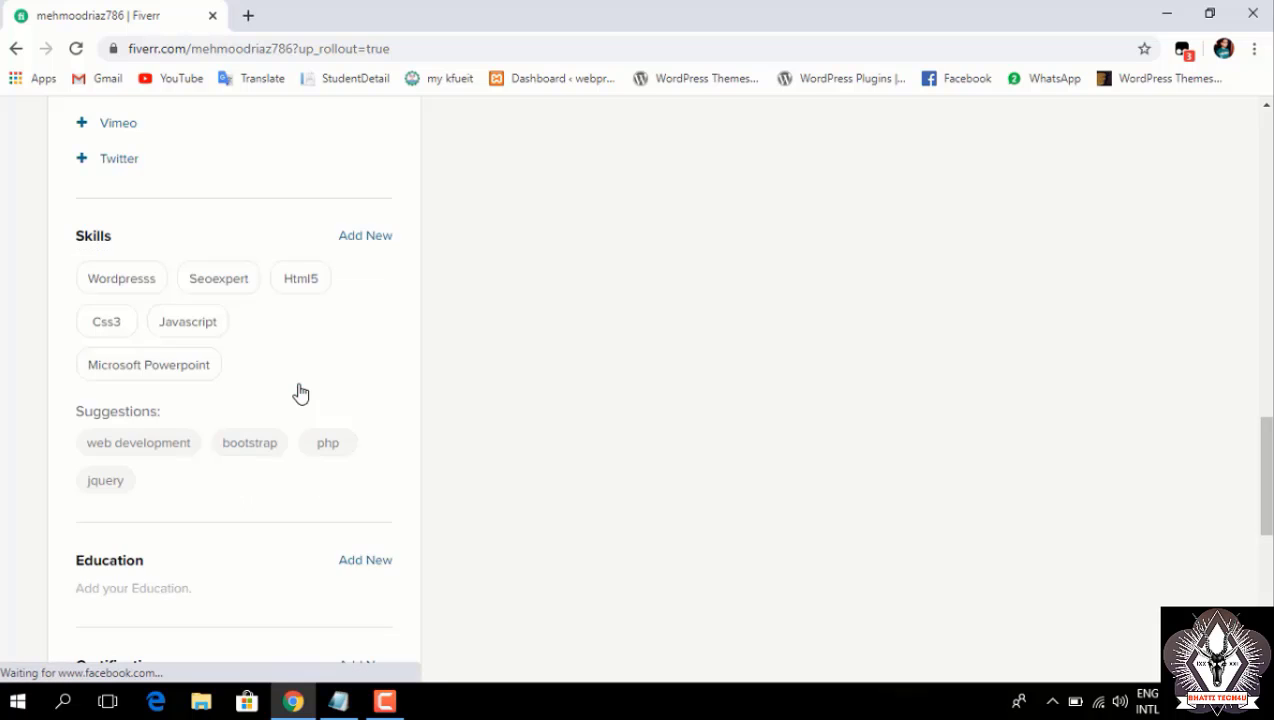
click(366, 236)
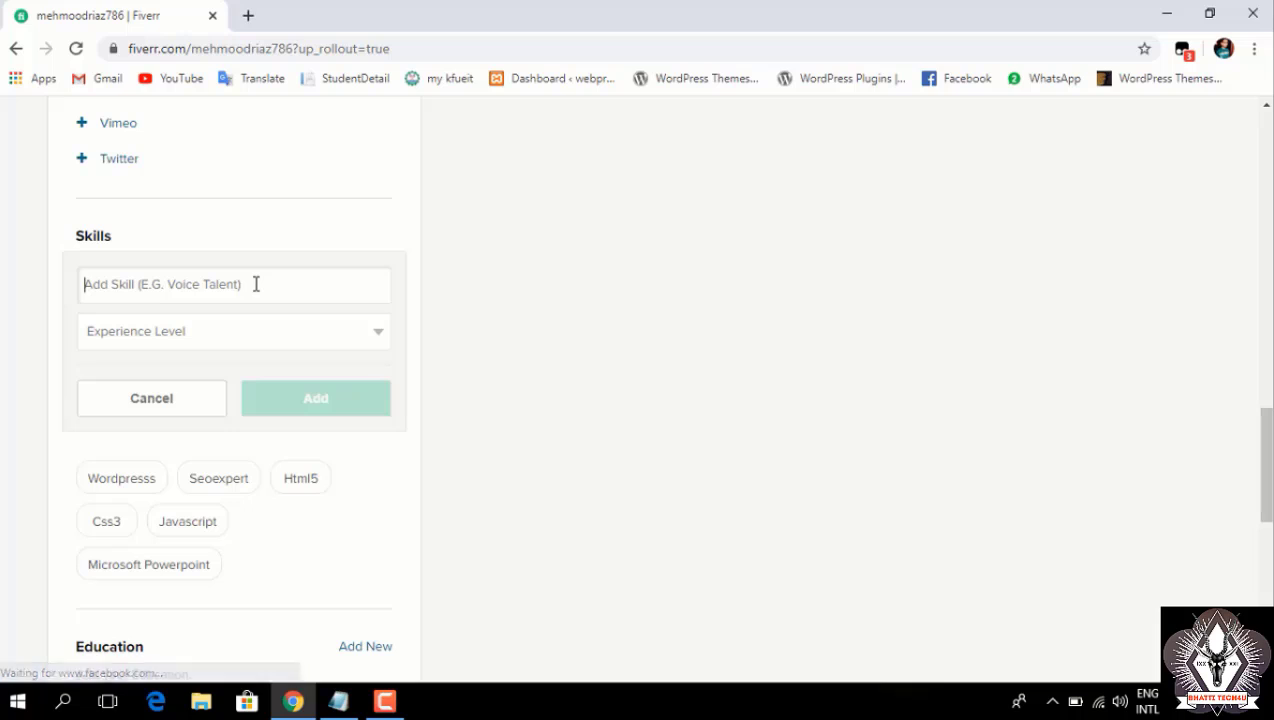
text(Info)
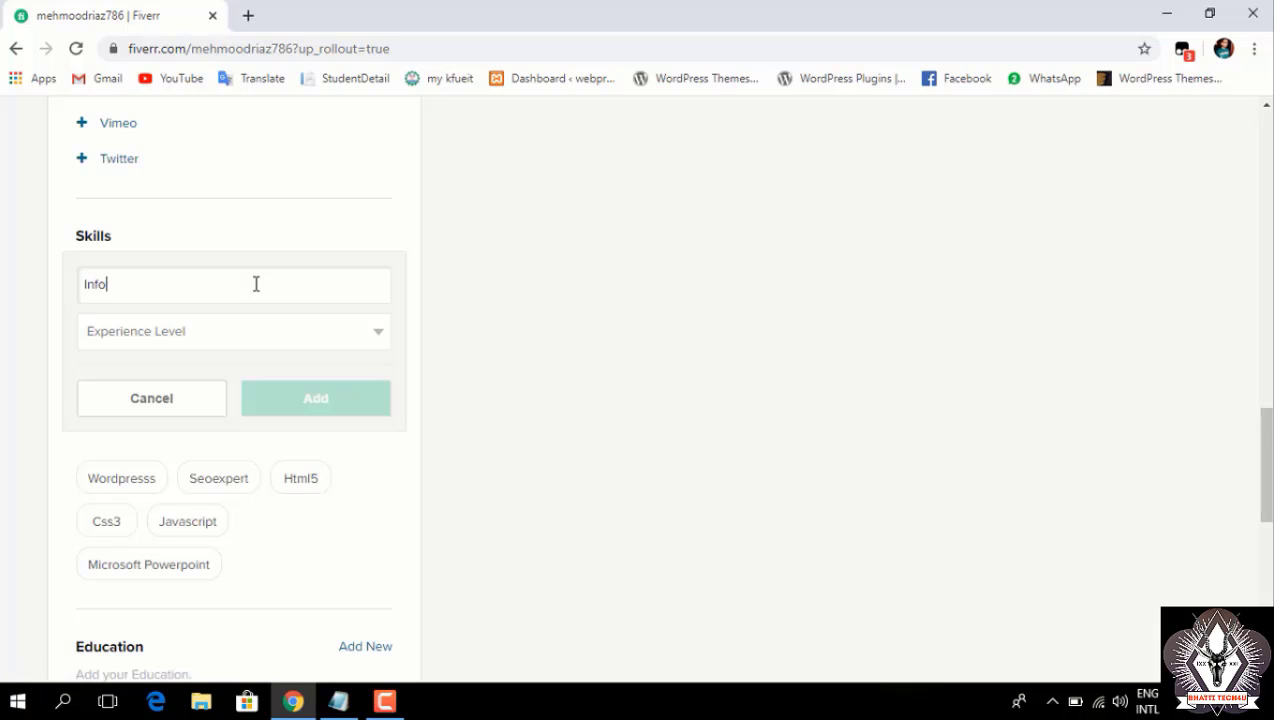
text(gra)
text(phoc)
key(BackSpace)
key(BackSpace)
text(ic)
right_click(122, 285)
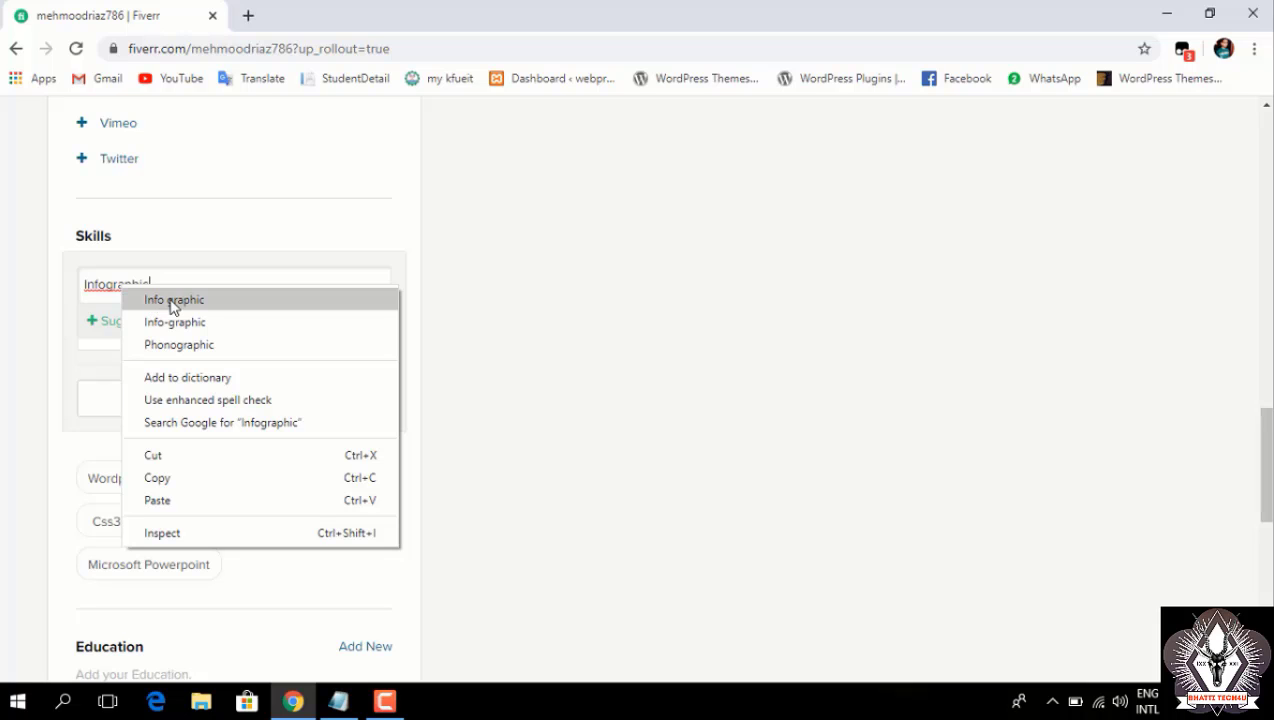
key(Escape)
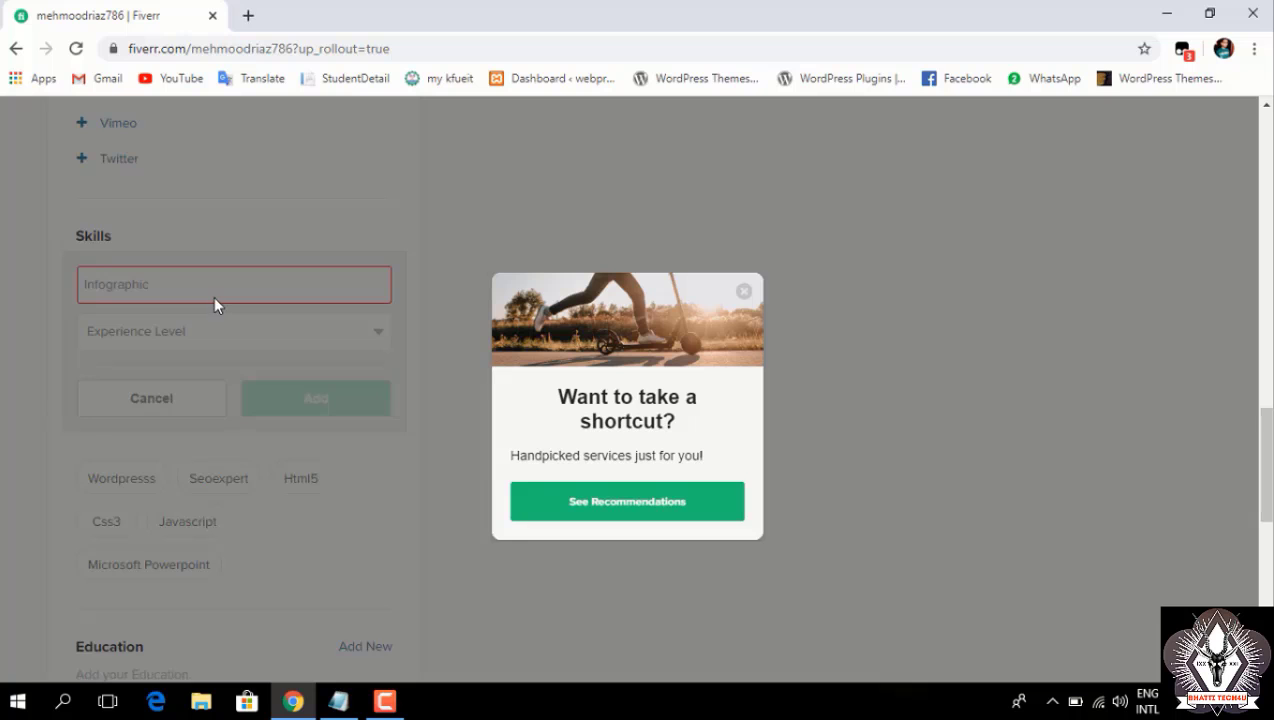
click(744, 291)
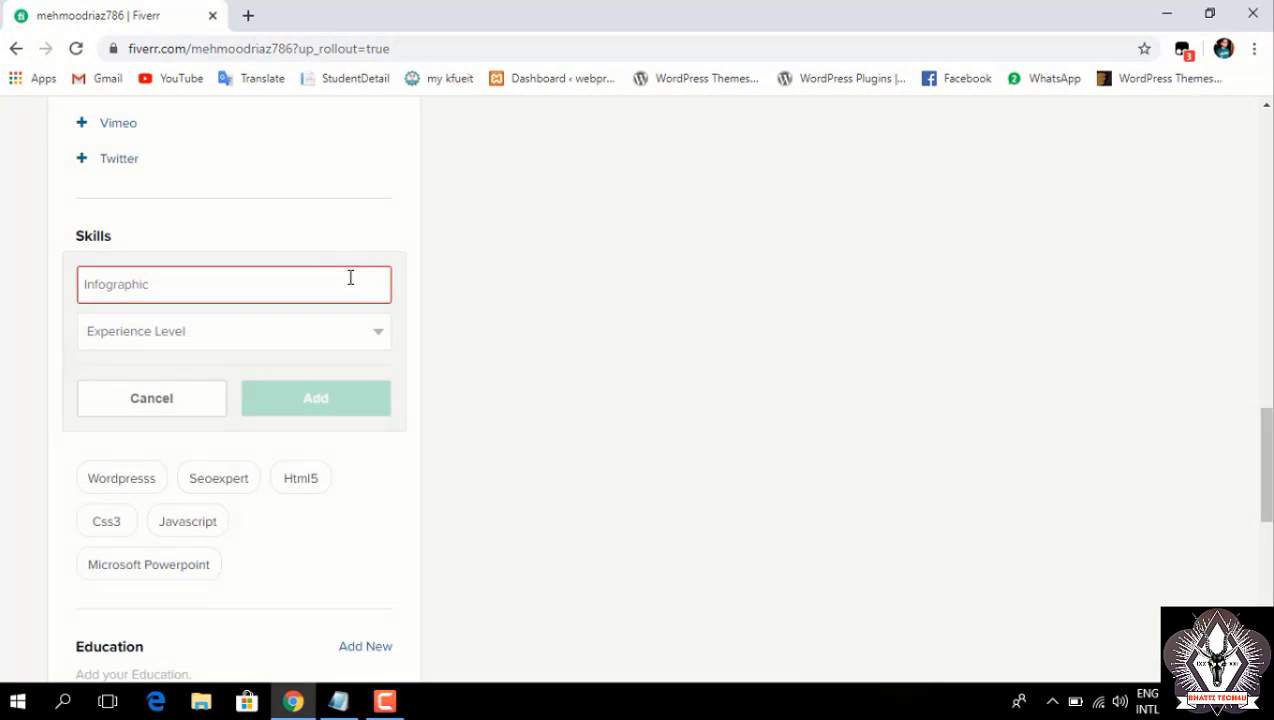
click(350, 277)
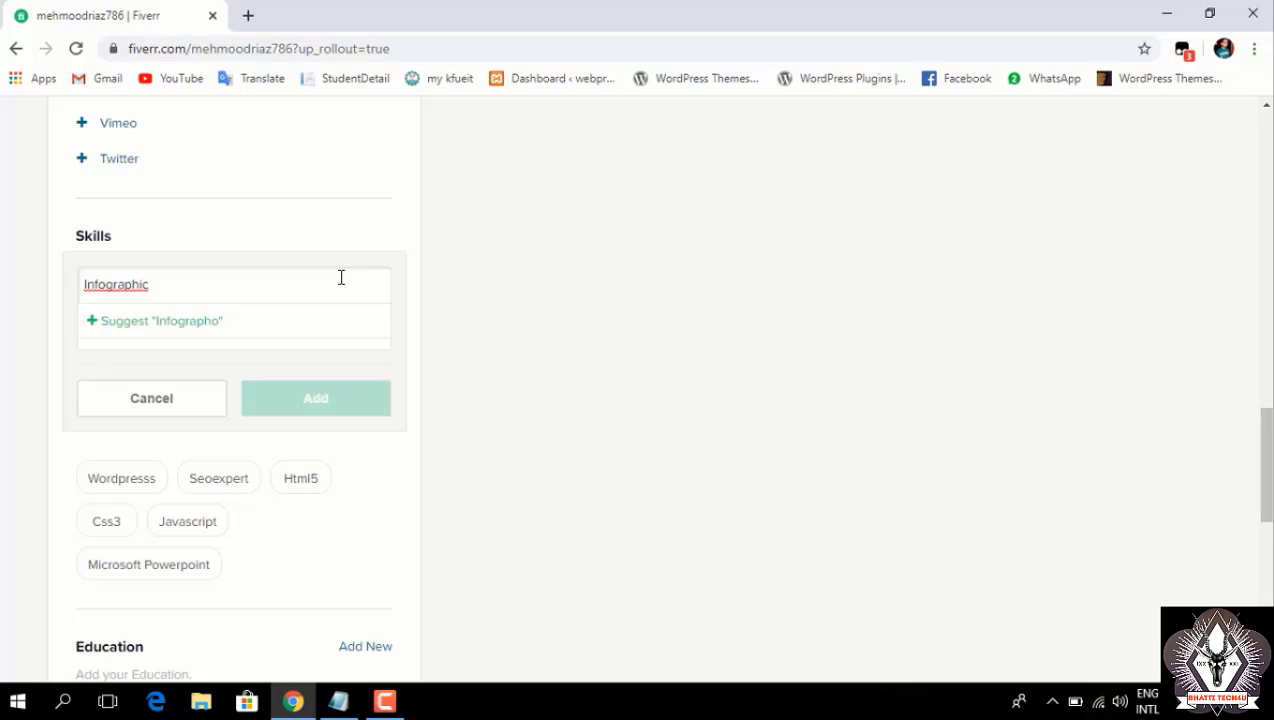
click(155, 401)
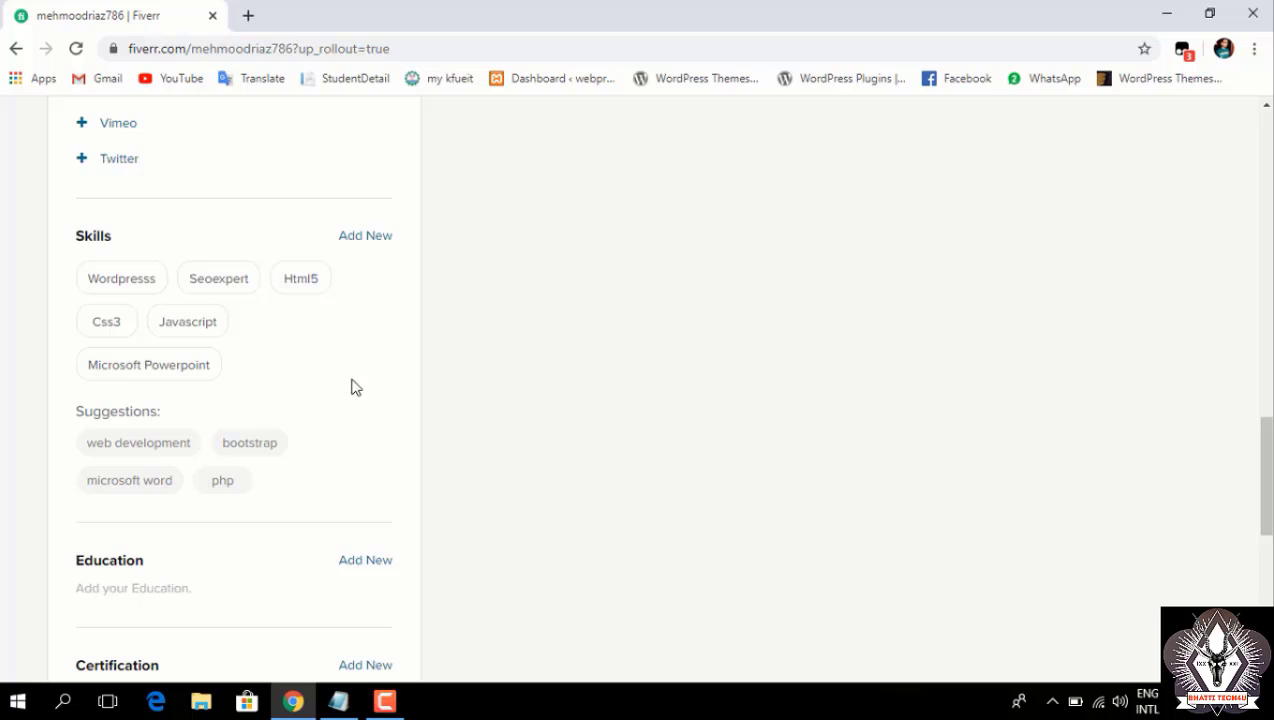
- Start a new education entry on the profile and set the country of the college/university to Pakistan
drag(1263, 450, 1263, 509)
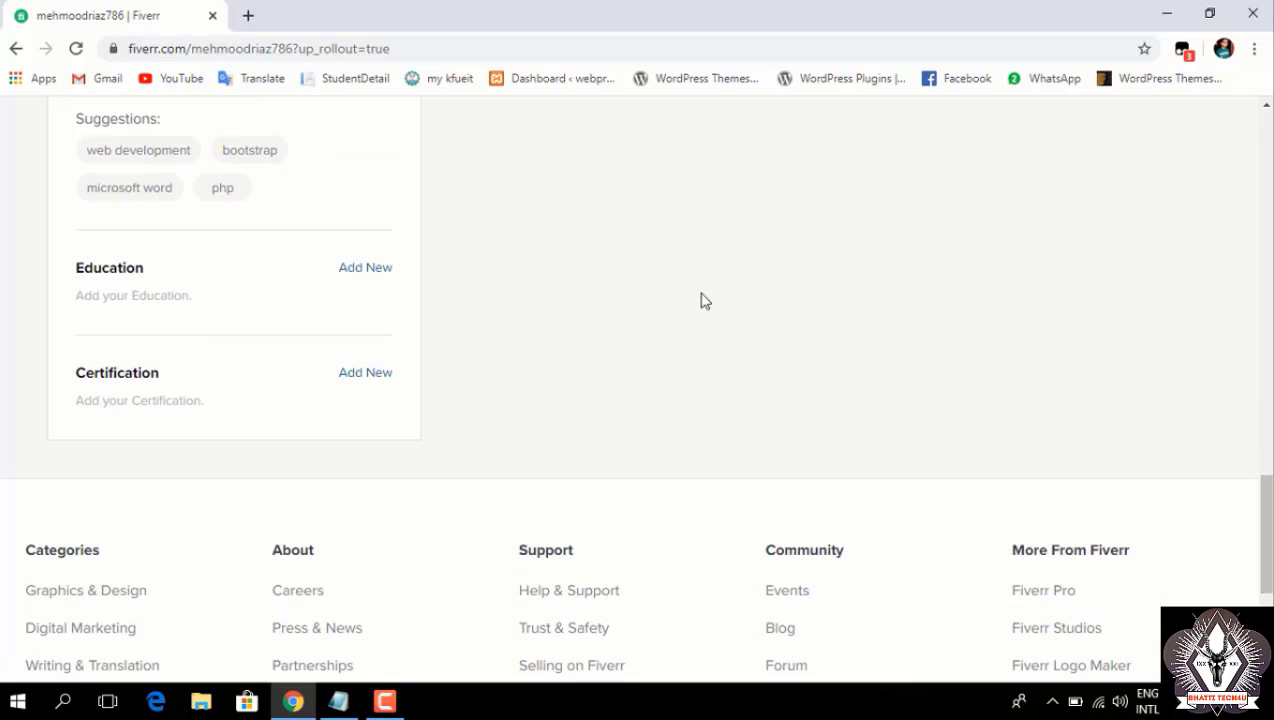
click(360, 270)
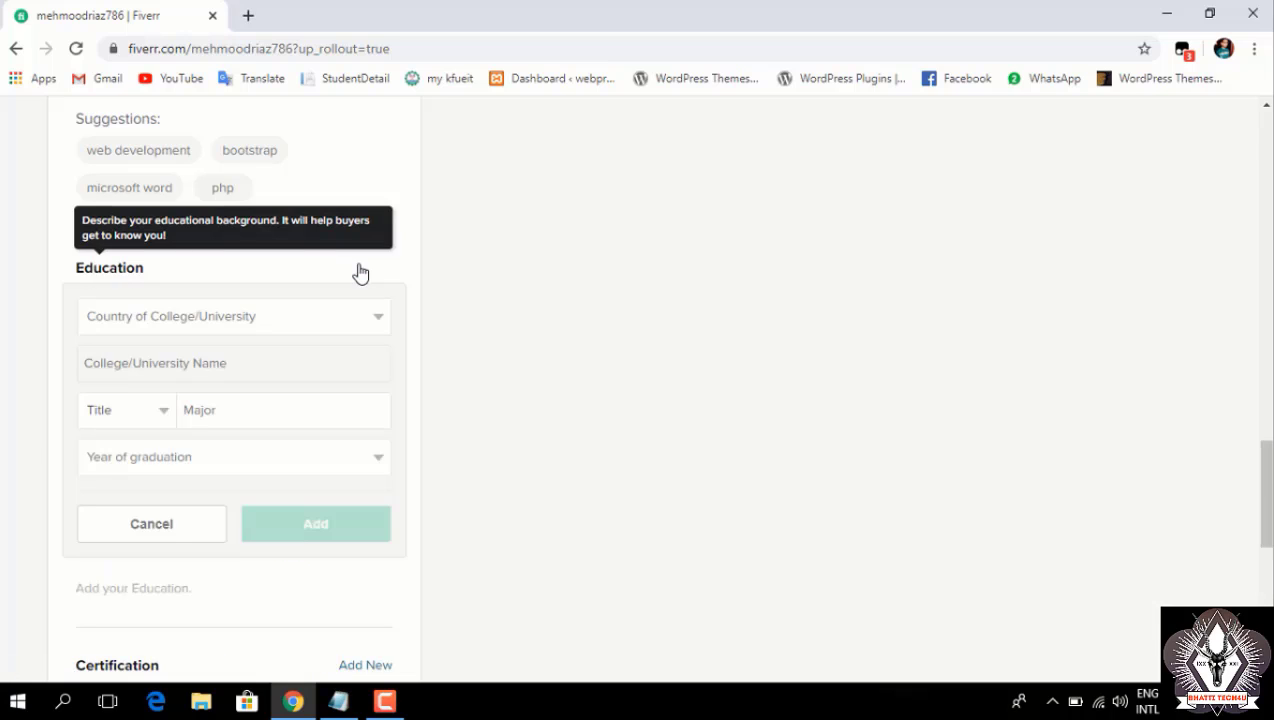
click(305, 329)
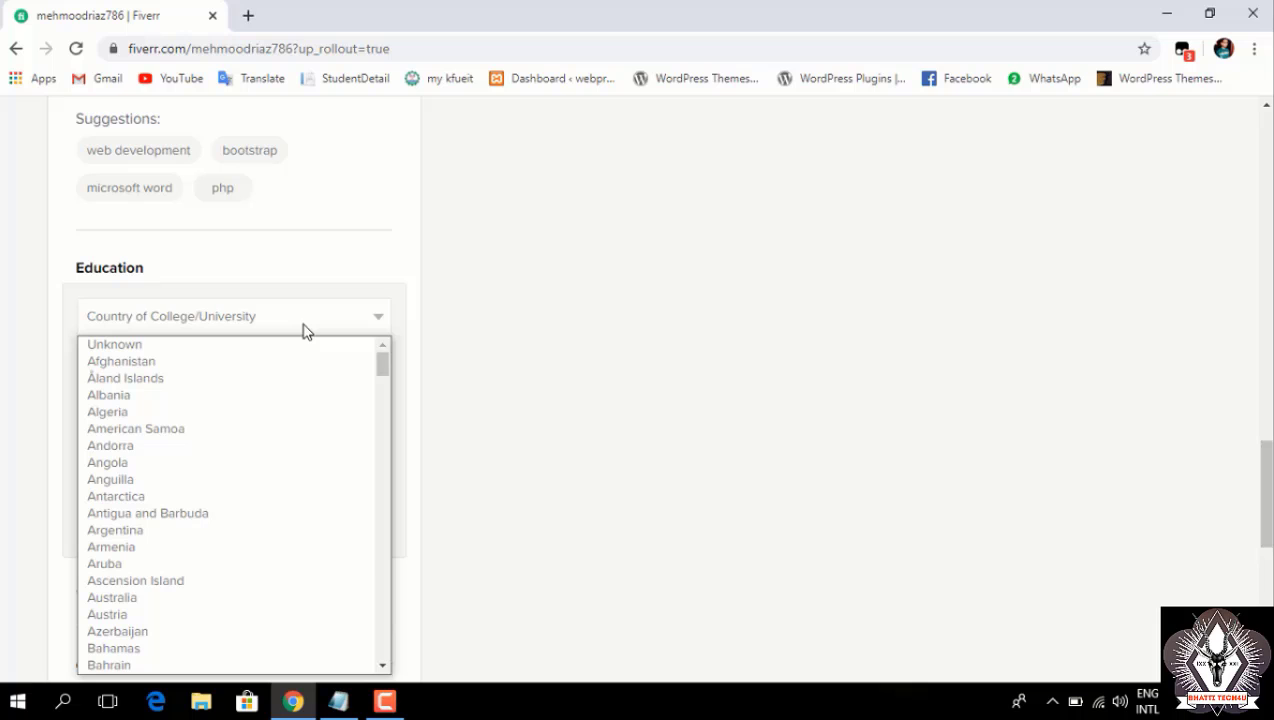
key(p)
key(Return)
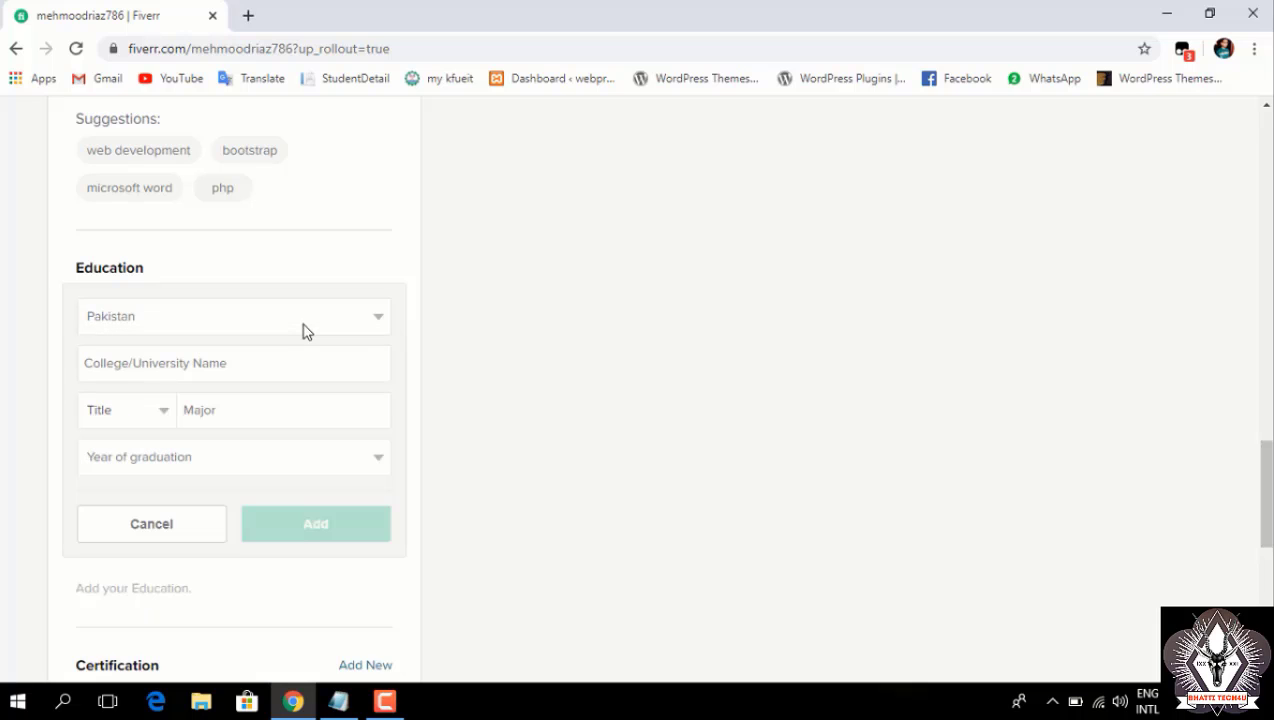
- Try "Ali Garh Science Collage" as the college name in the education entry and clear the name again
click(254, 360)
text(Ali)
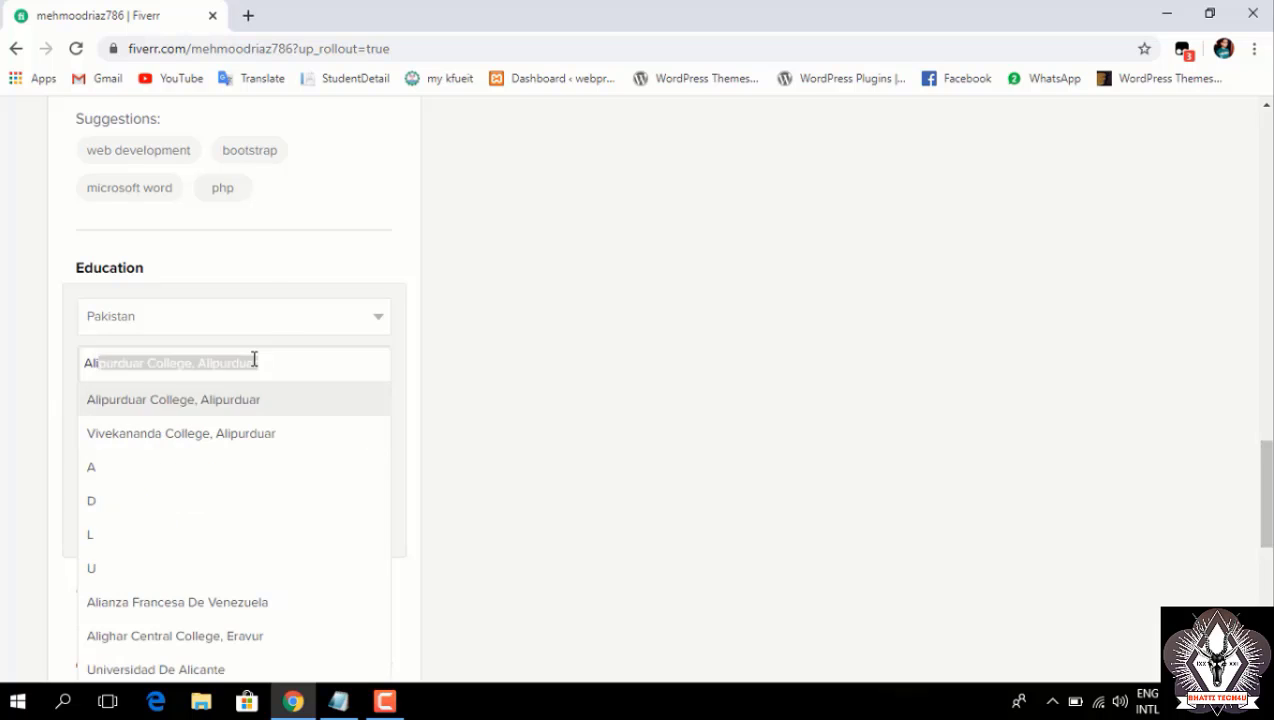
text( G)
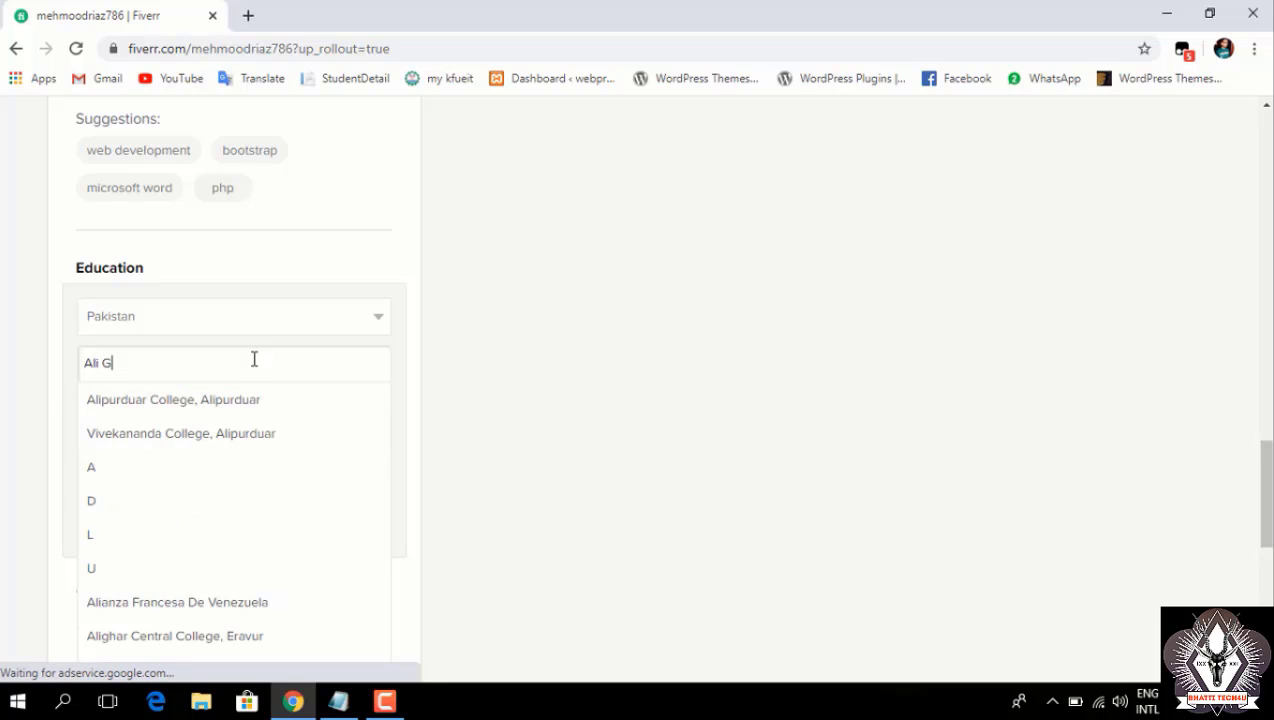
text(arh )
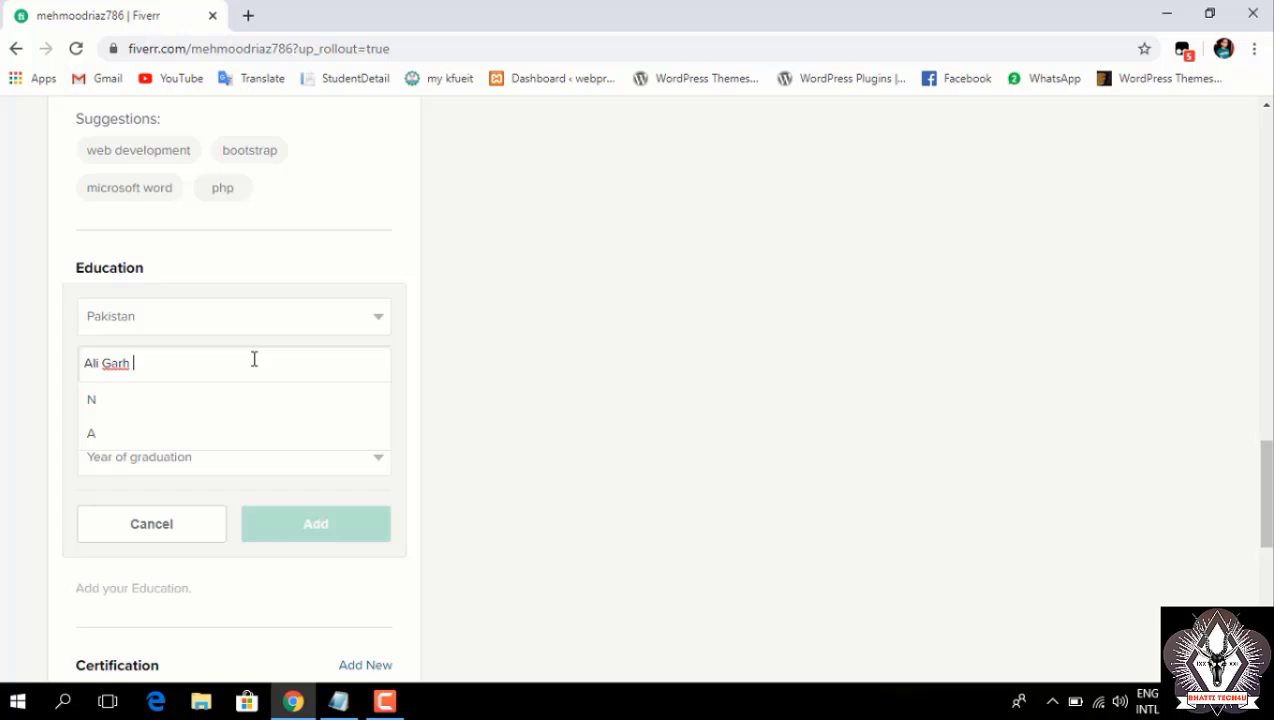
text(Sci)
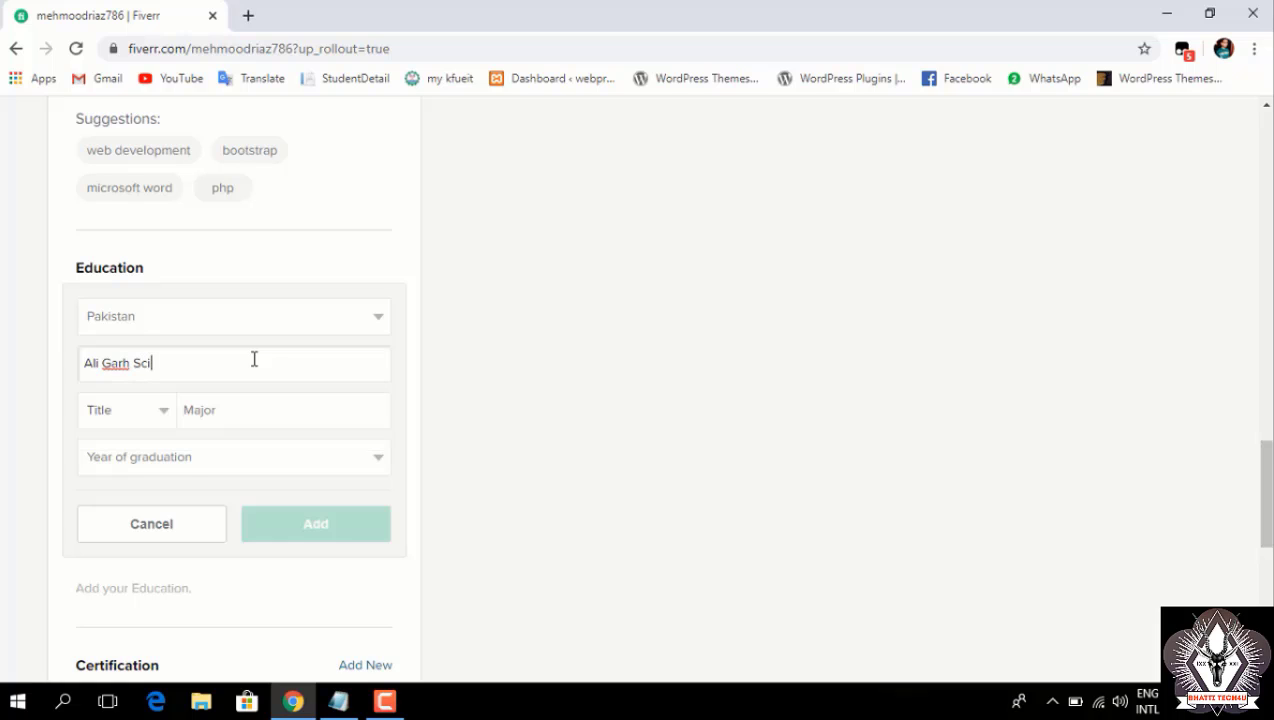
text(ence Collage)
click(140, 424)
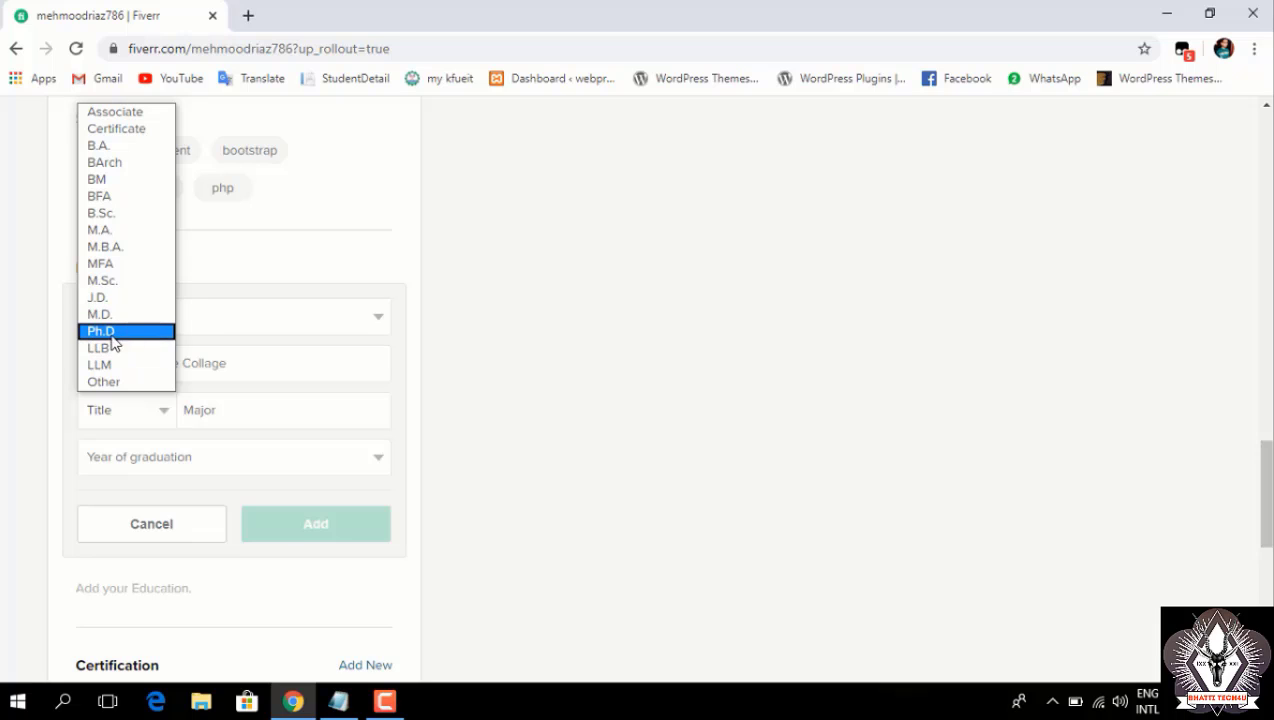
click(40, 323)
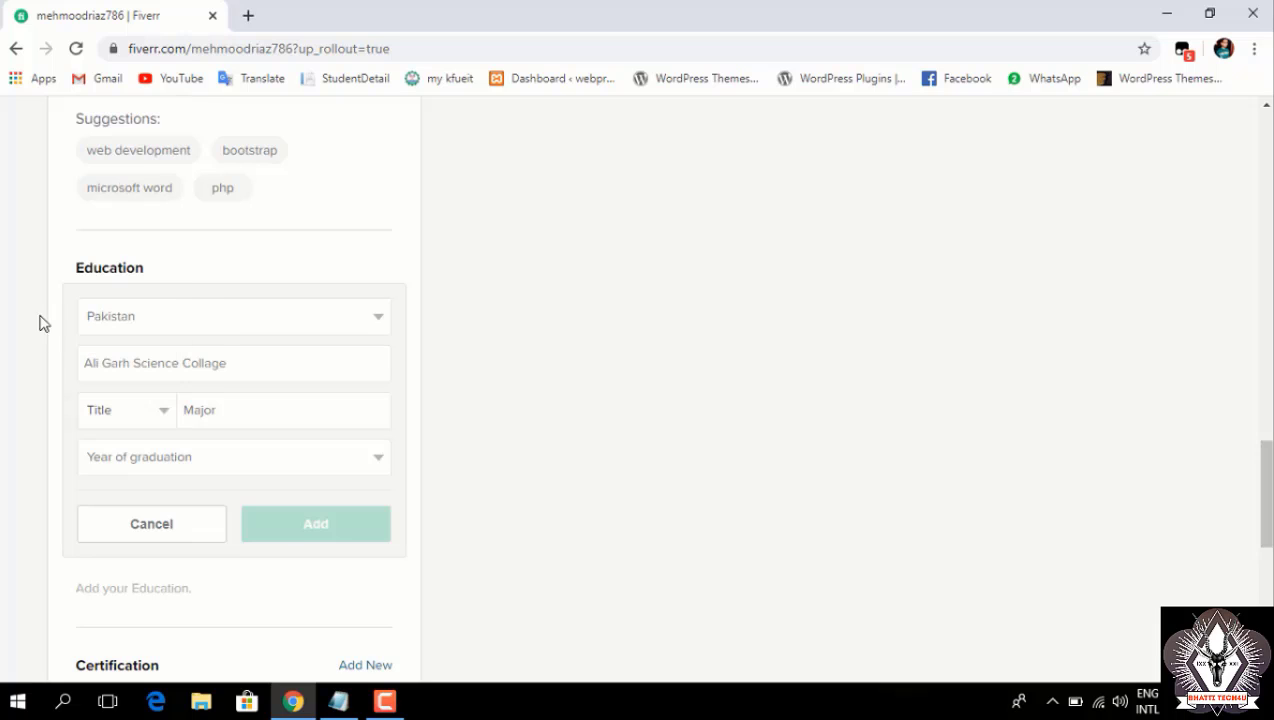
click(240, 360)
key(BackSpace)
key(BackSpace)
key(BackSpace)
key(BackSpace)
key(BackSpace)
key(BackSpace)
key(BackSpace)
key(BackSpace)
key(BackSpace)
key(BackSpace)
key(BackSpace)
key(BackSpace)
key(BackSpace)
key(BackSpace)
key(BackSpace)
key(BackSpace)
key(BackSpace)
key(BackSpace)
key(BackSpace)
key(BackSpace)
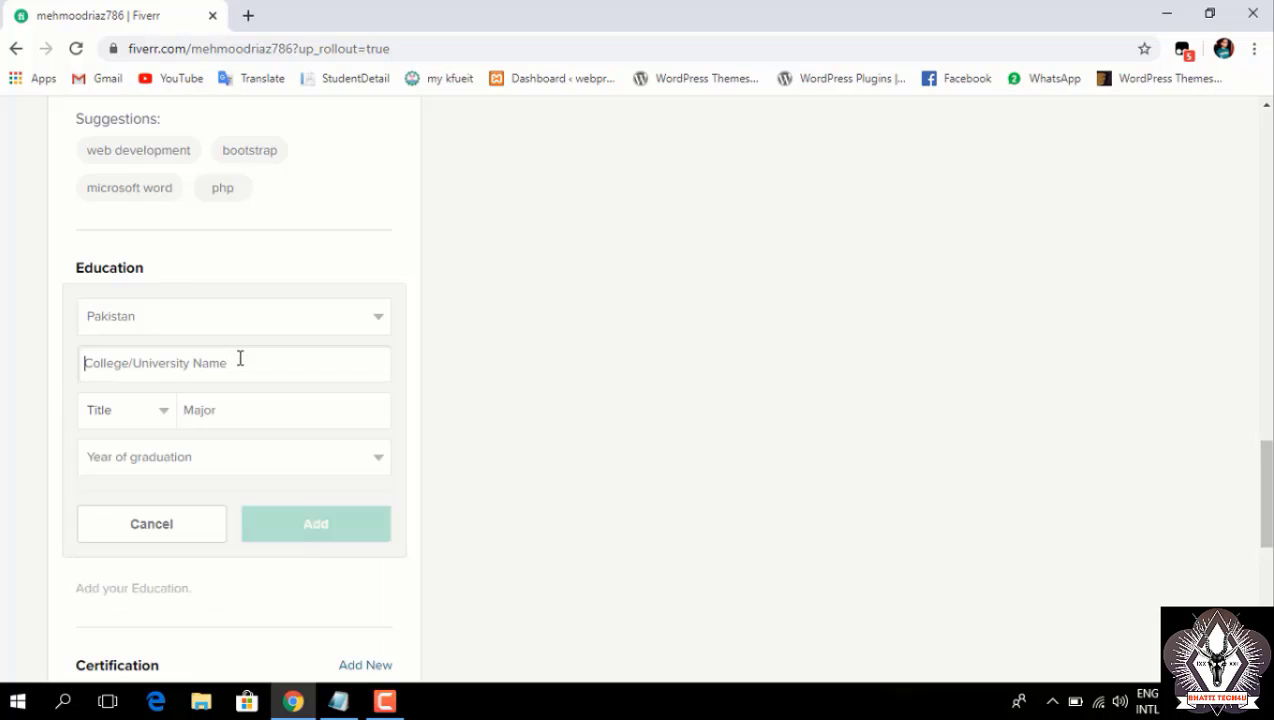
- Look up "Khawaja" and choose Khawaja Fareed University Of Engineering & Information Technology, Rahim Yar Khan as the education entry's university
text(Kha)
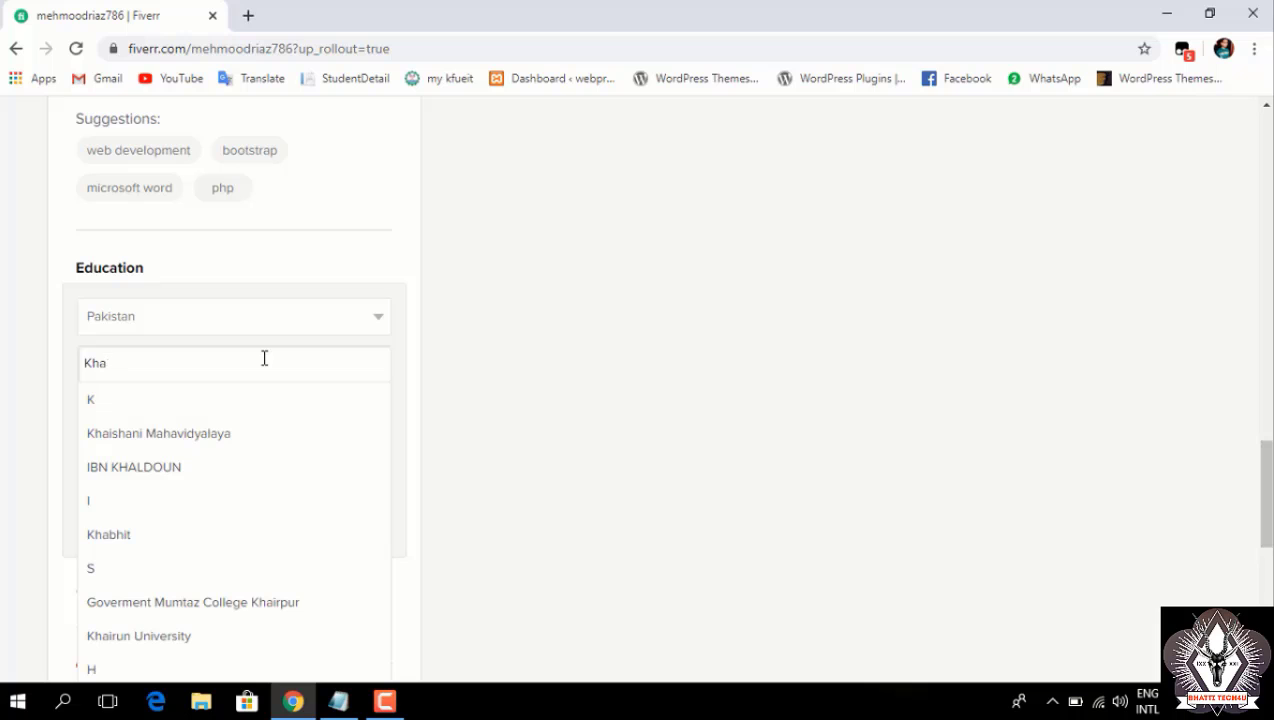
text(w)
key(BackSpace)
text(waja)
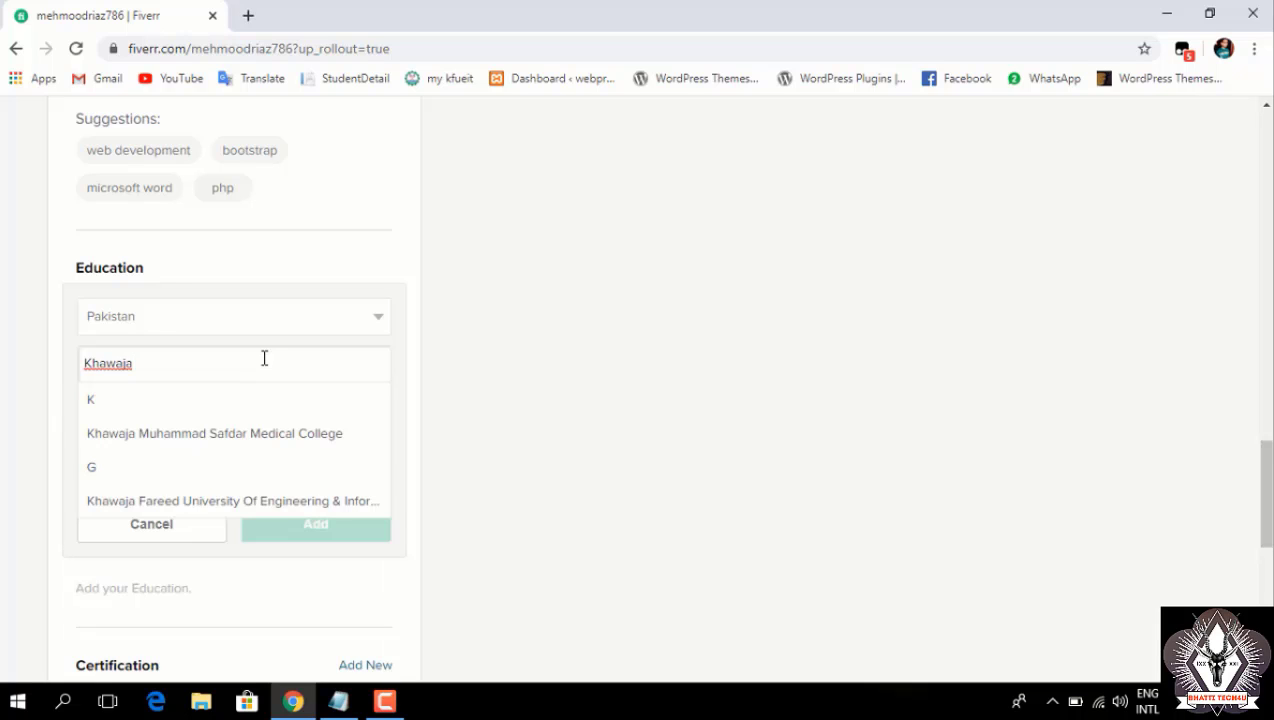
click(270, 502)
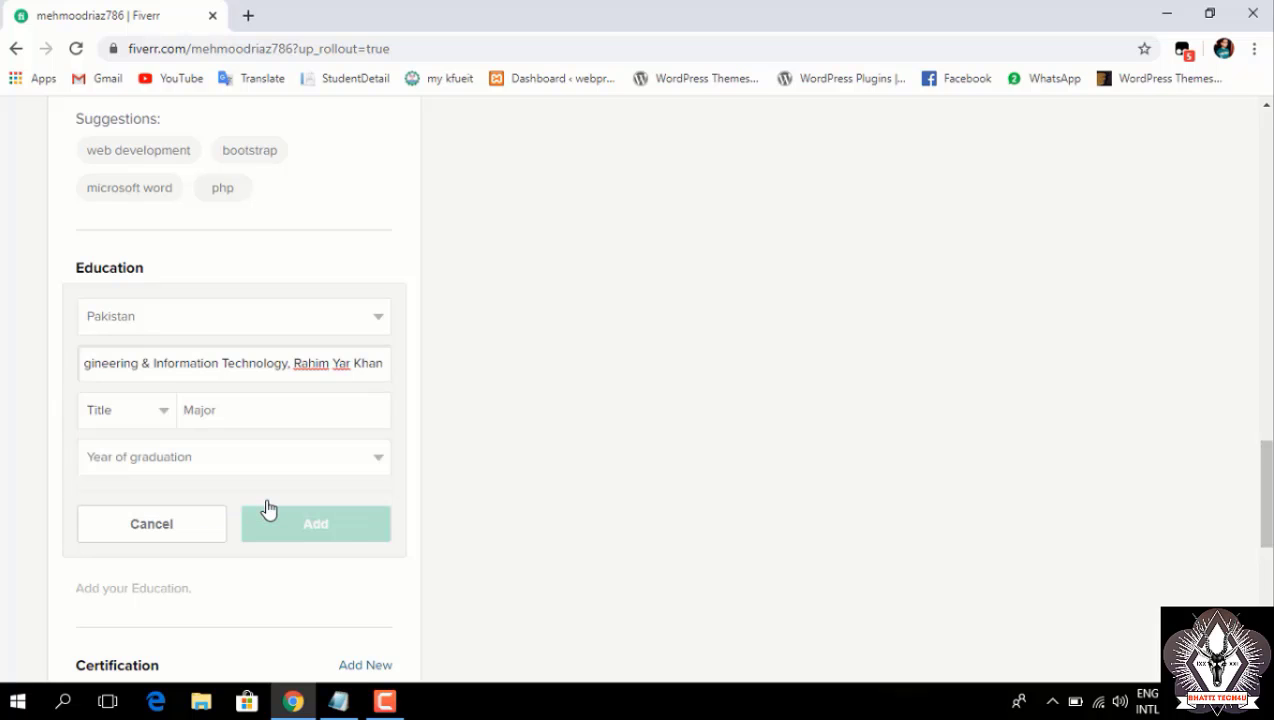
- Set the degree title of the education entry to Other
click(133, 424)
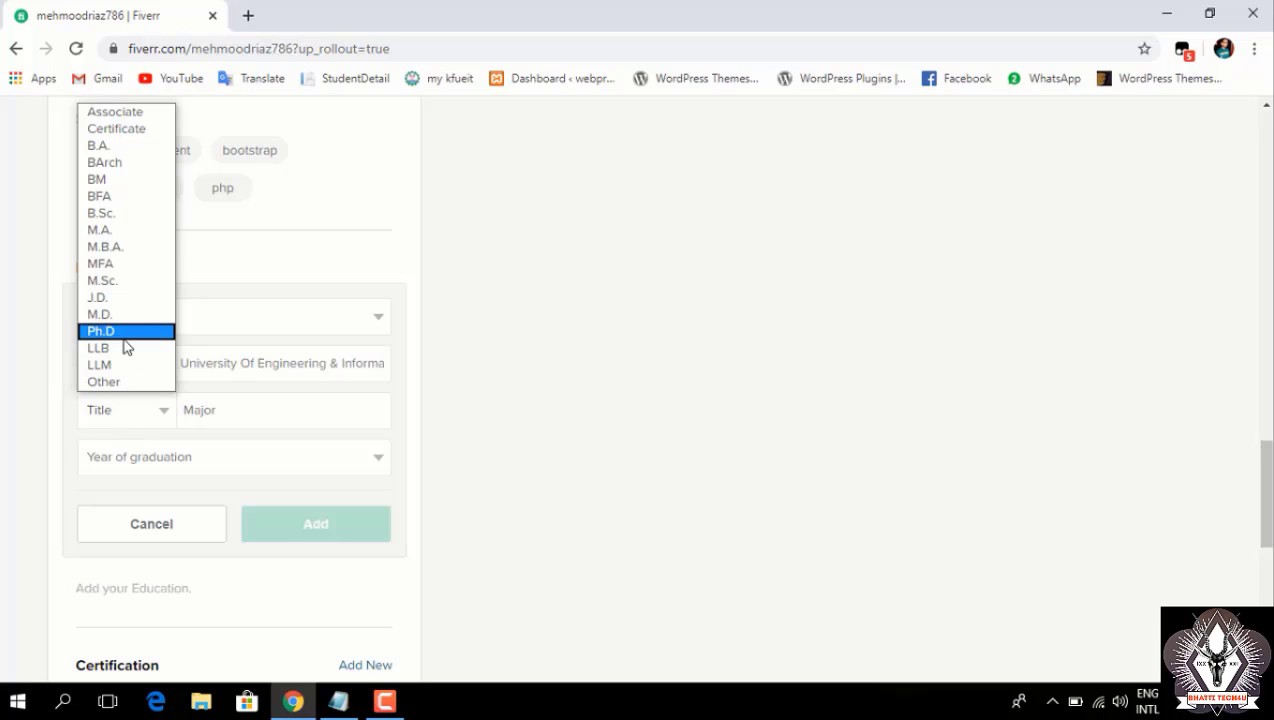
key(b)
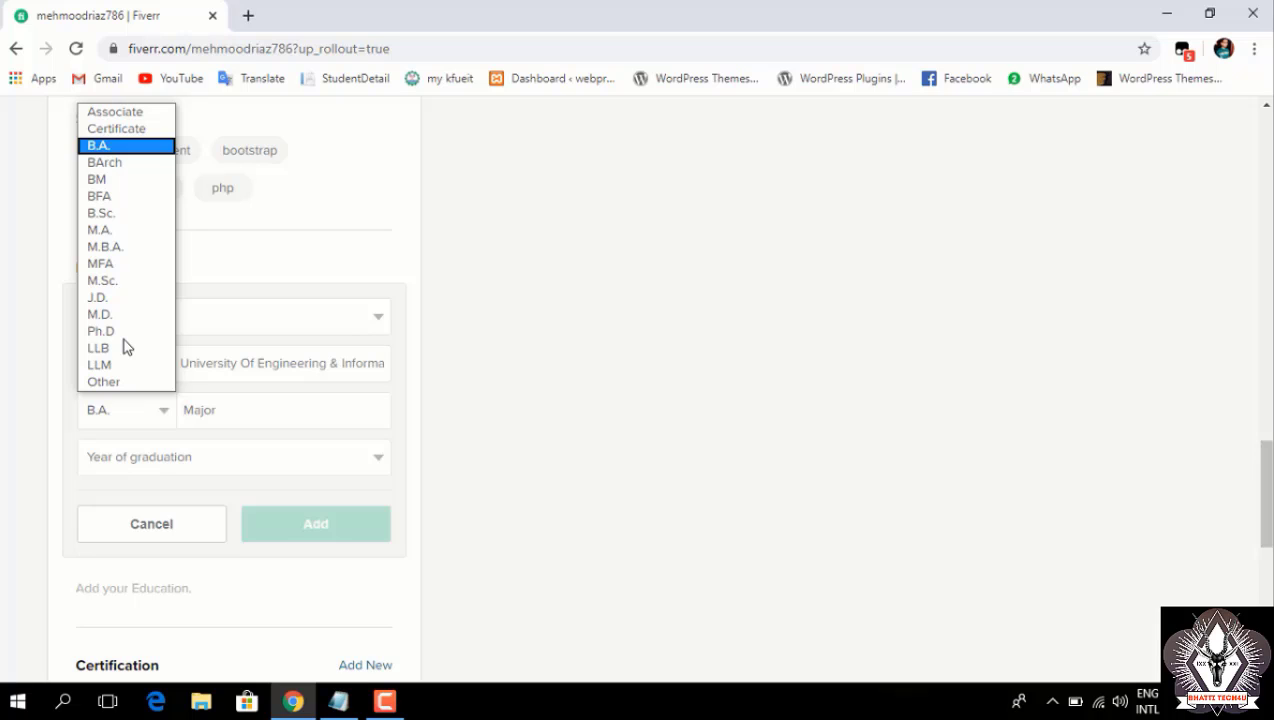
key(b)
key(b)
key(b)
key(b)
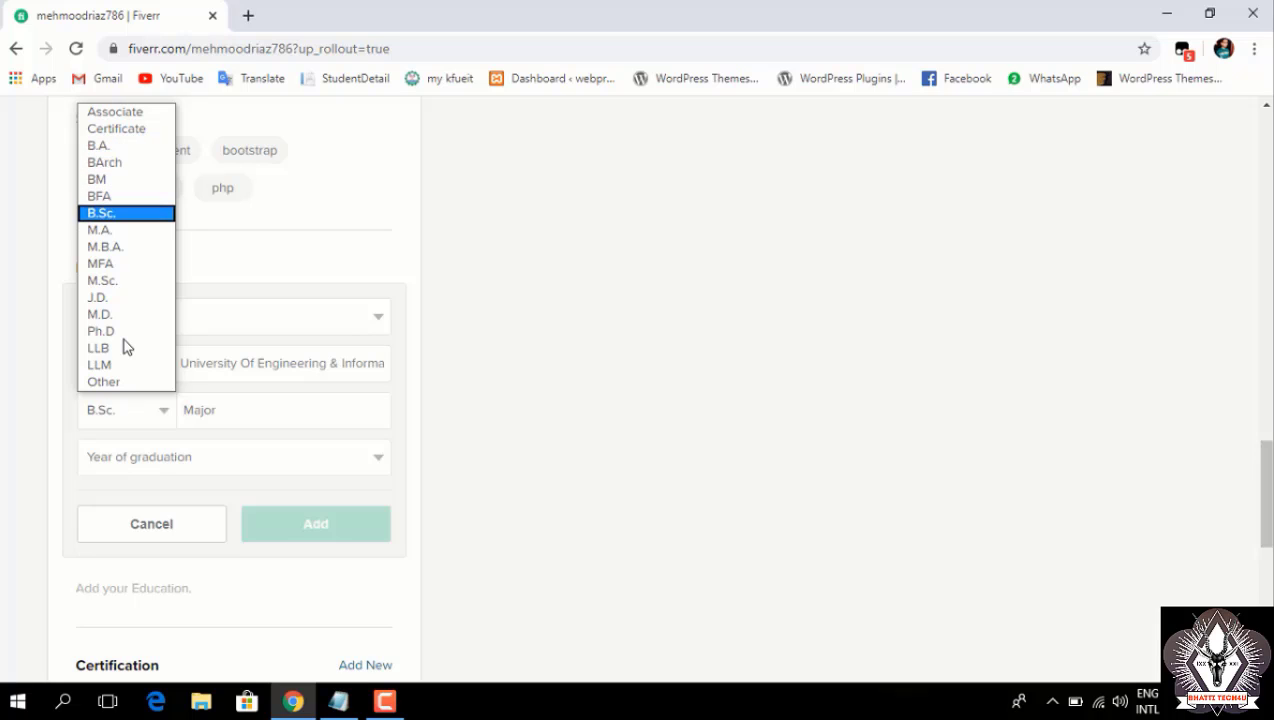
key(b)
key(b)
key(b)
key(b)
key(b)
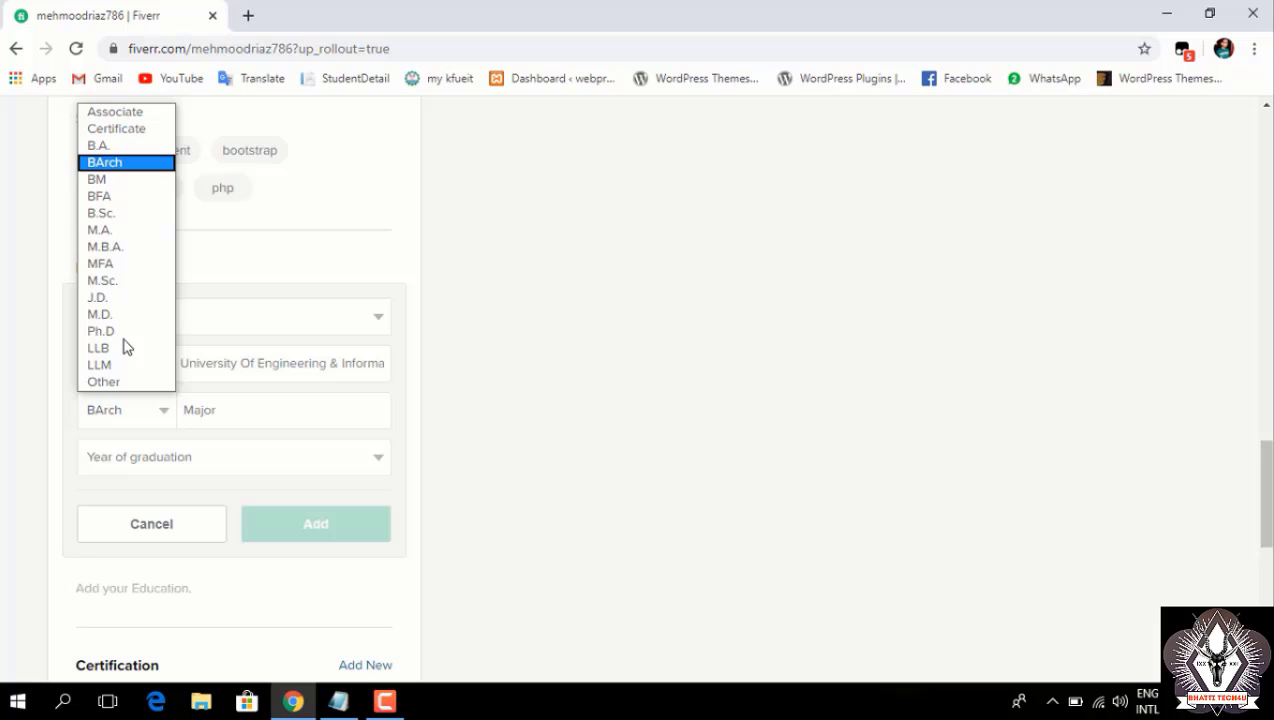
key(Down)
key(Down)
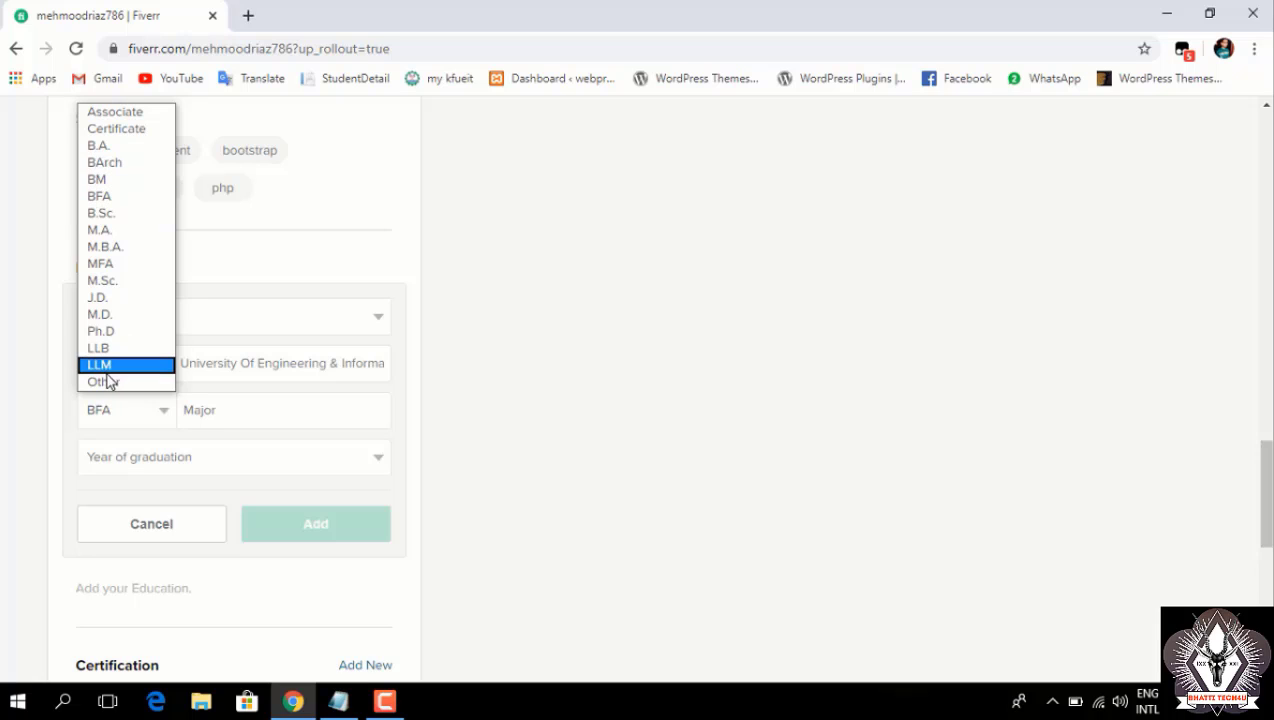
click(104, 382)
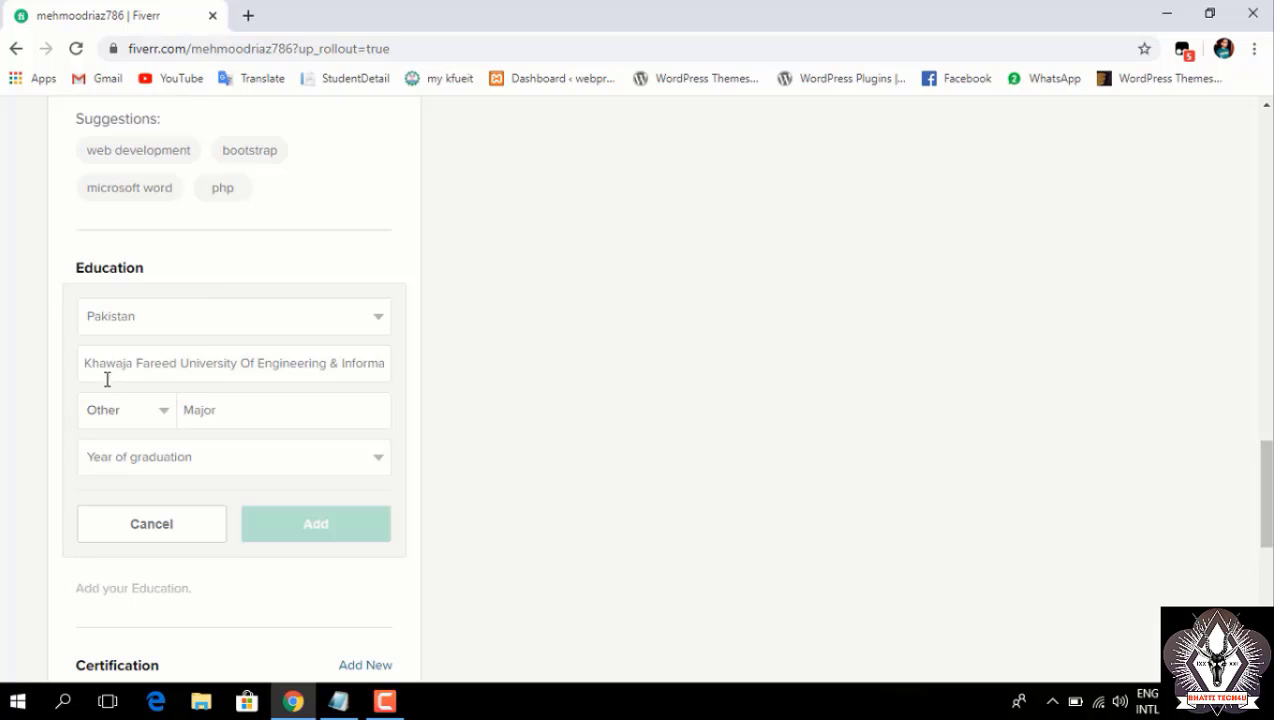
- Look up "BSCS" and choose "Bscs Computer Science" as the major of the education entry
click(229, 420)
text(BSCS)
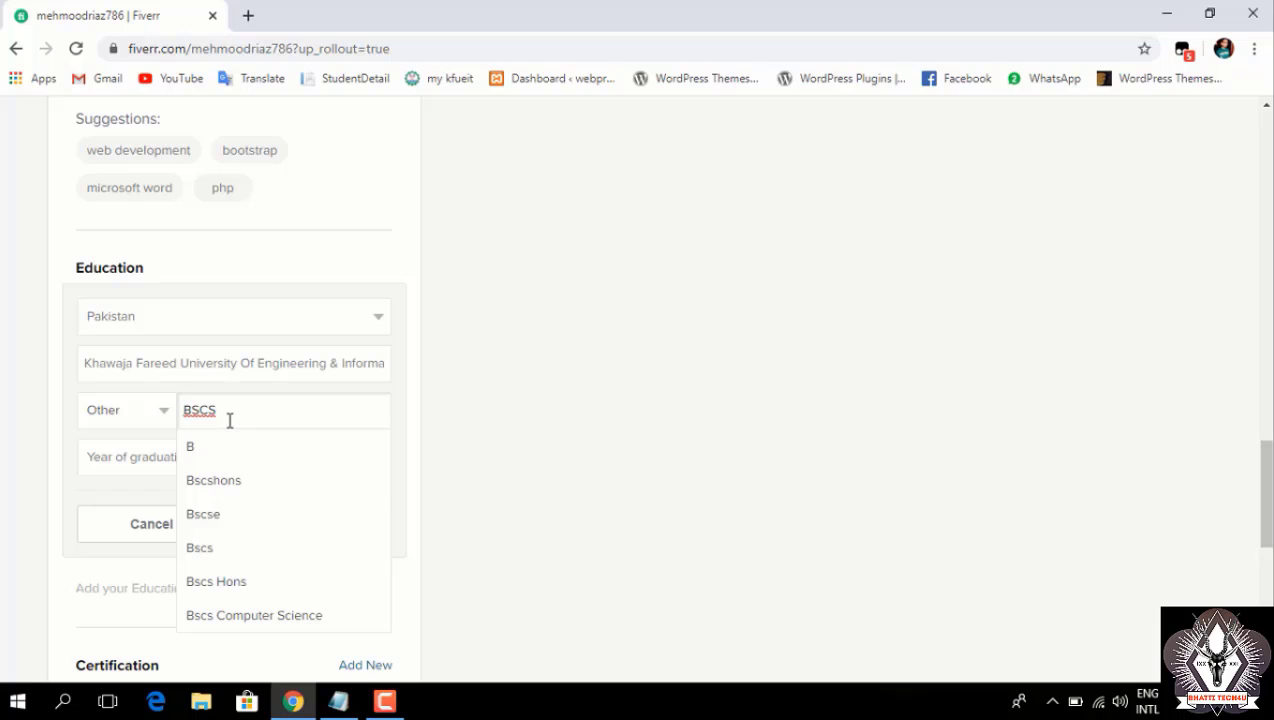
click(250, 615)
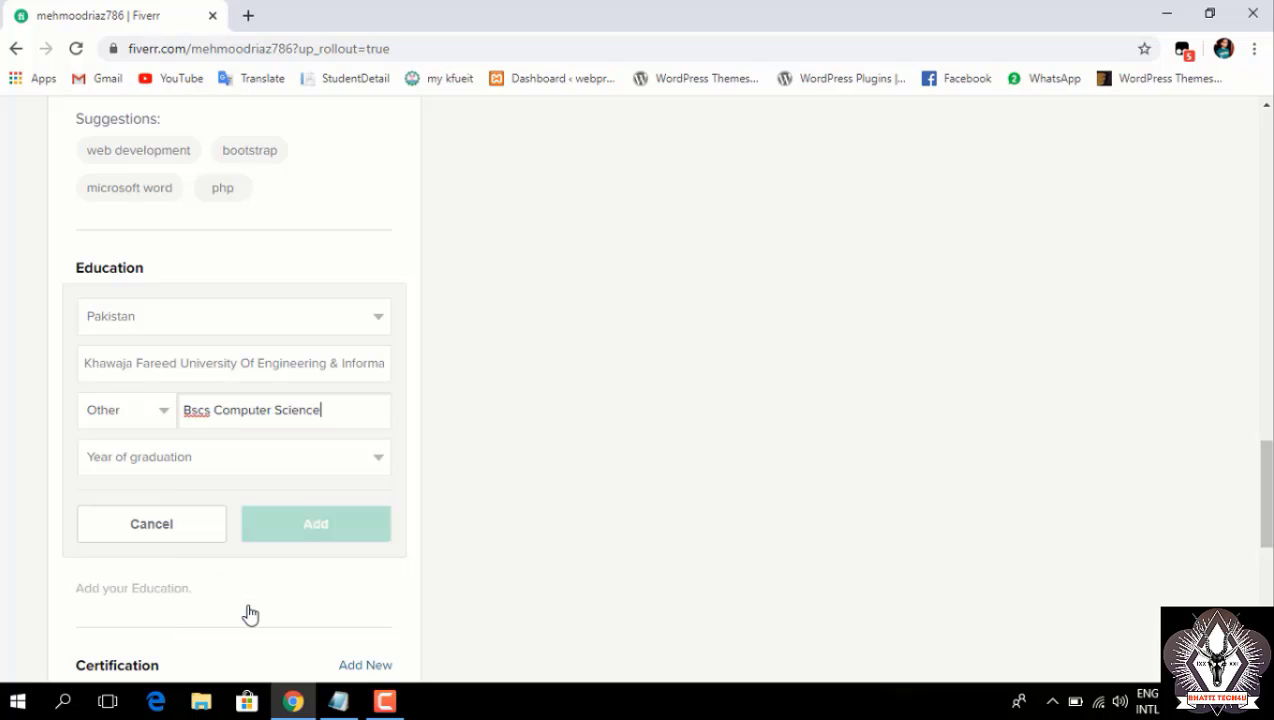
- Set the year of graduation to 2018 and add the education entry to the profile
click(200, 459)
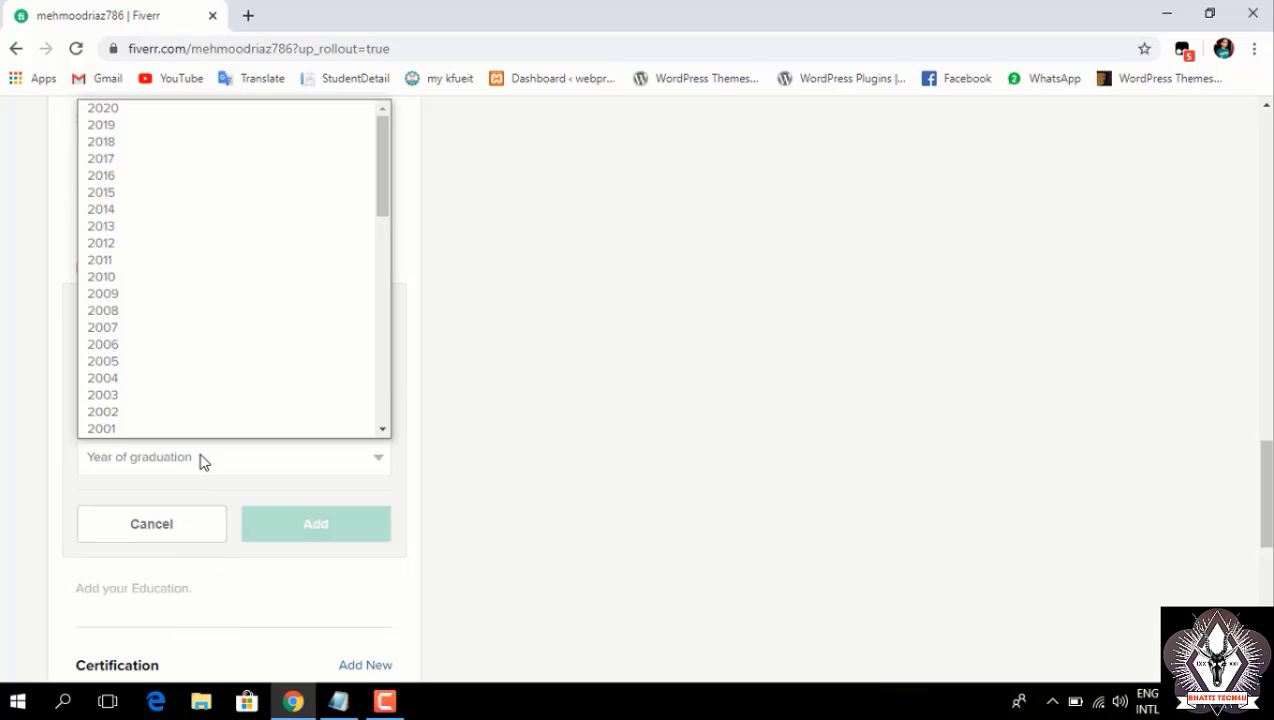
scroll(300, 300, down, 1)
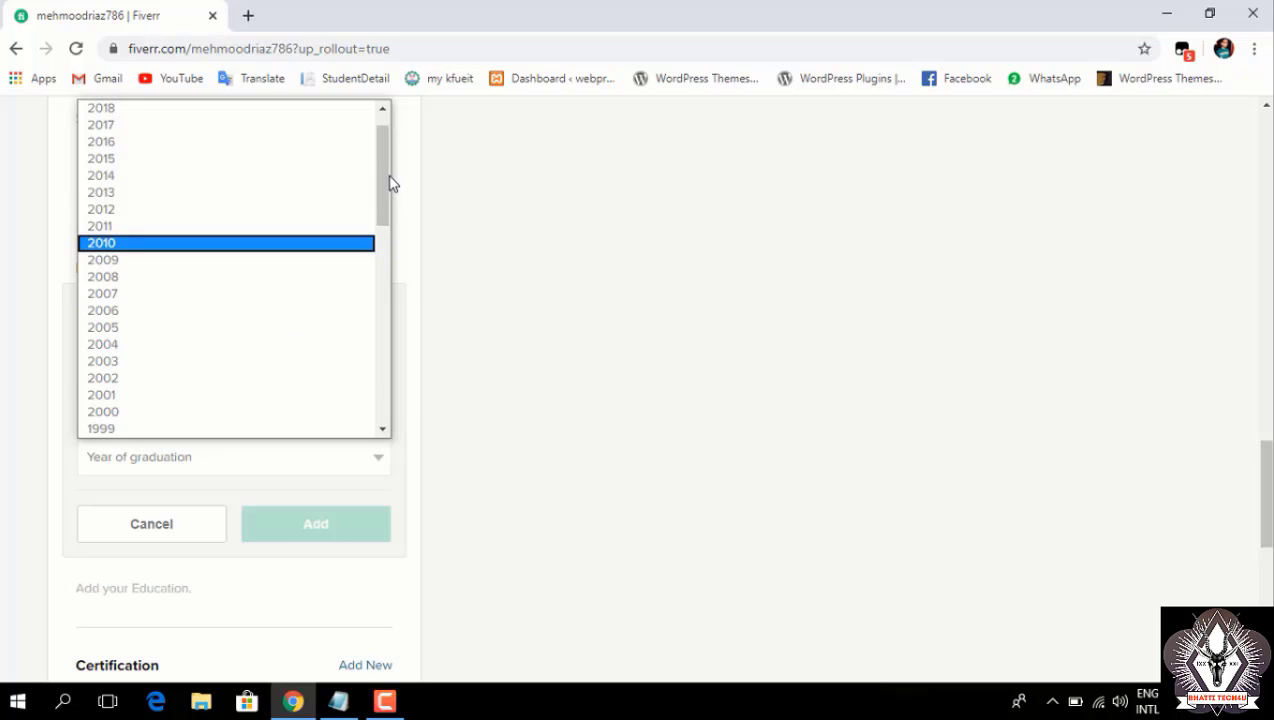
drag(388, 168, 384, 139)
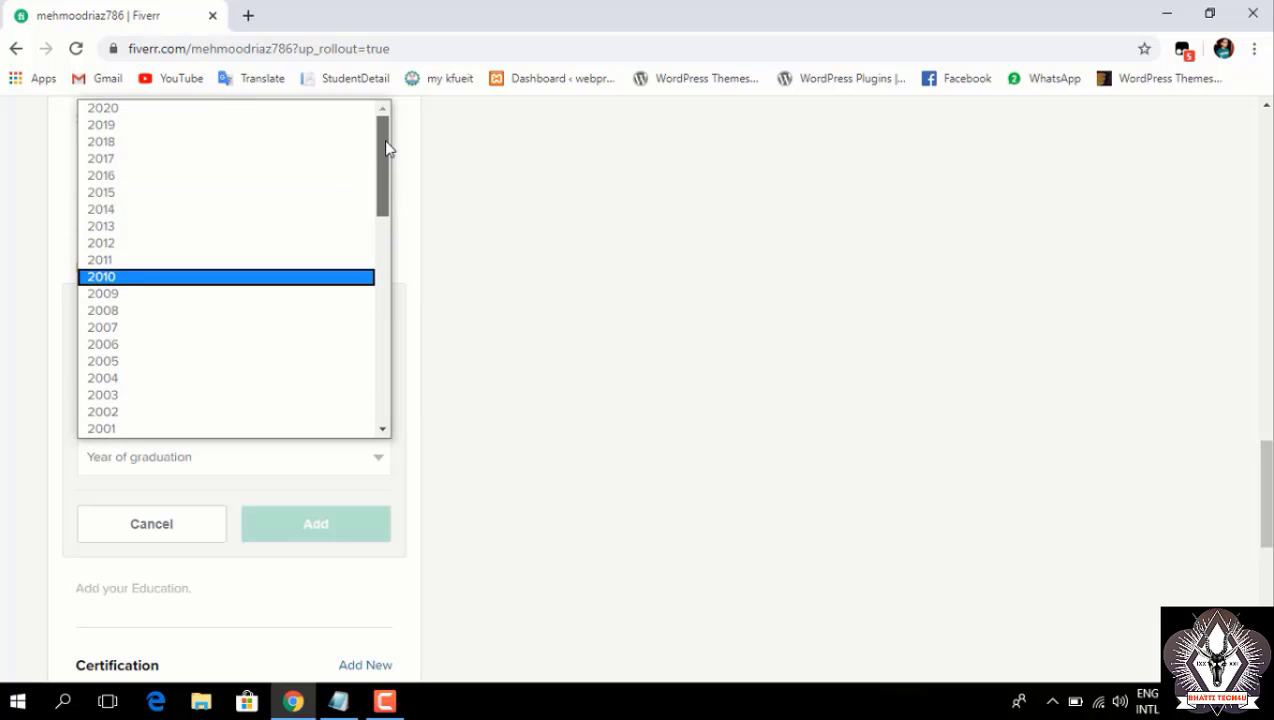
click(188, 142)
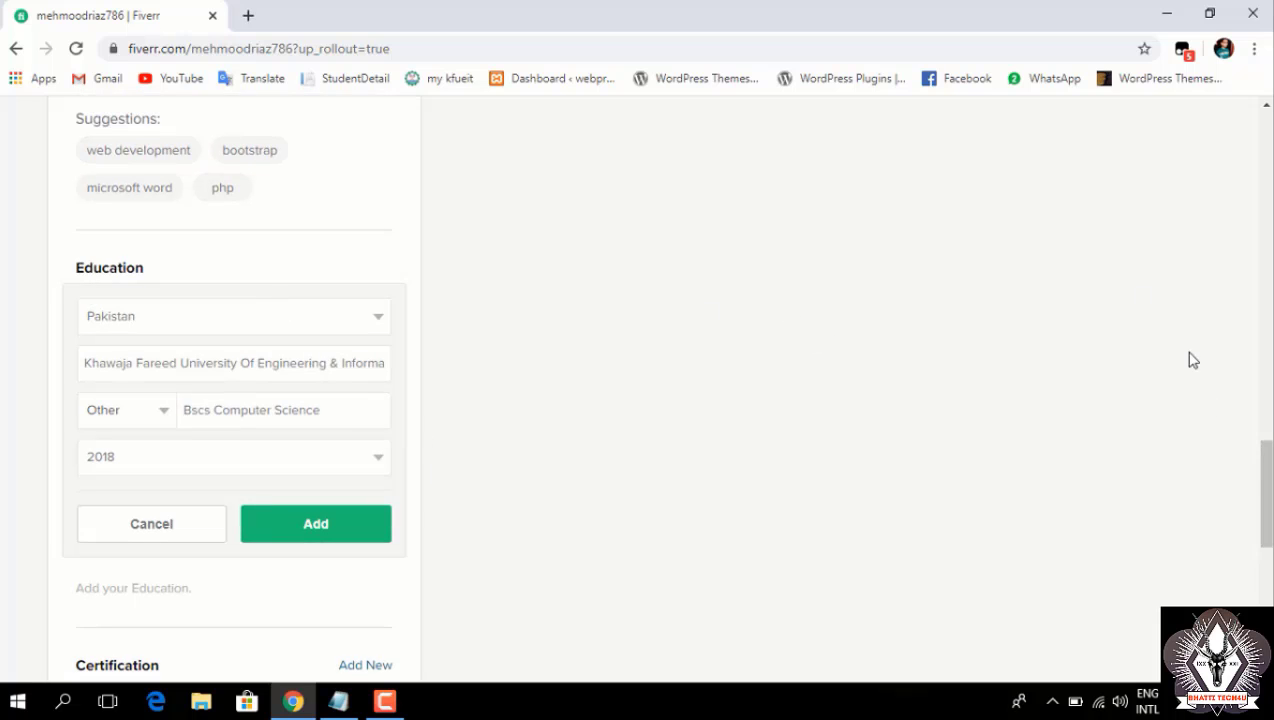
mouse_move(1266, 490)
mouse_down()
mouse_move(1266, 575)
mouse_move(1263, 486)
mouse_up()
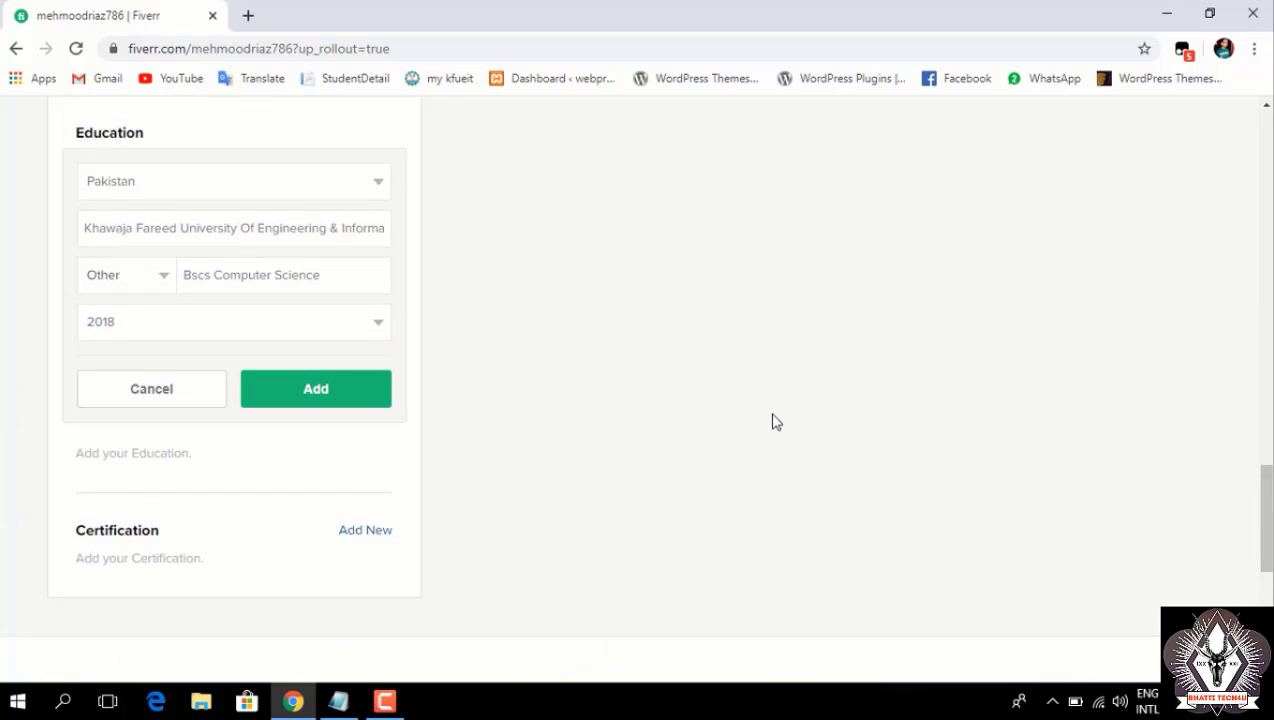
click(296, 400)
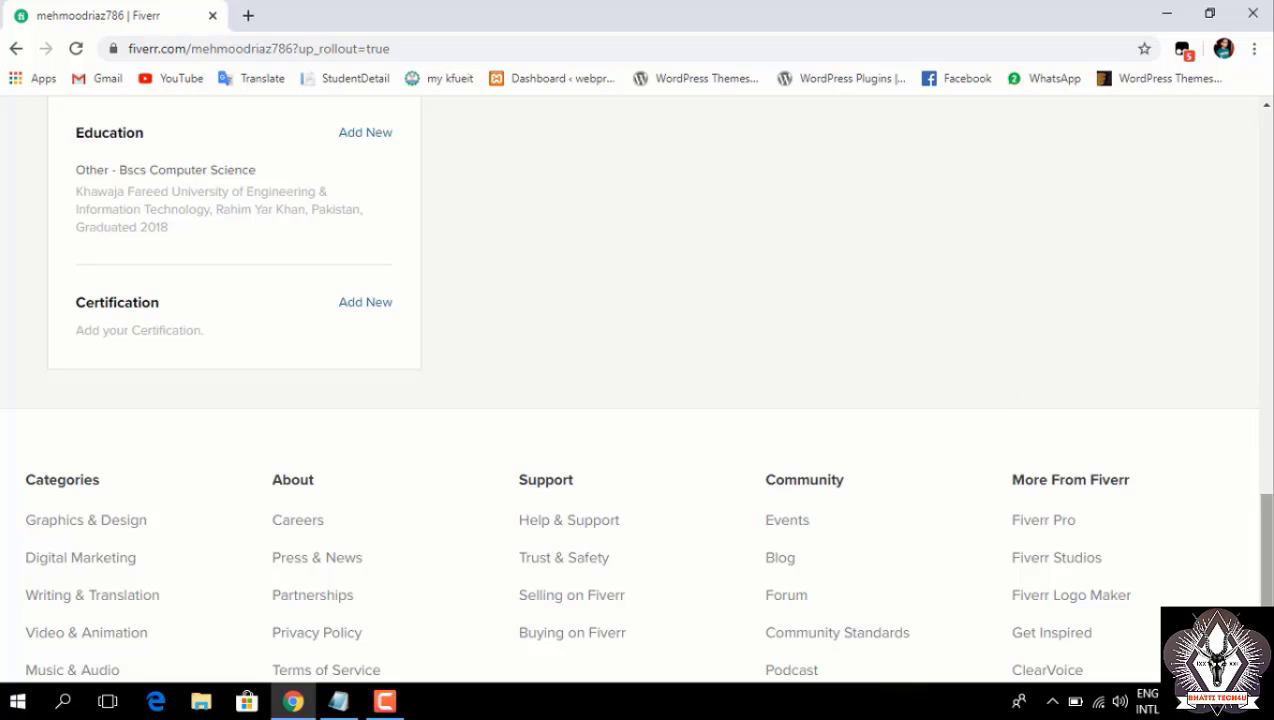
drag(1267, 540, 1268, 516)
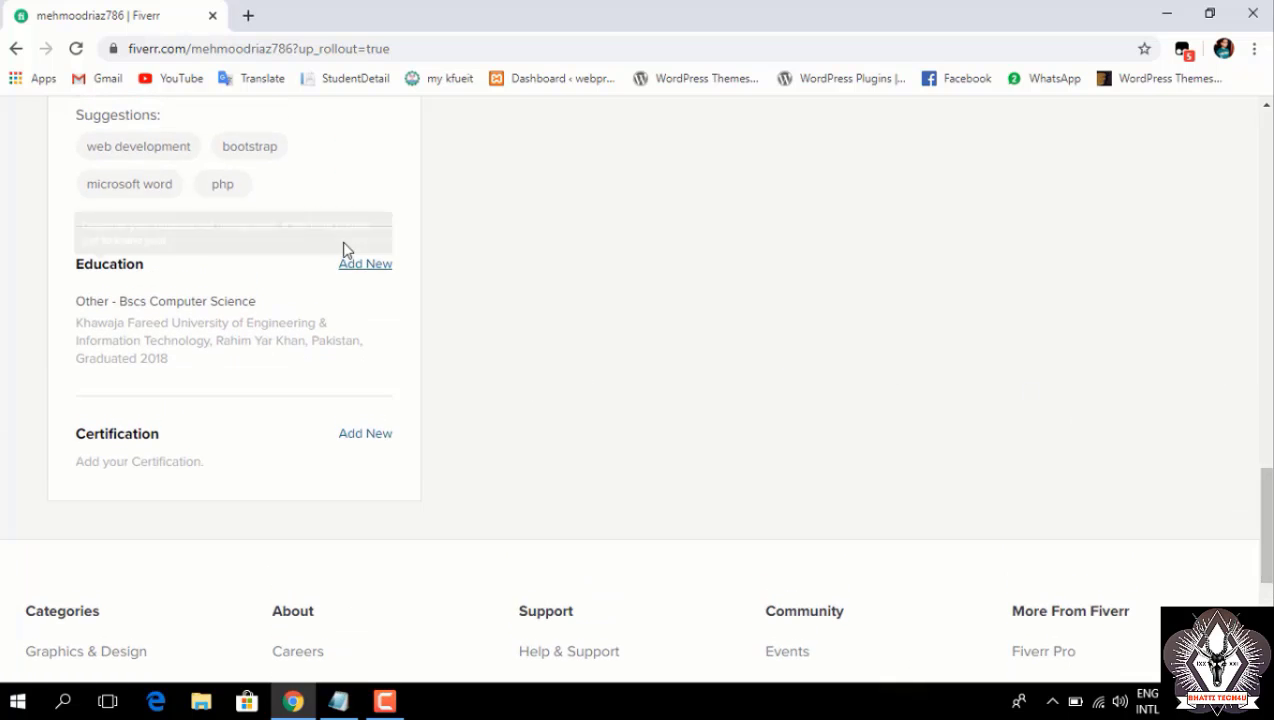
click(355, 265)
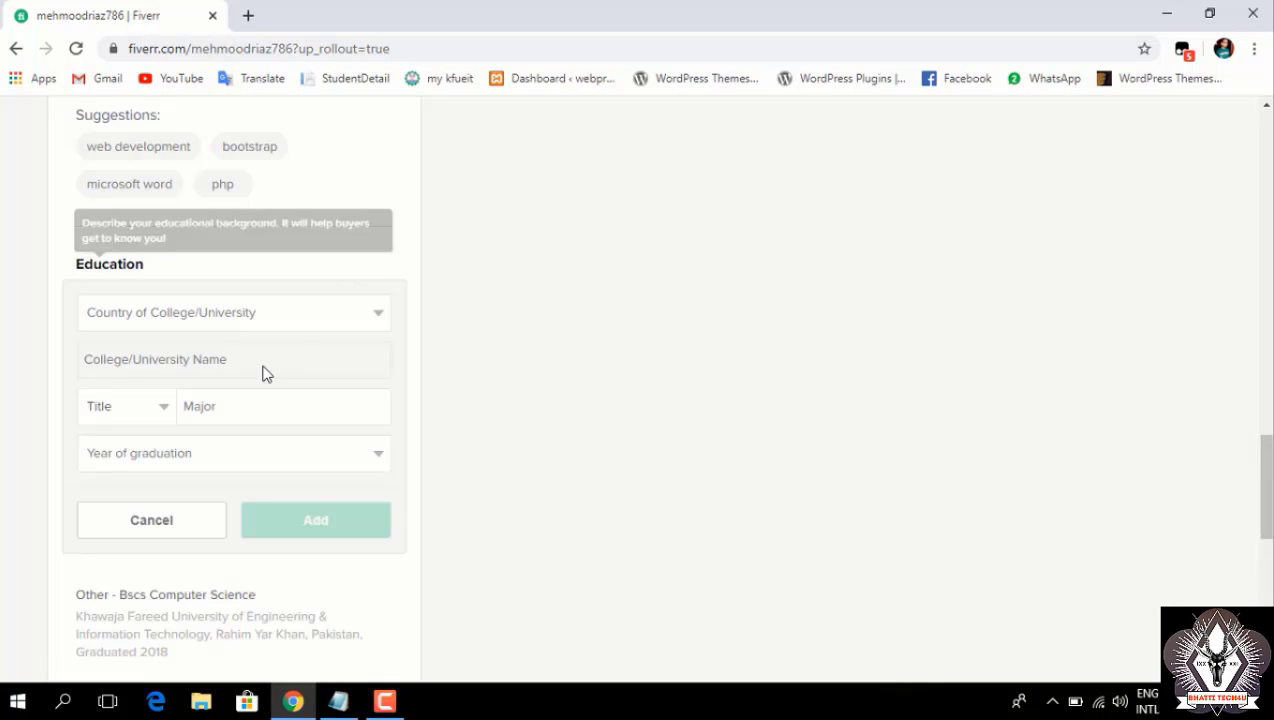
click(152, 522)
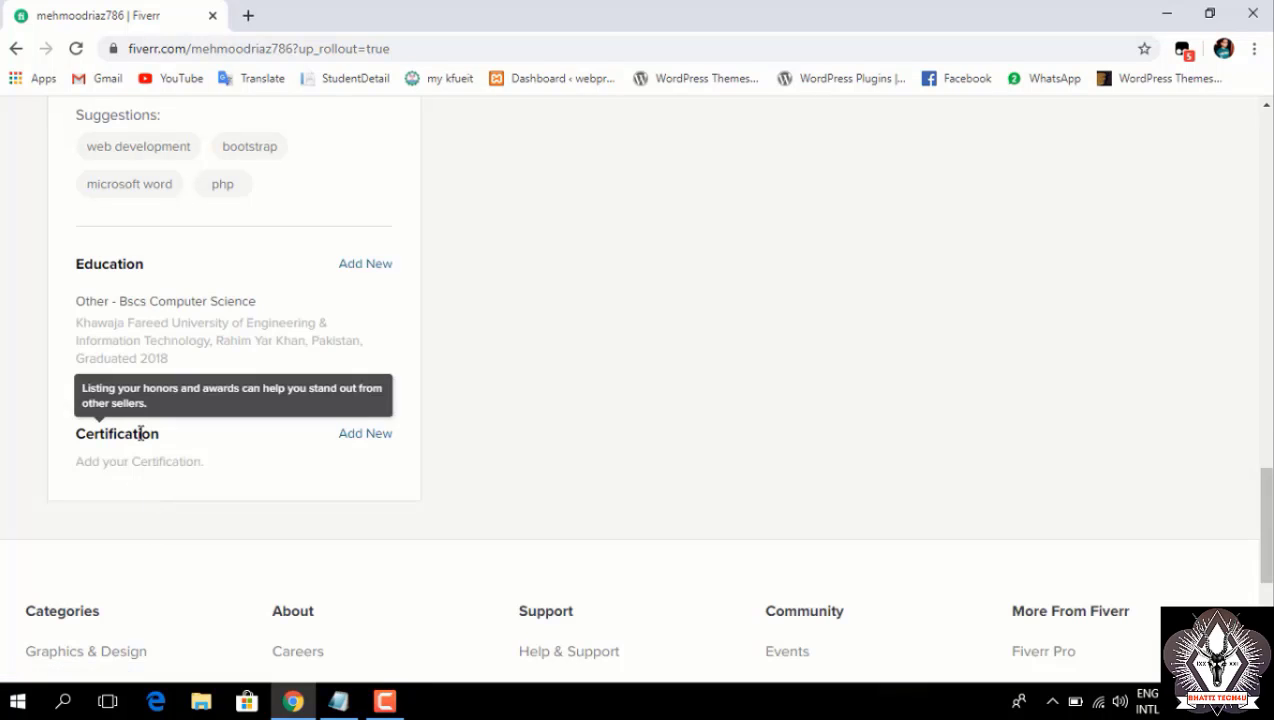
- Start a new certification entry with "Wordpress" as the certificate and "Digiskills" as the certifying organisation
click(367, 440)
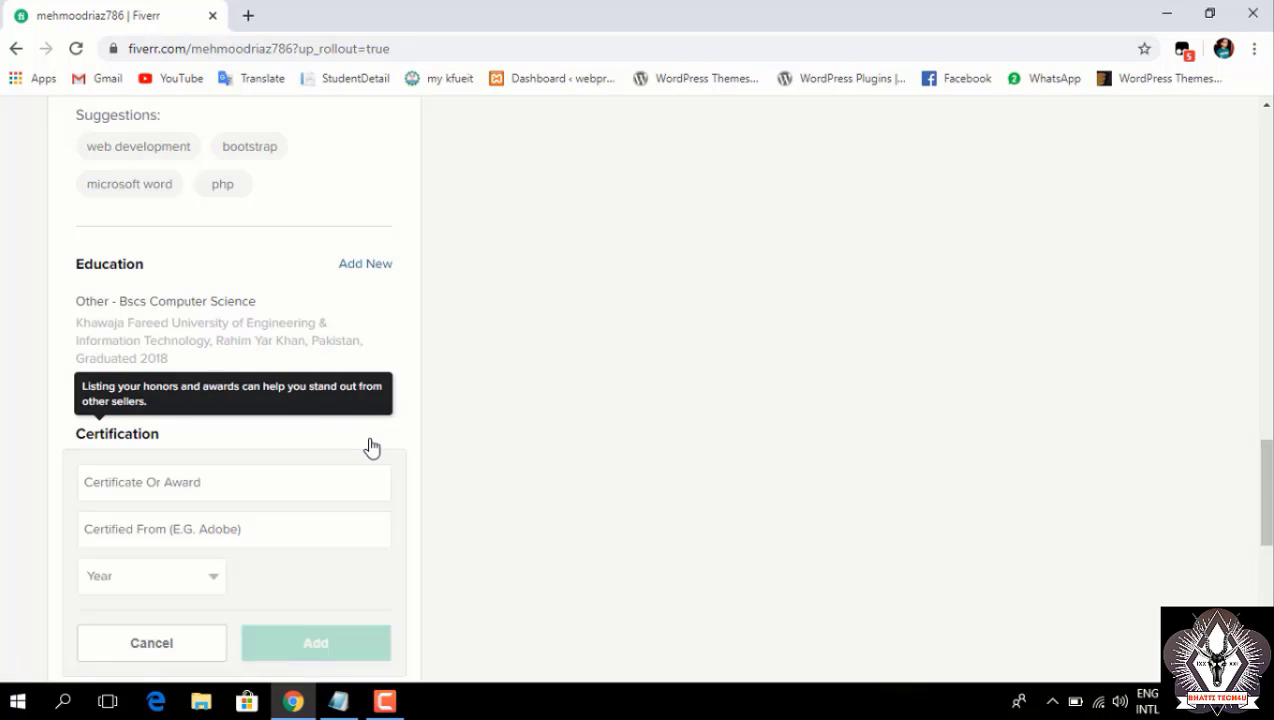
click(274, 481)
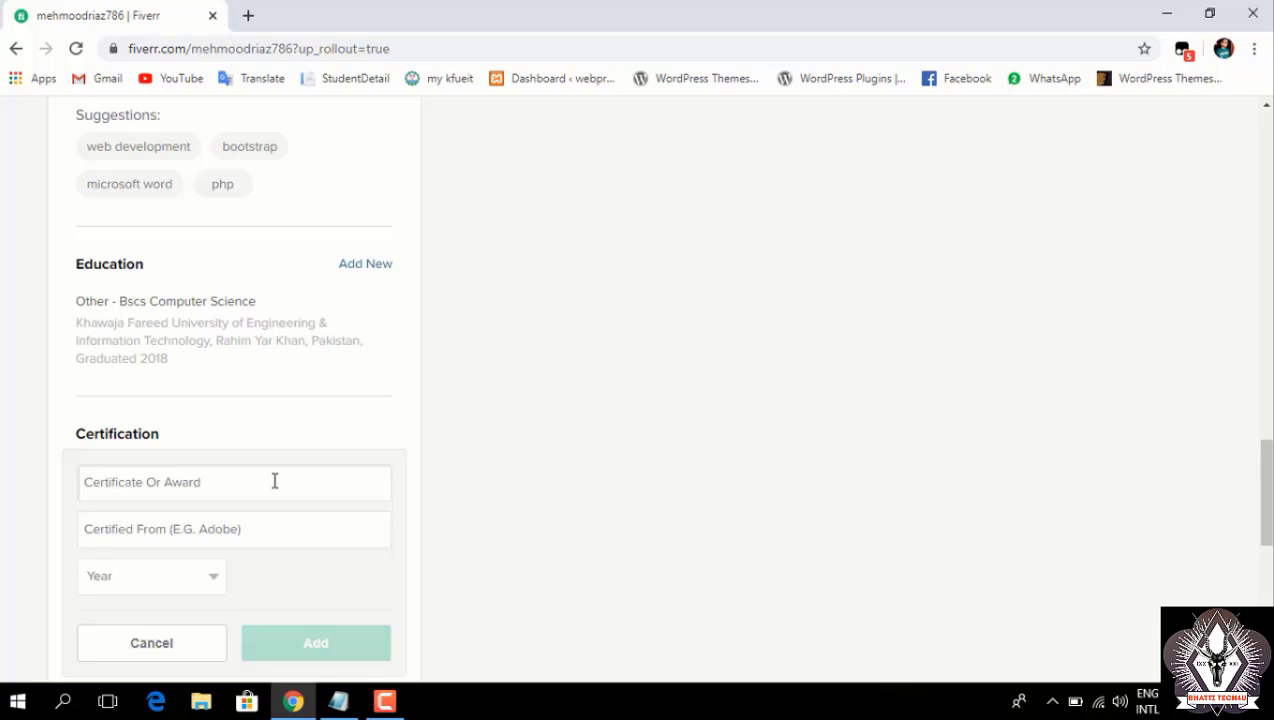
text(Wor)
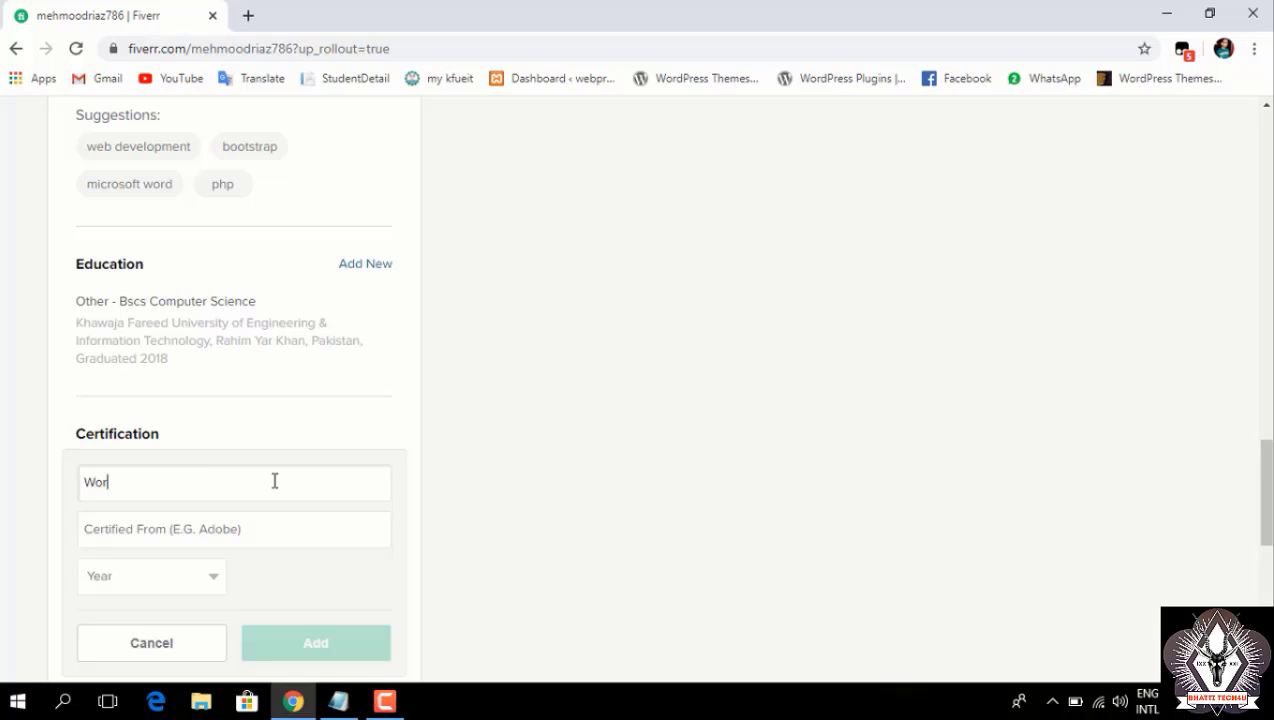
text(dpress)
click(244, 529)
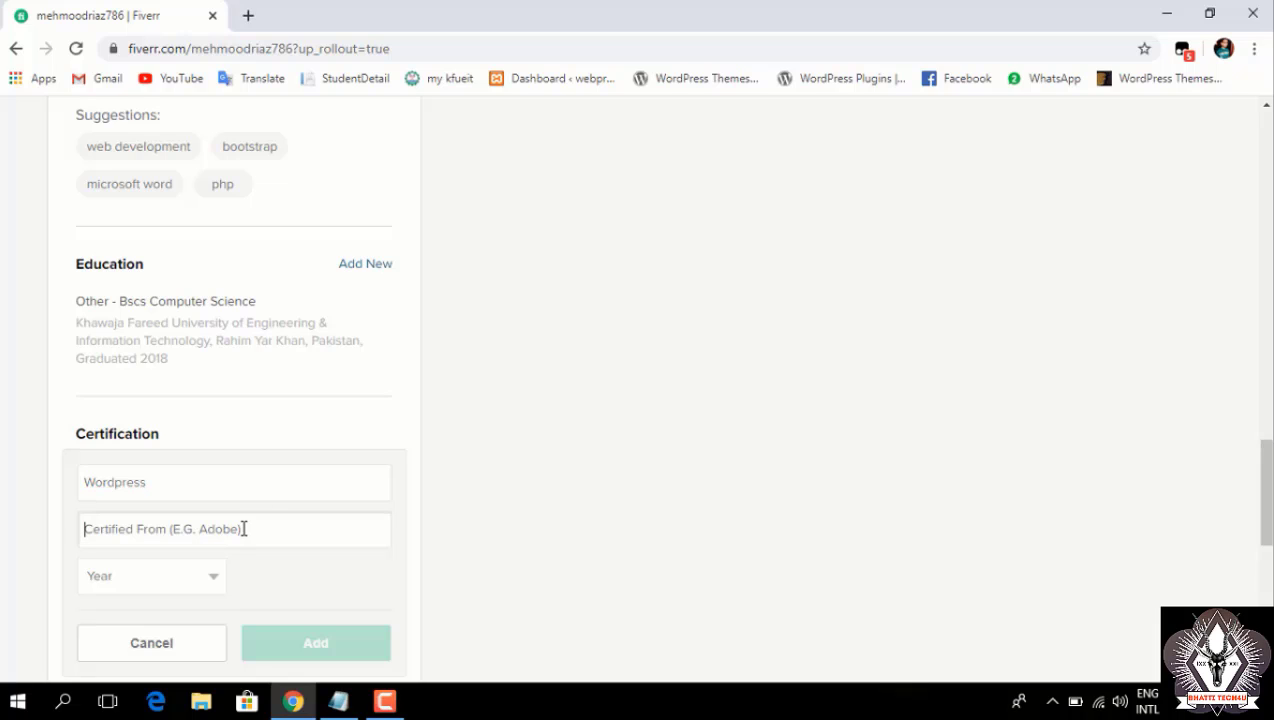
text(Di)
text(p)
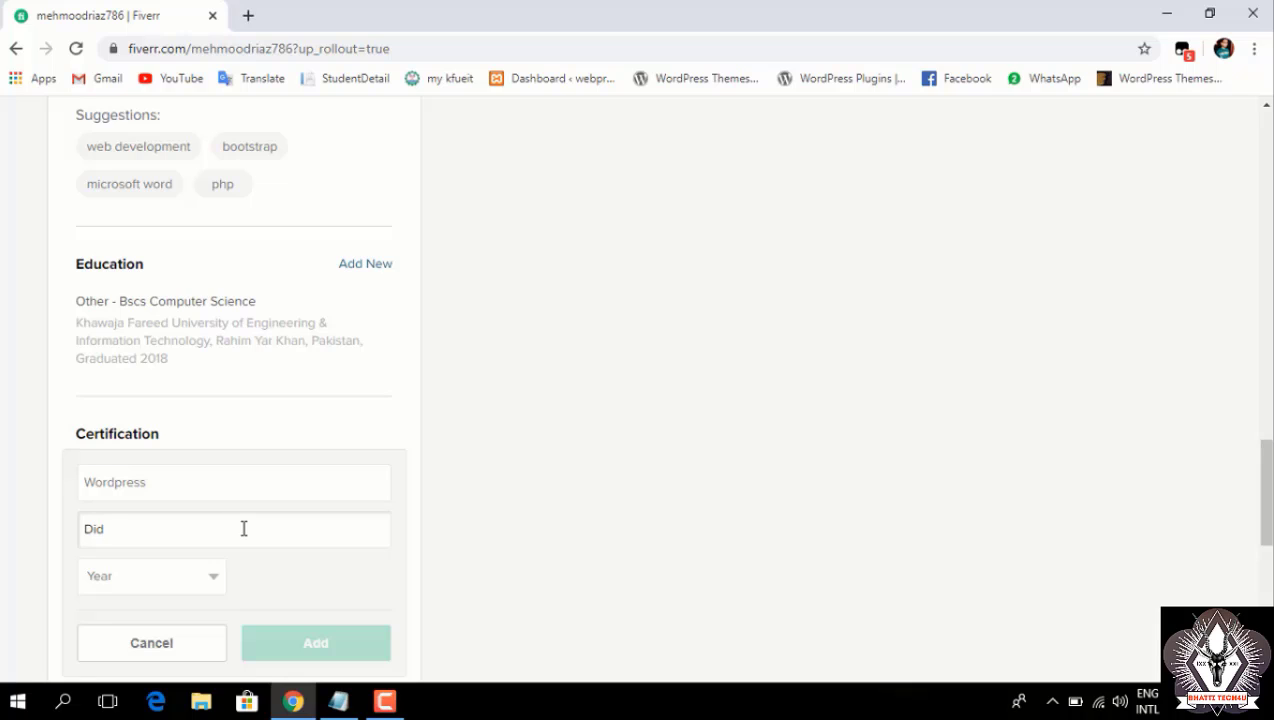
key(BackSpace)
text(gu)
key(BackSpace)
text(iskills)
- Set the year of the Wordpress certification to 2019 and add the entry to the profile
click(171, 590)
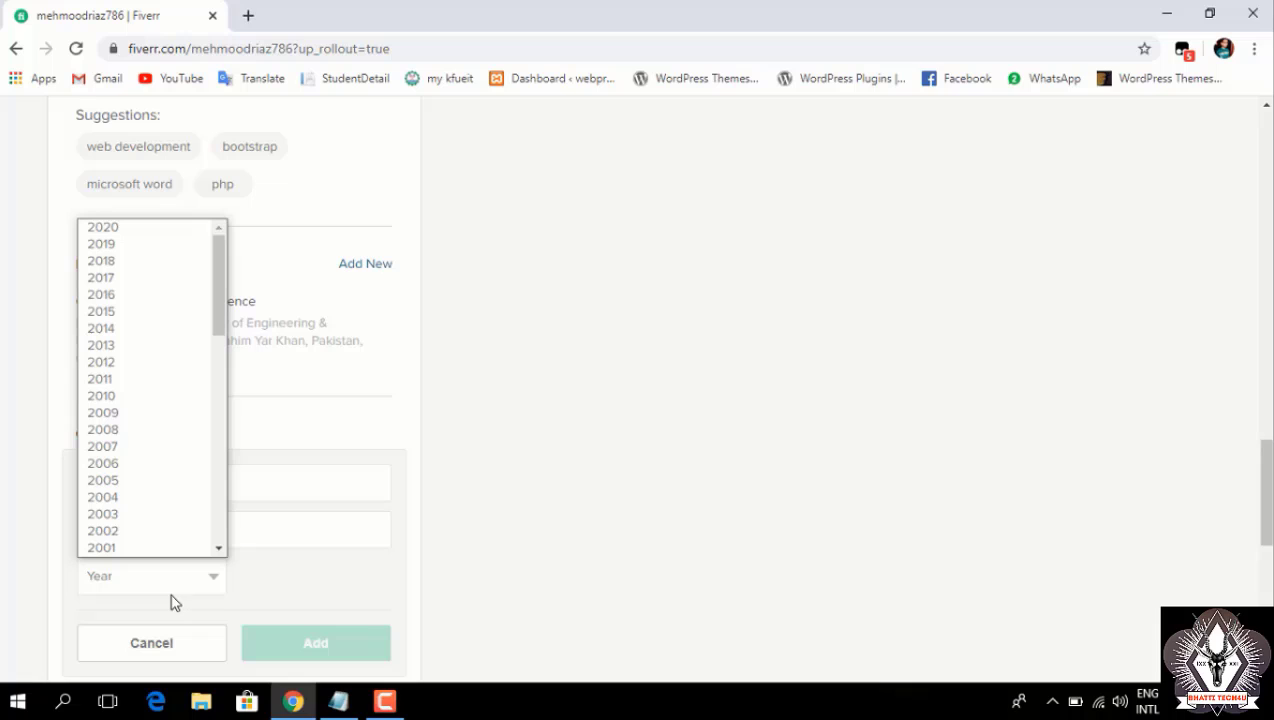
click(129, 250)
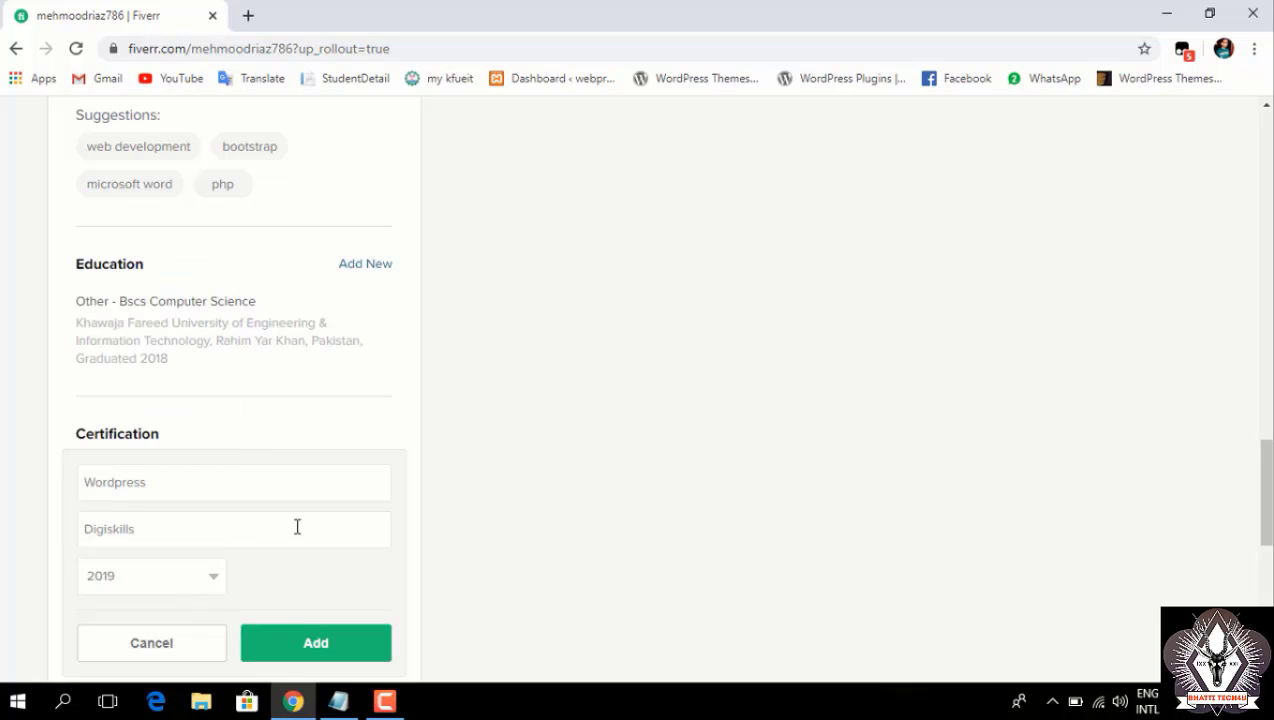
click(315, 645)
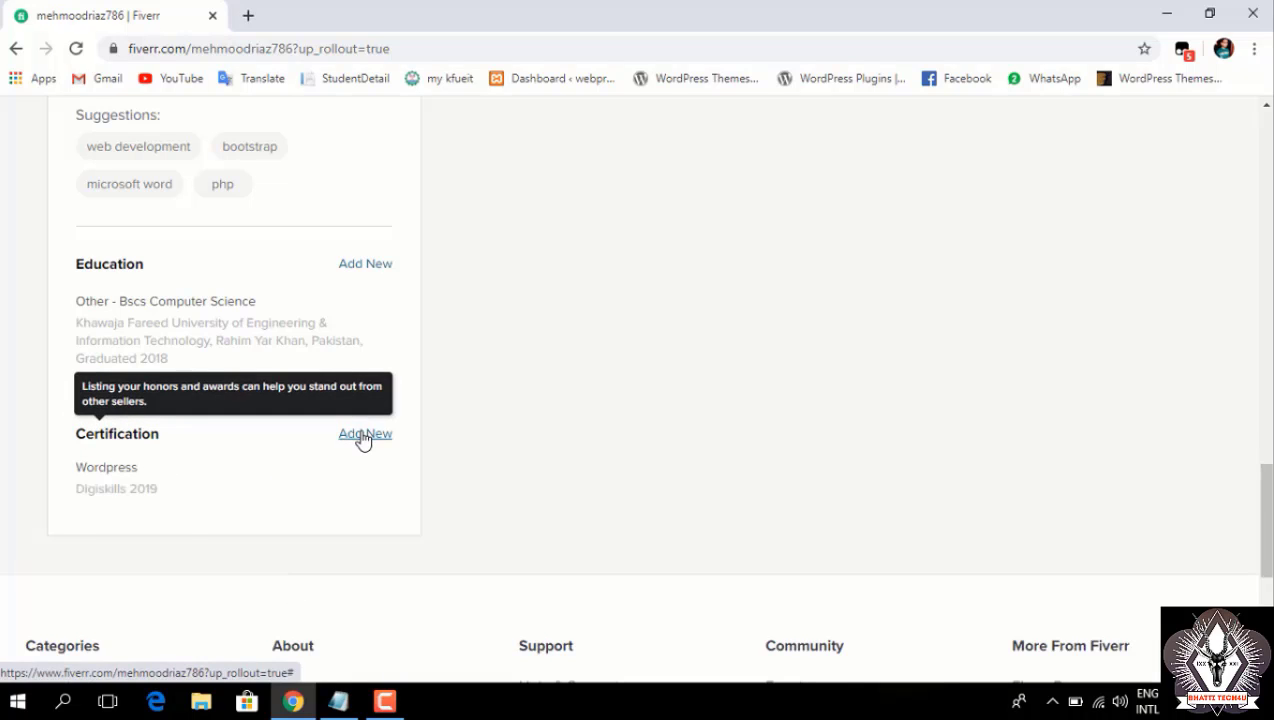
- Add a second certification to the profile: "SEO", certified from "Digiskills", year 2019
click(362, 436)
click(256, 481)
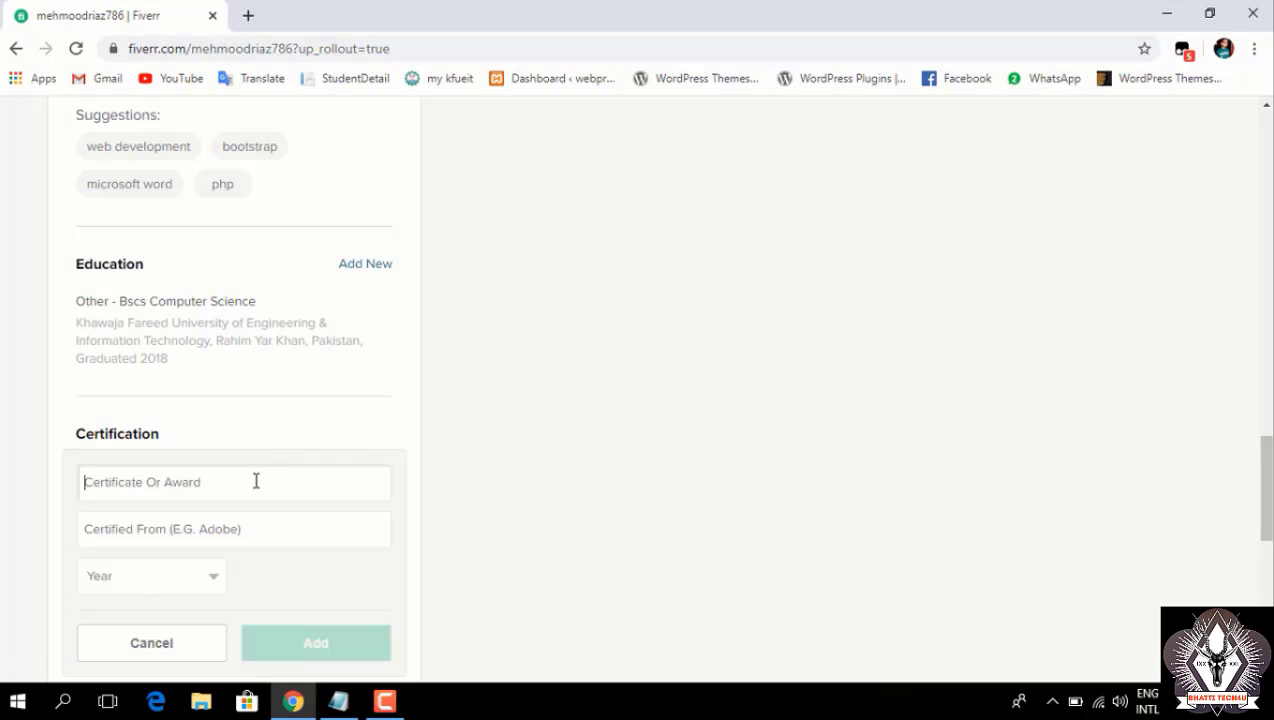
text(SEO)
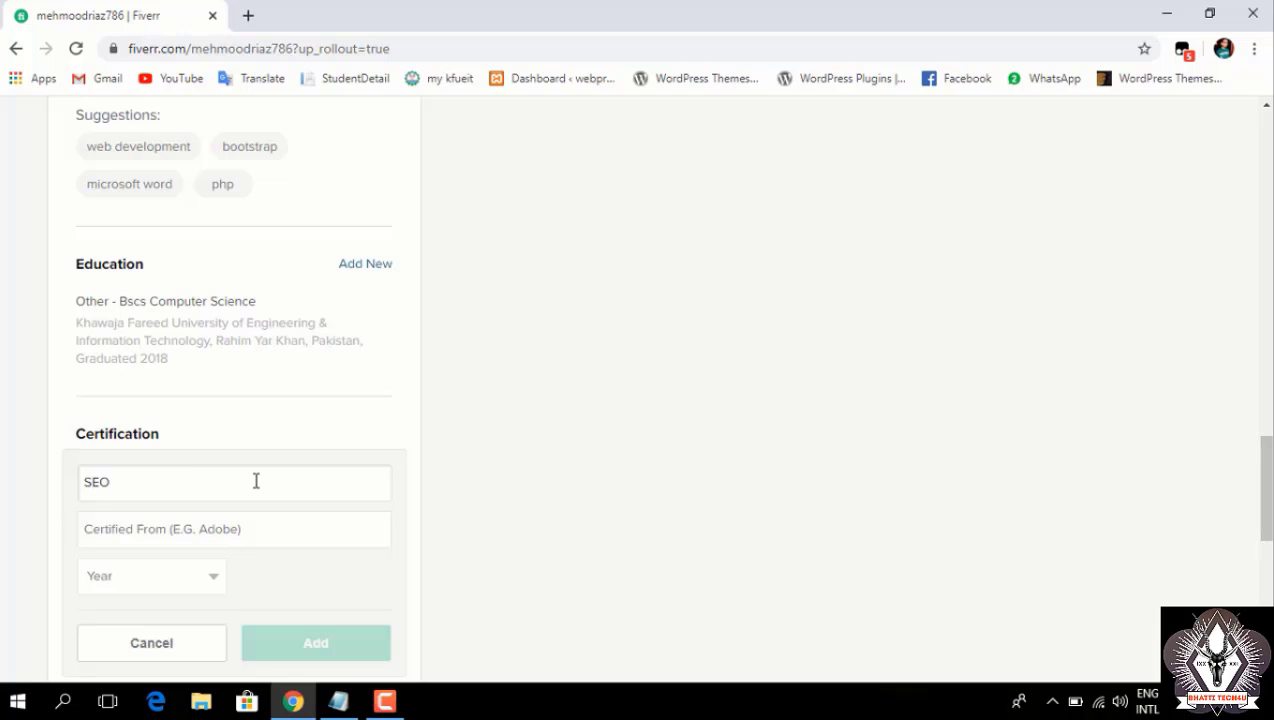
click(234, 531)
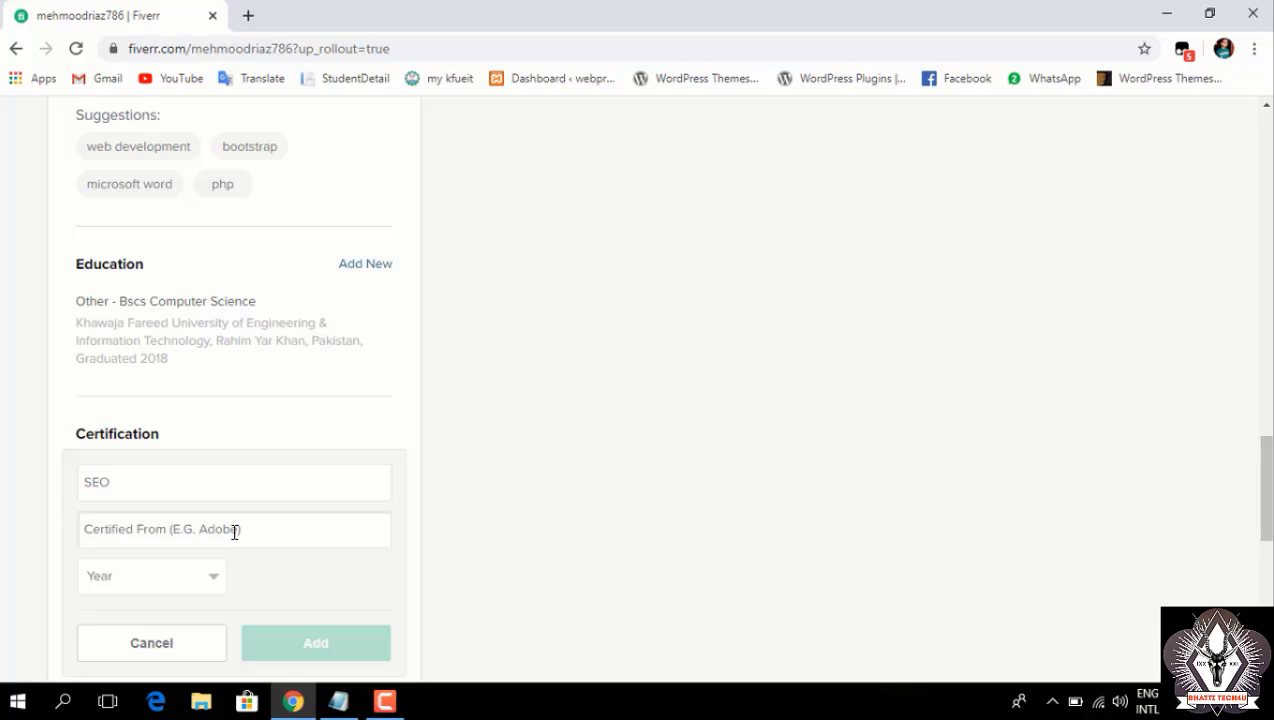
text(Di)
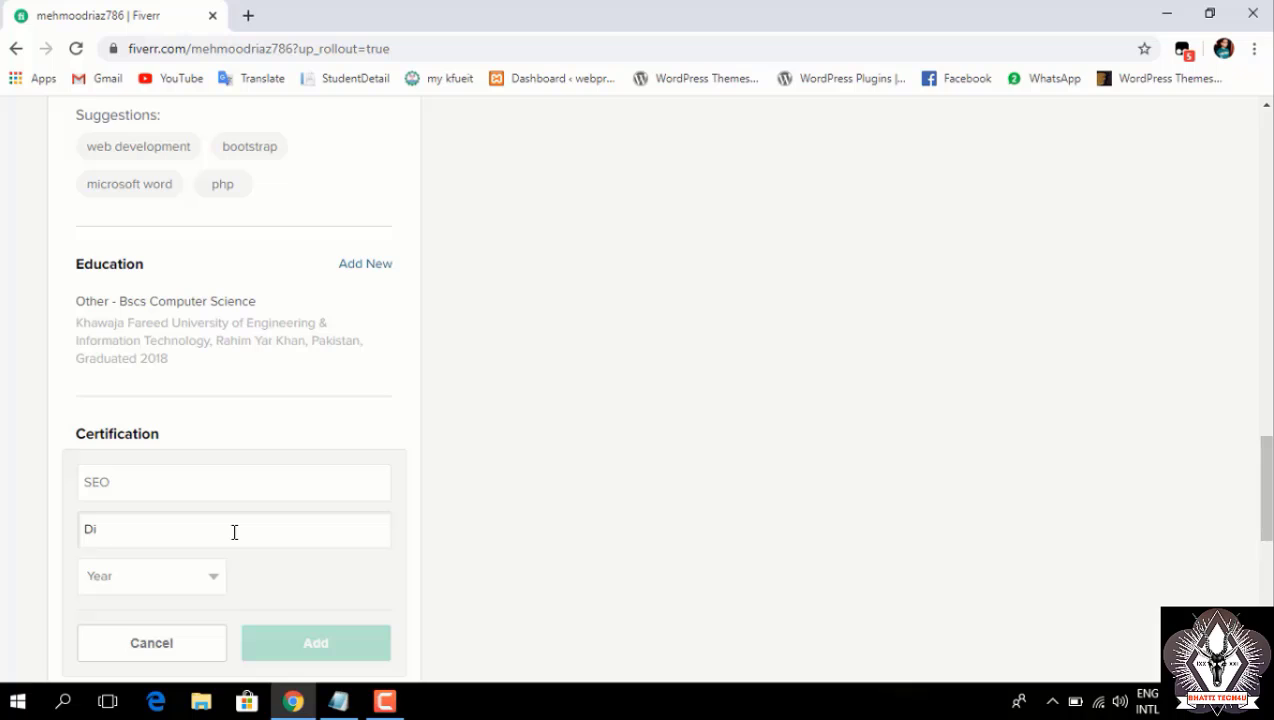
text(giskills)
click(193, 591)
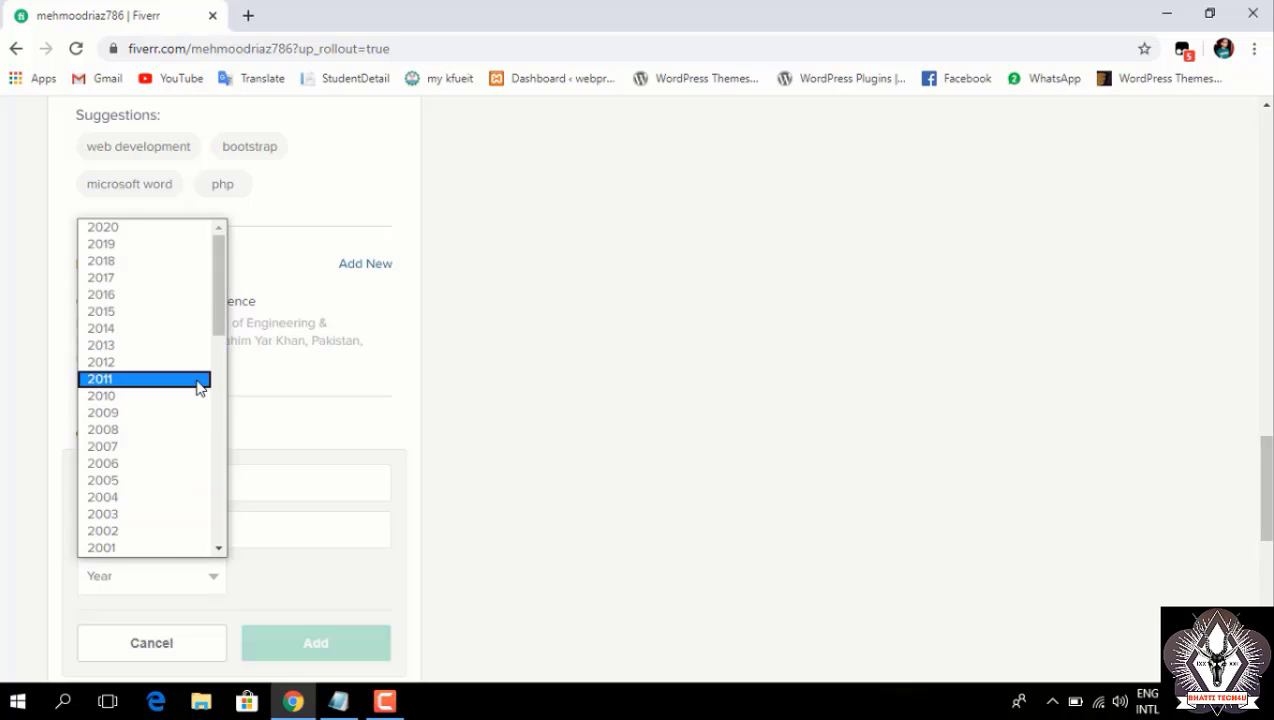
click(143, 248)
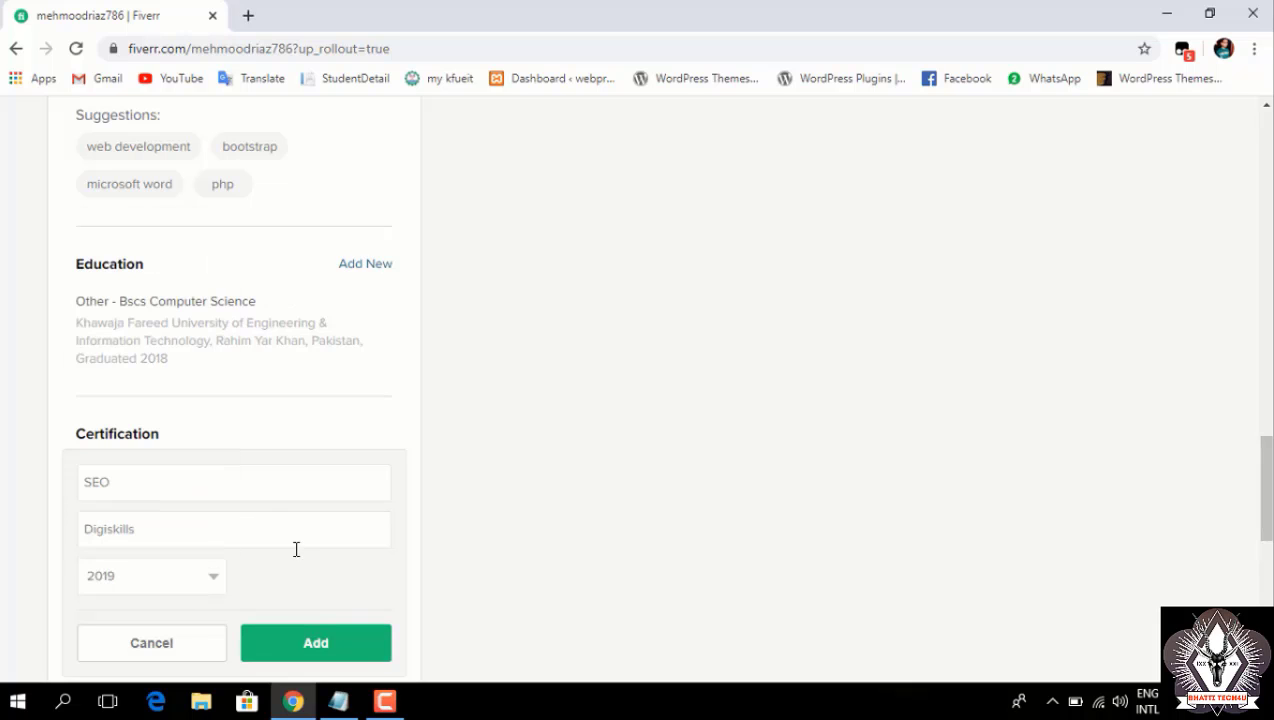
click(316, 644)
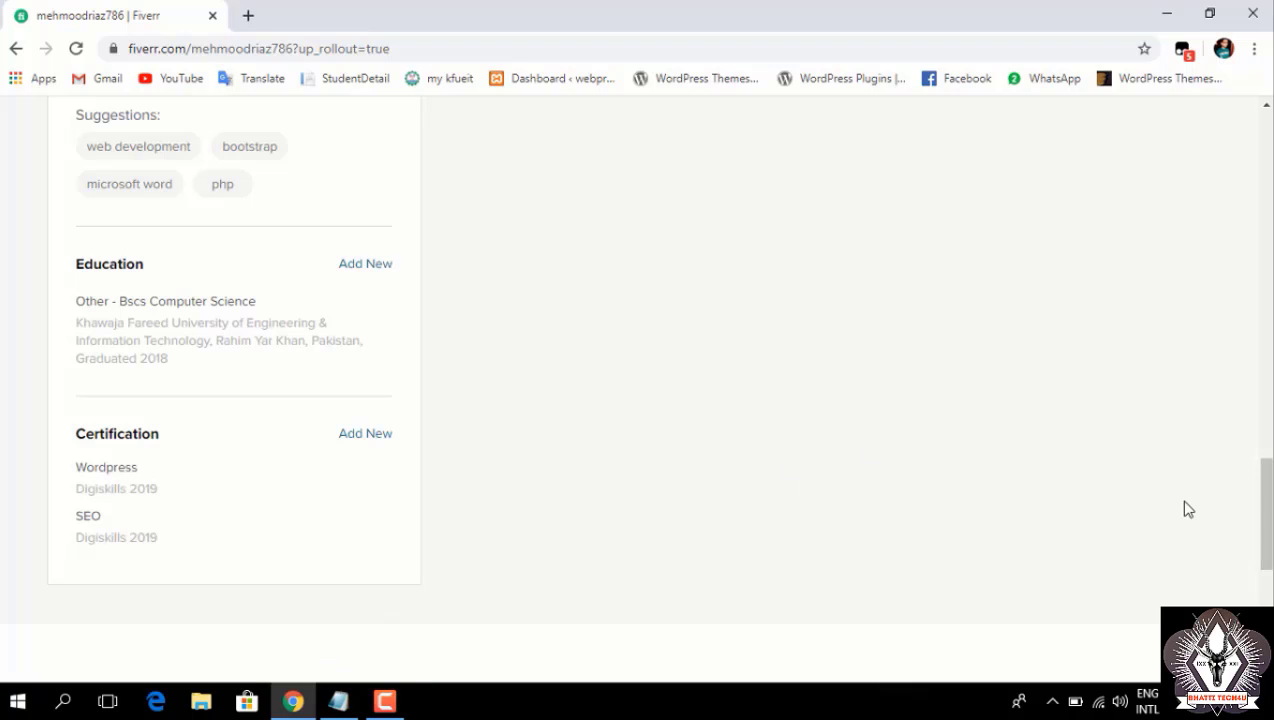
- Choose "I use Fiverr for personal needs" as the best description in the private profile information and save the changes
drag(1264, 515, 1189, 202)
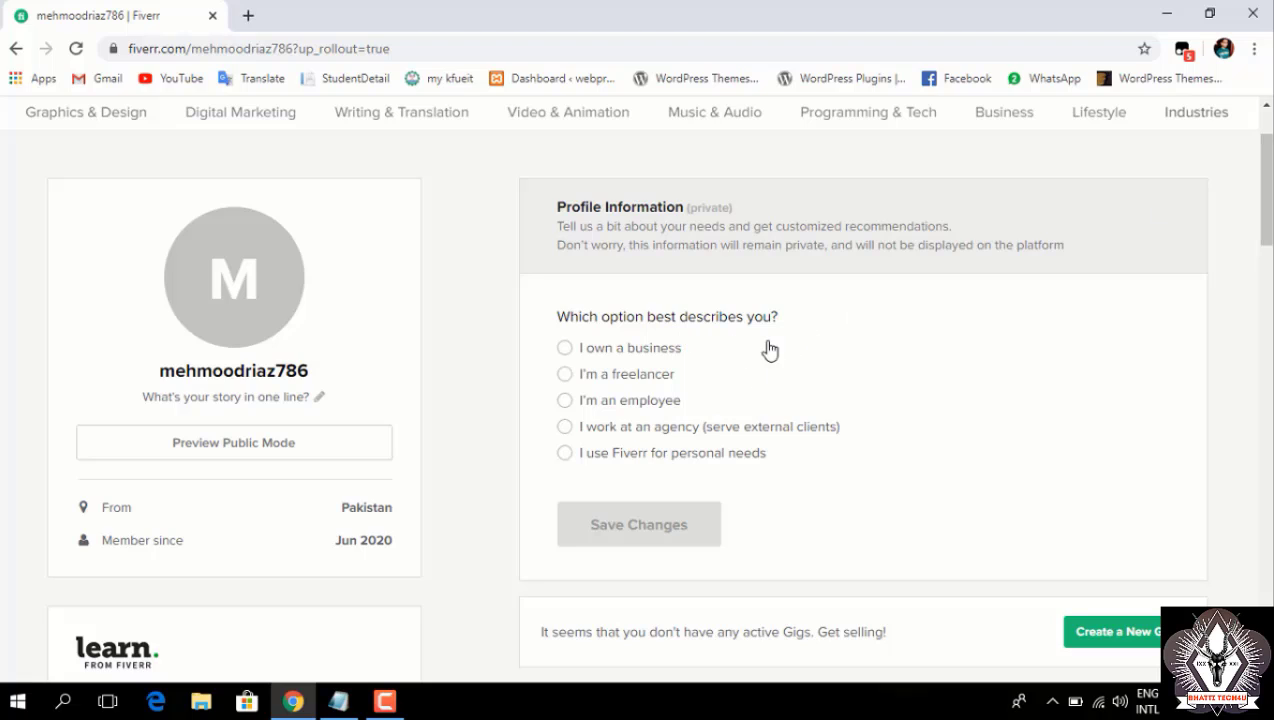
click(565, 460)
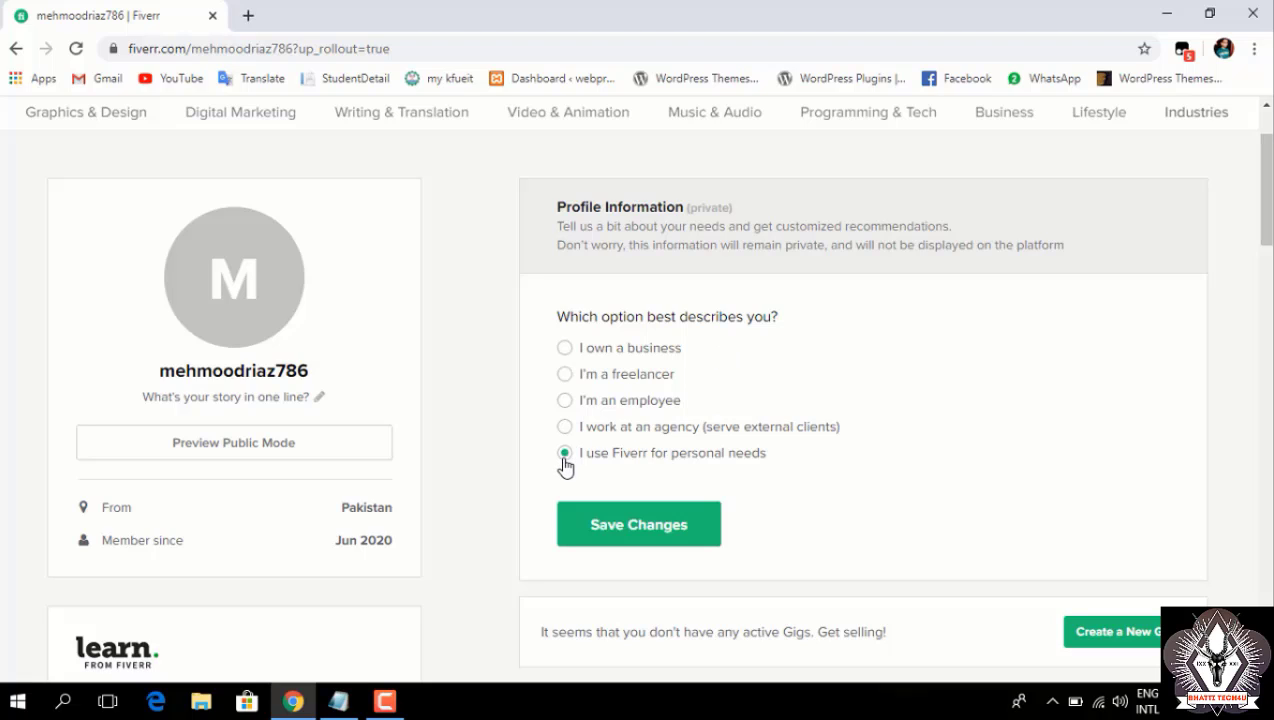
click(648, 529)
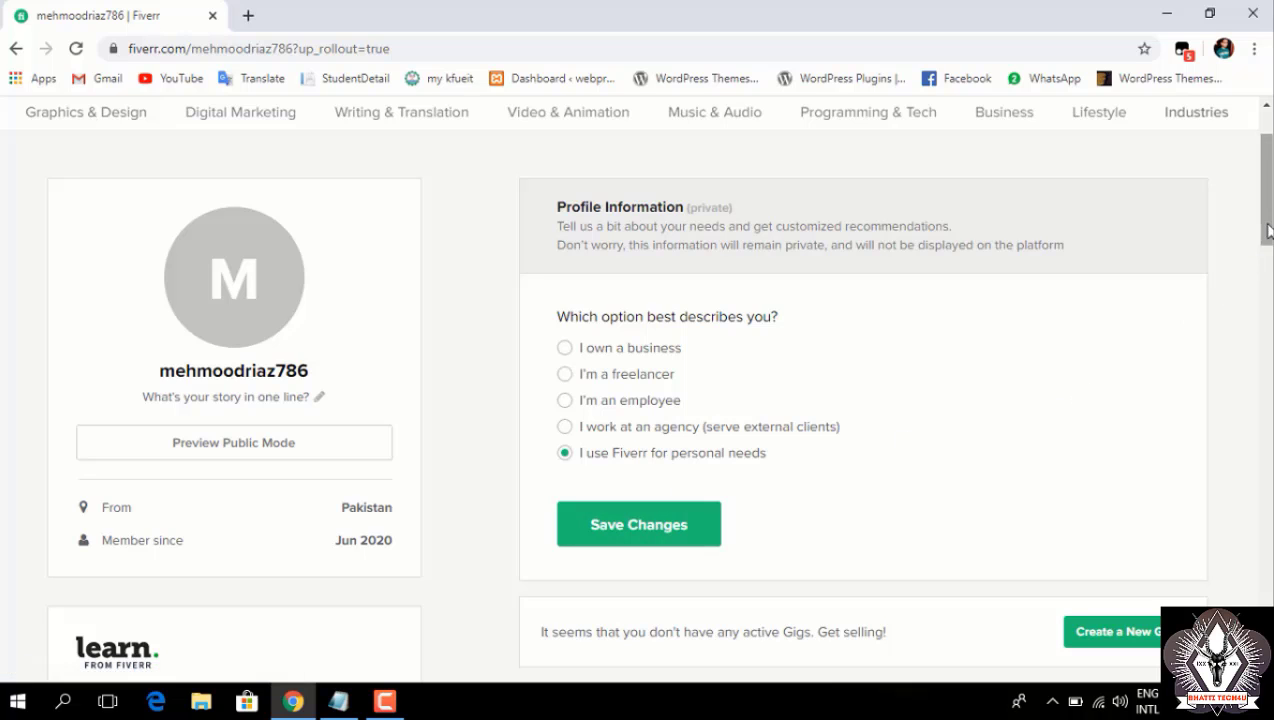
drag(1265, 238, 1265, 286)
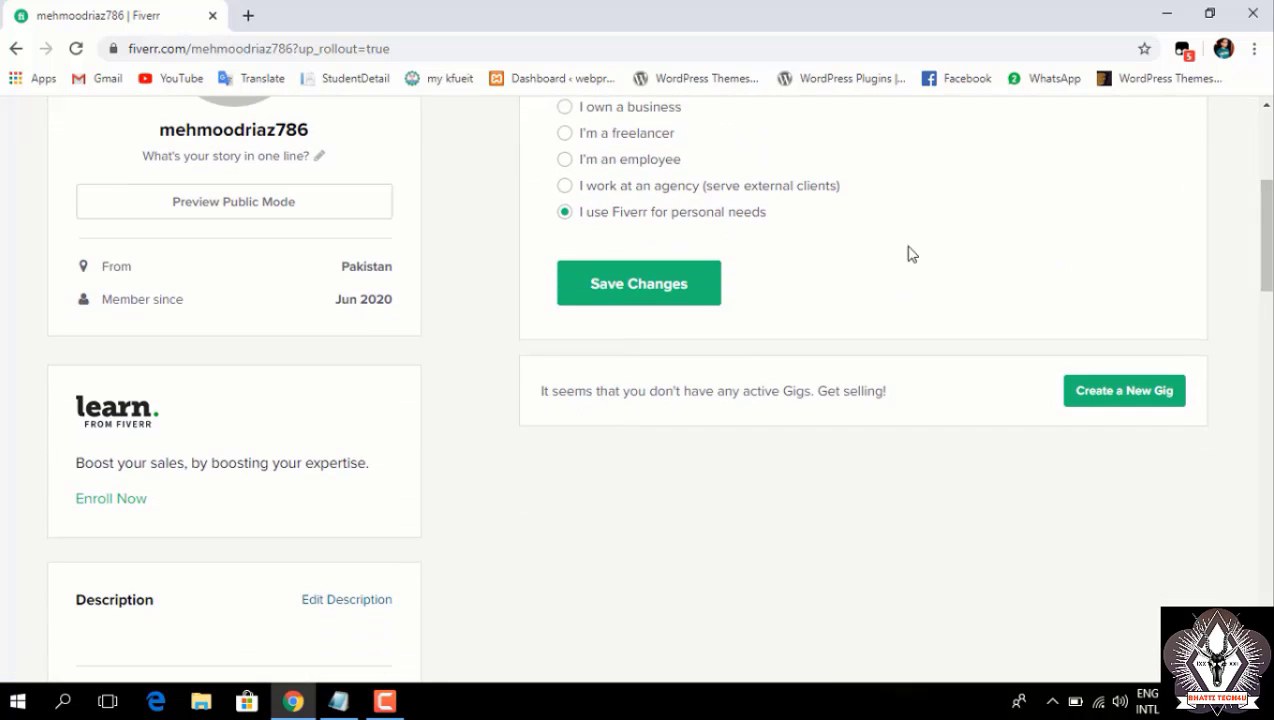
click(641, 288)
drag(1266, 235, 1266, 312)
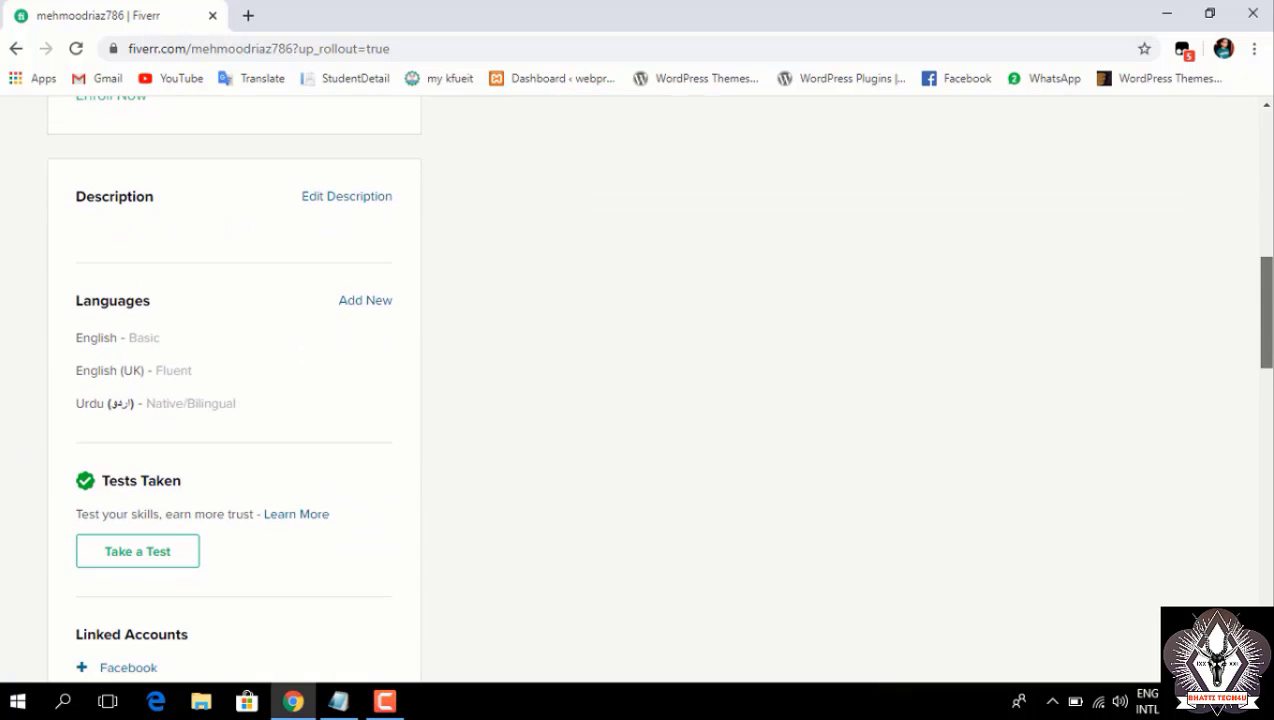